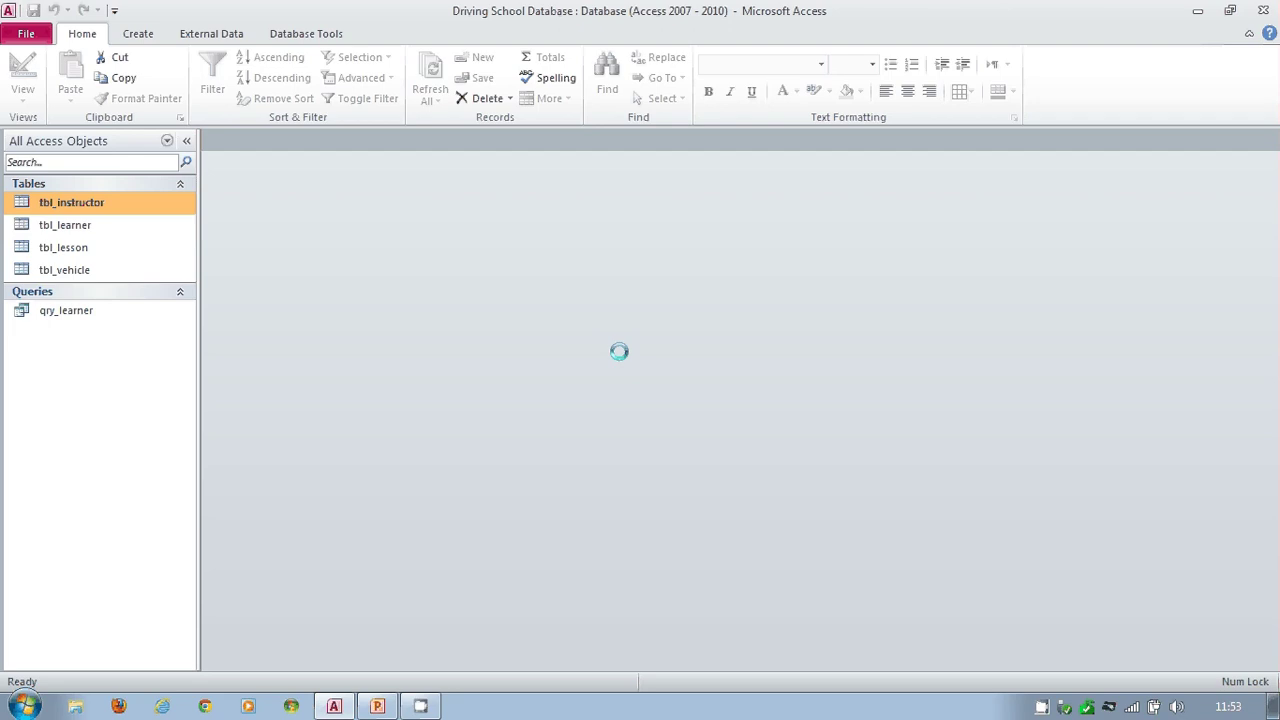
Step: Run the qry_learner query with "mou" as the Last_Name parameter, then close its results
left_click(49, 312)
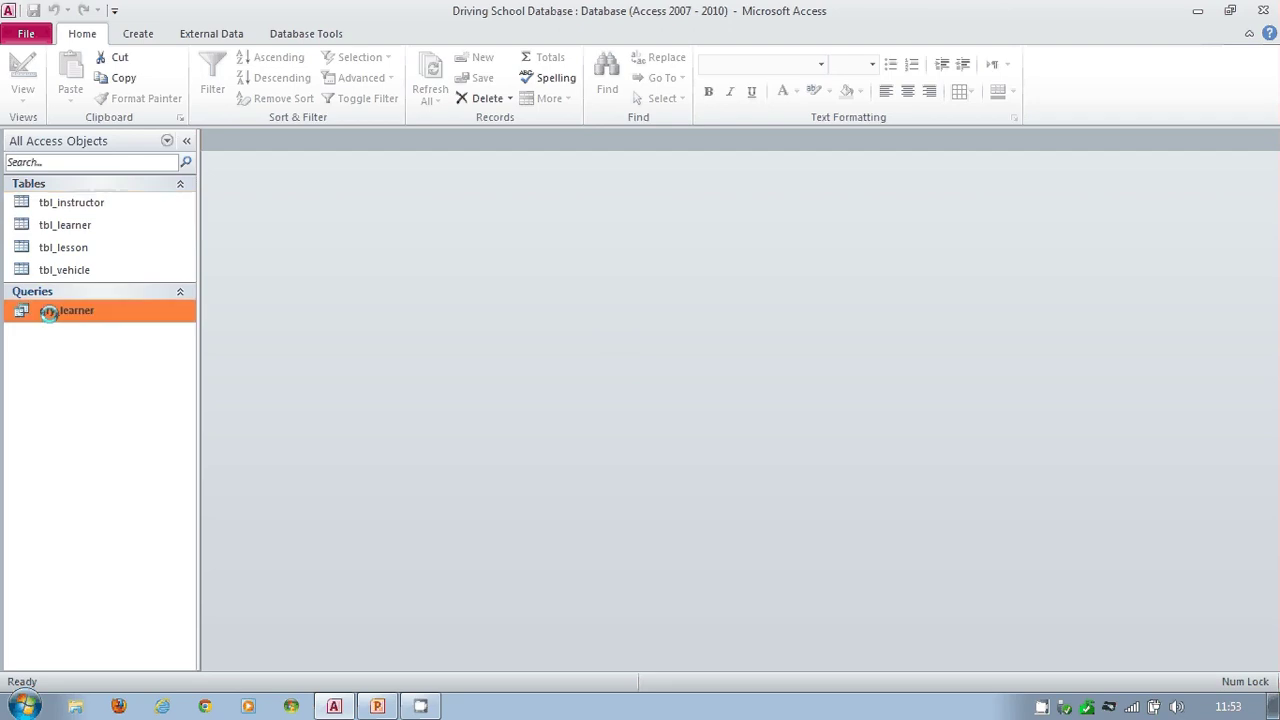
type("mou")
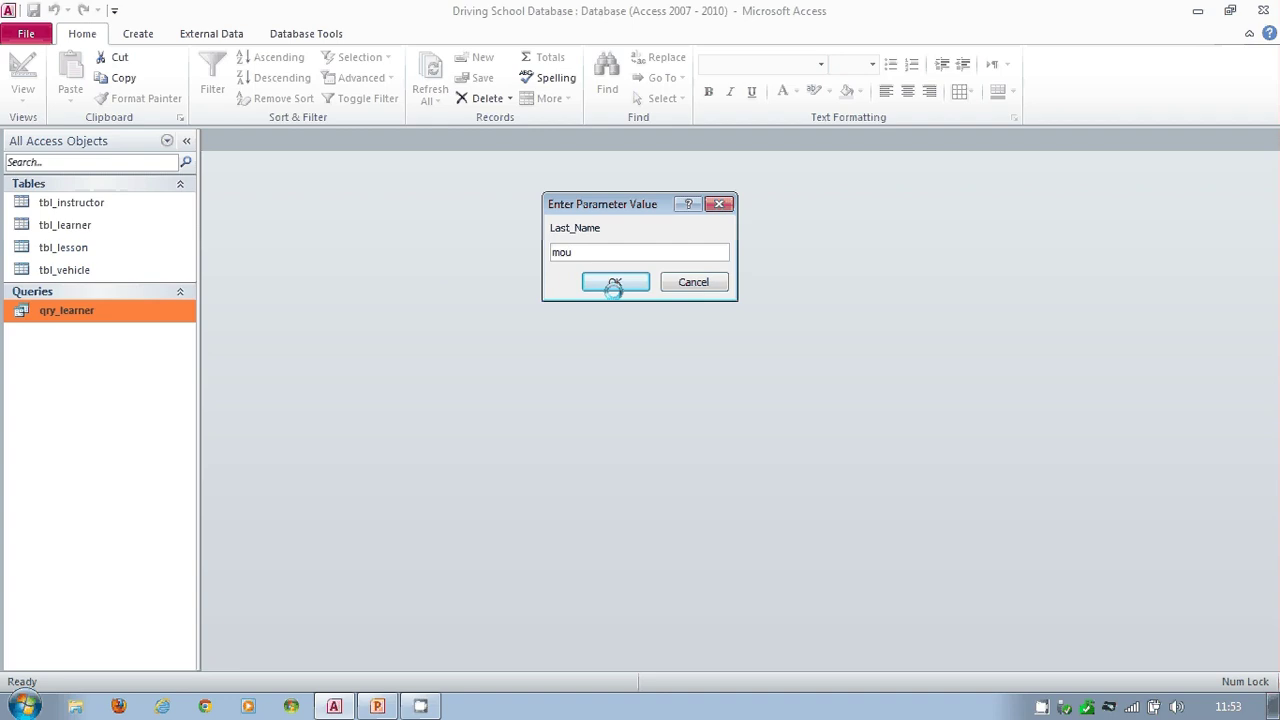
left_click(614, 282)
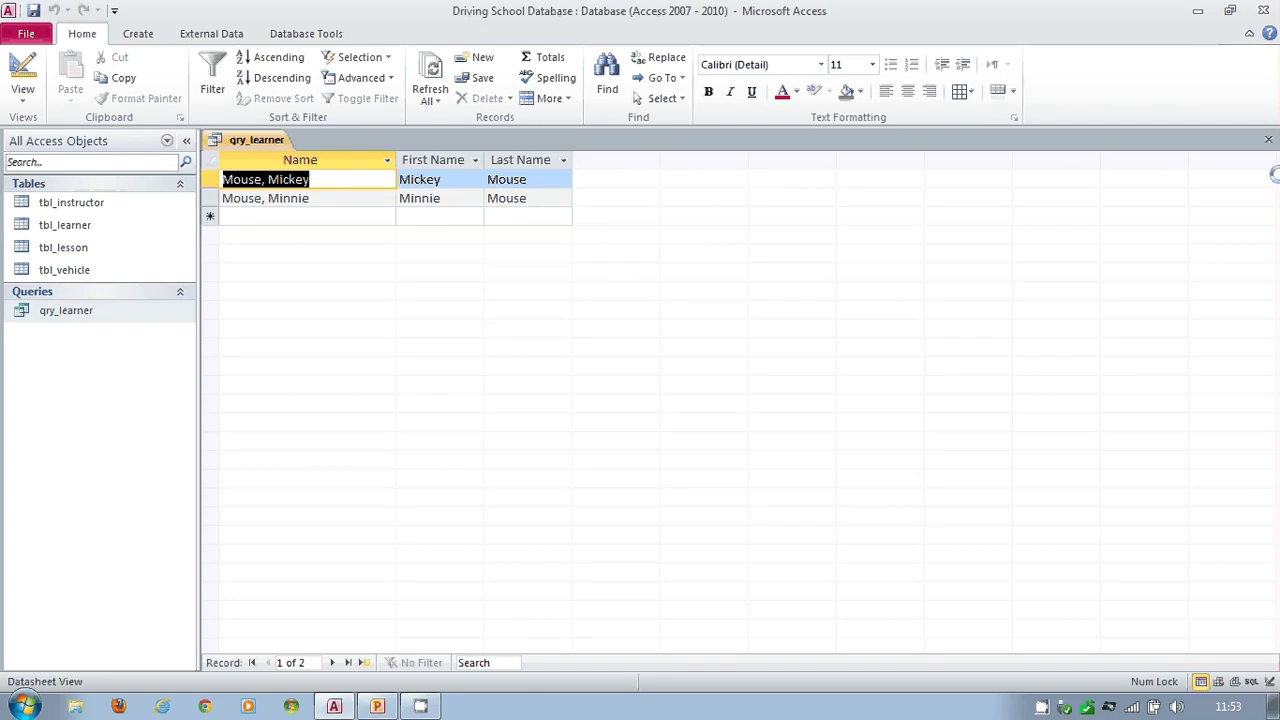
left_click(1267, 141)
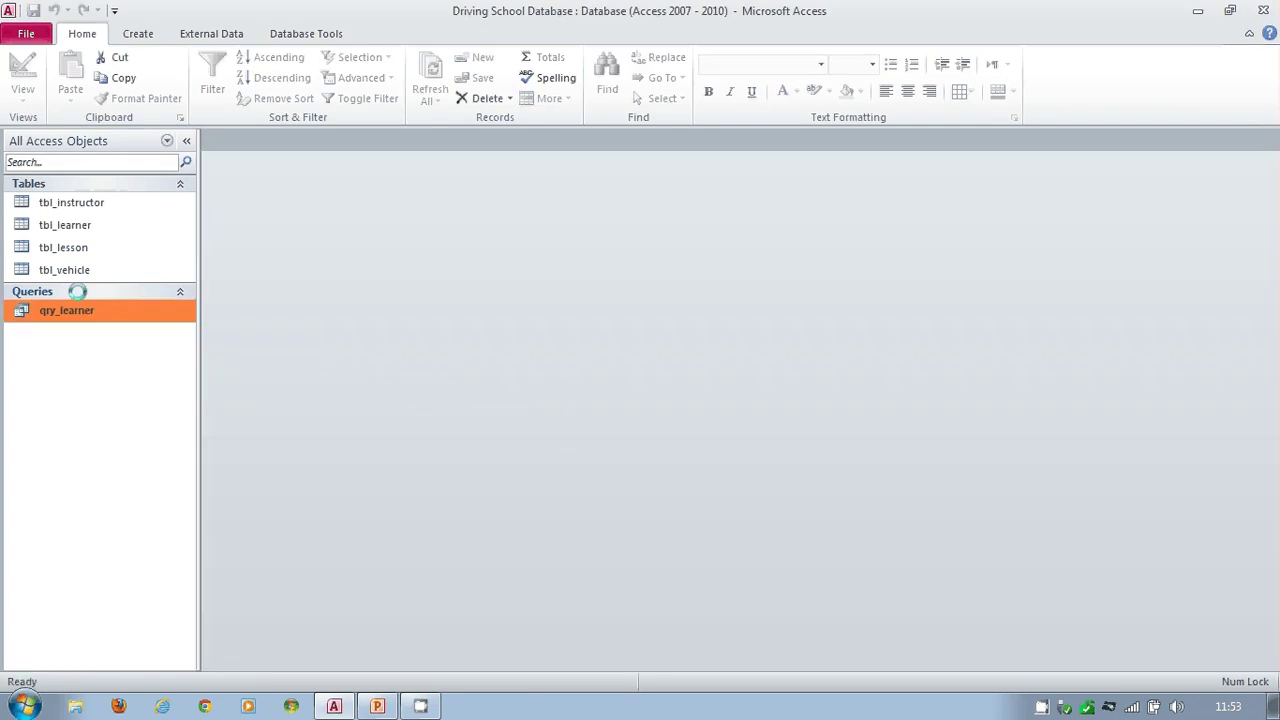
Step: Inspect the tbl_learner records and the design settings of its str_dob and str_mobile fields, then close the table
double_click(45, 222)
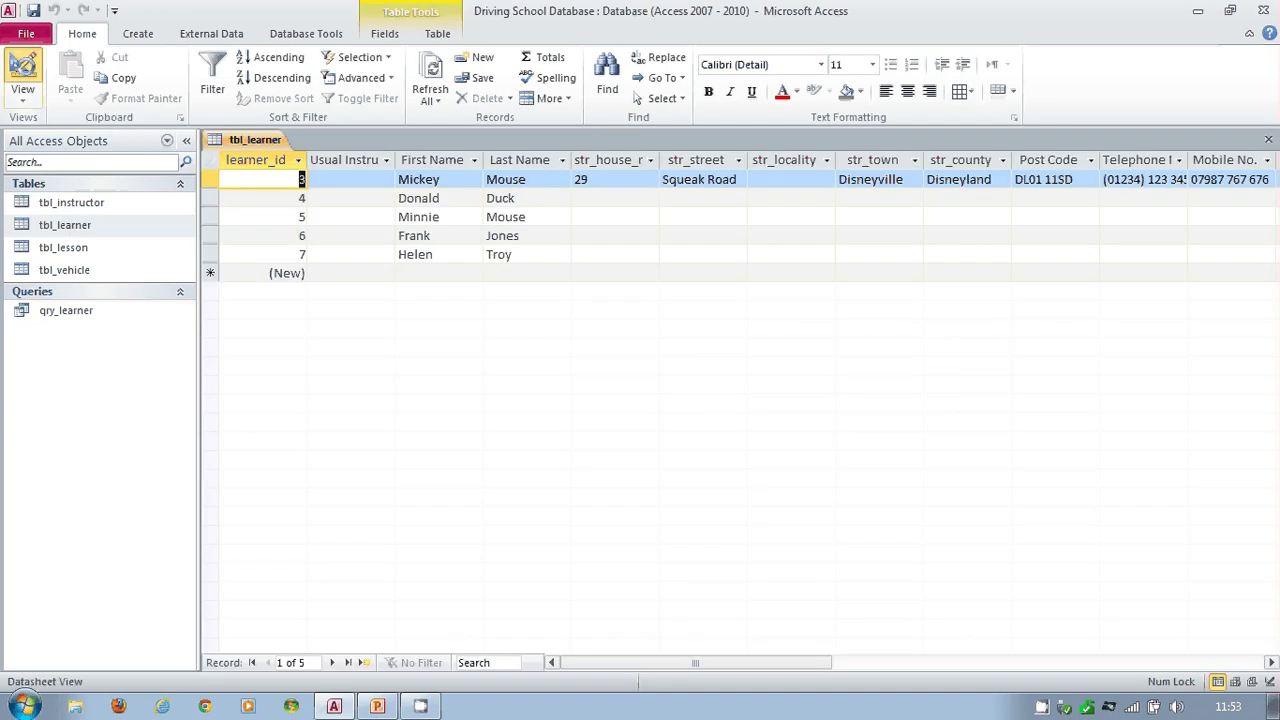
left_click(22, 72)
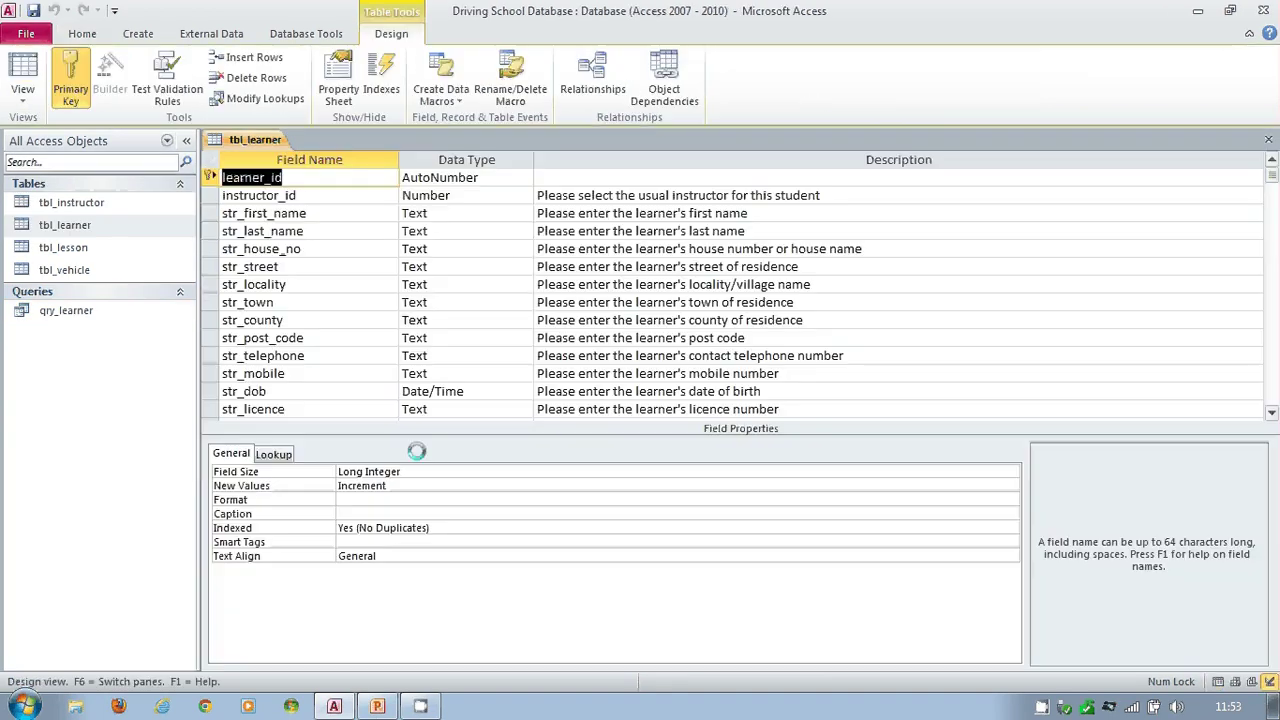
left_click(466, 390)
left_click(466, 371)
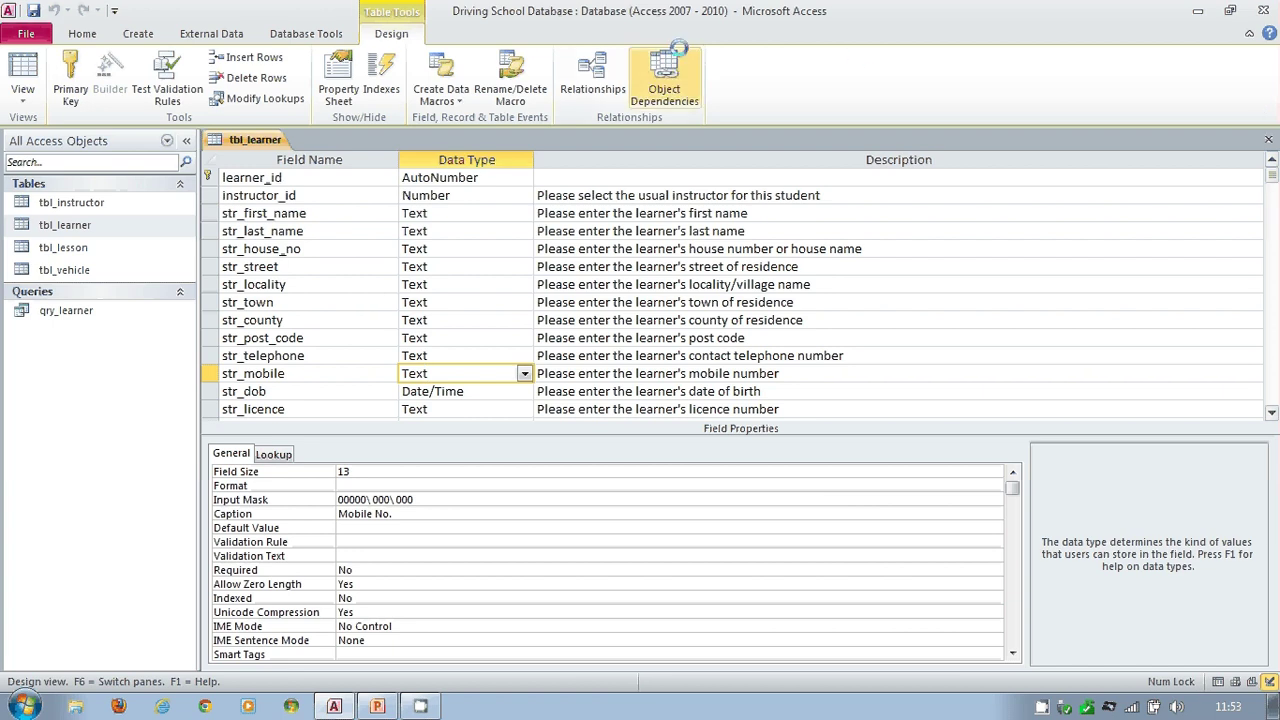
left_click(1268, 139)
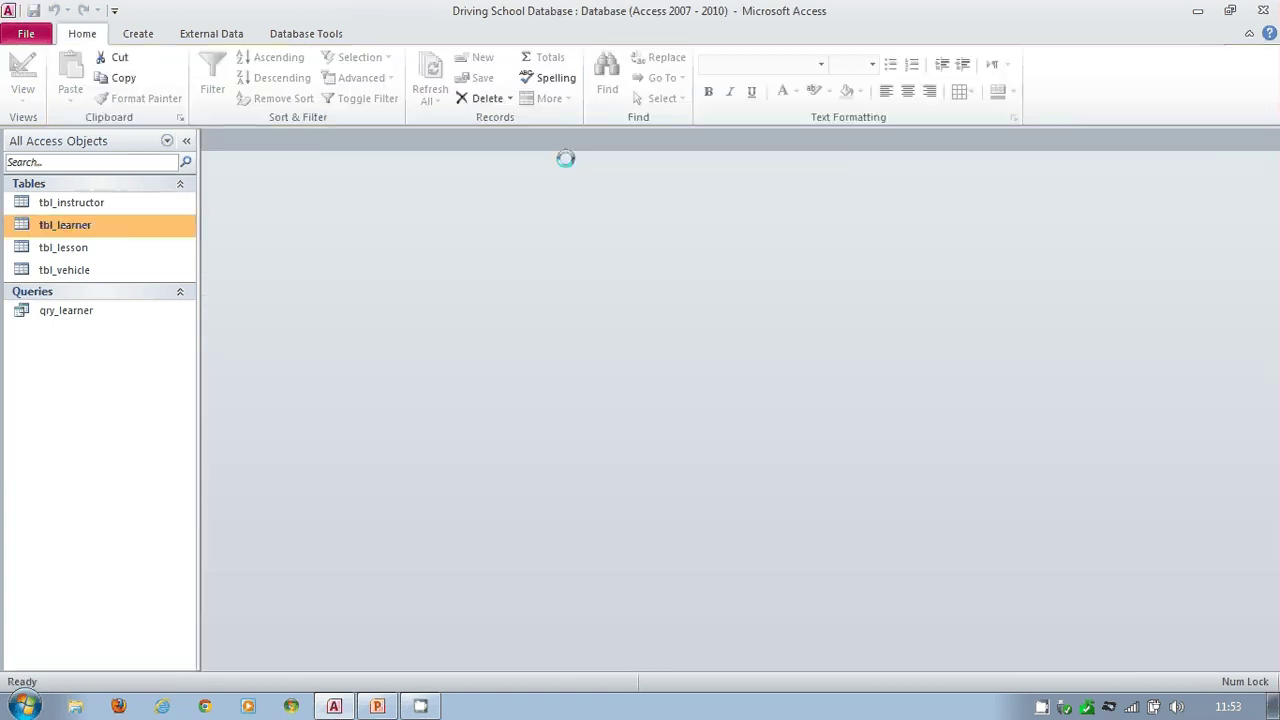
left_click(63, 202)
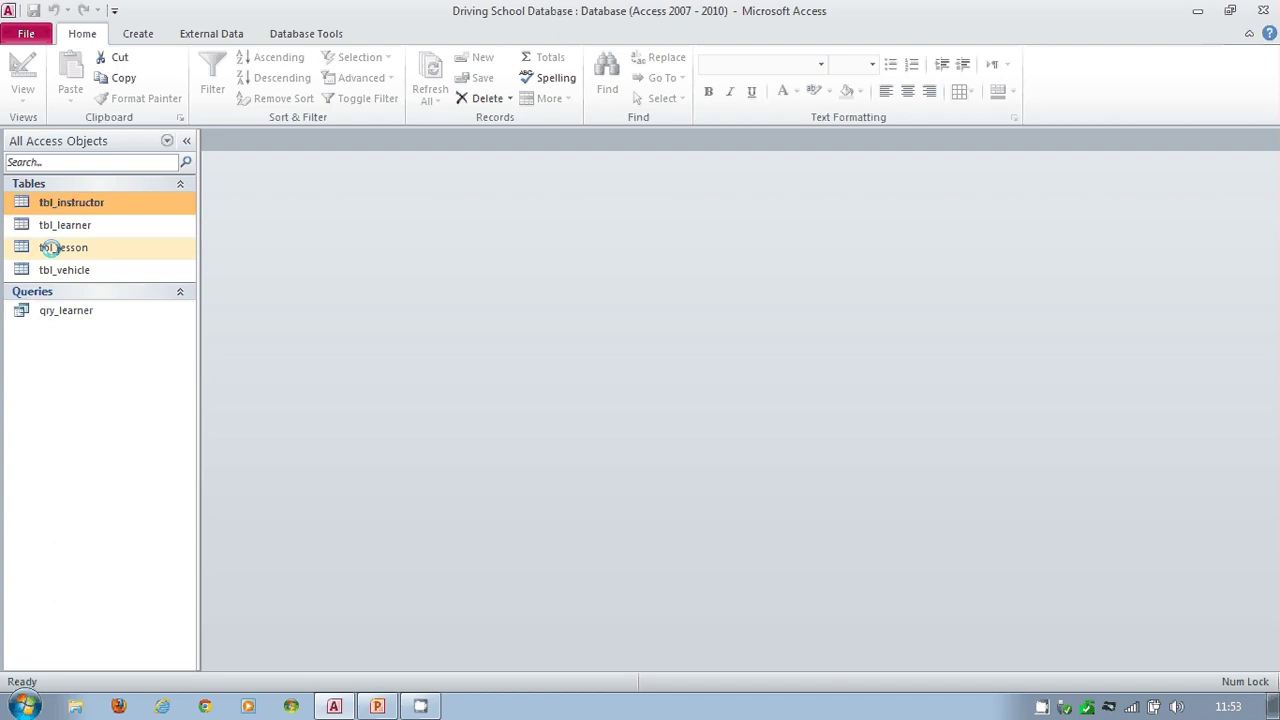
left_click(50, 247)
left_click(46, 265)
left_click(63, 249)
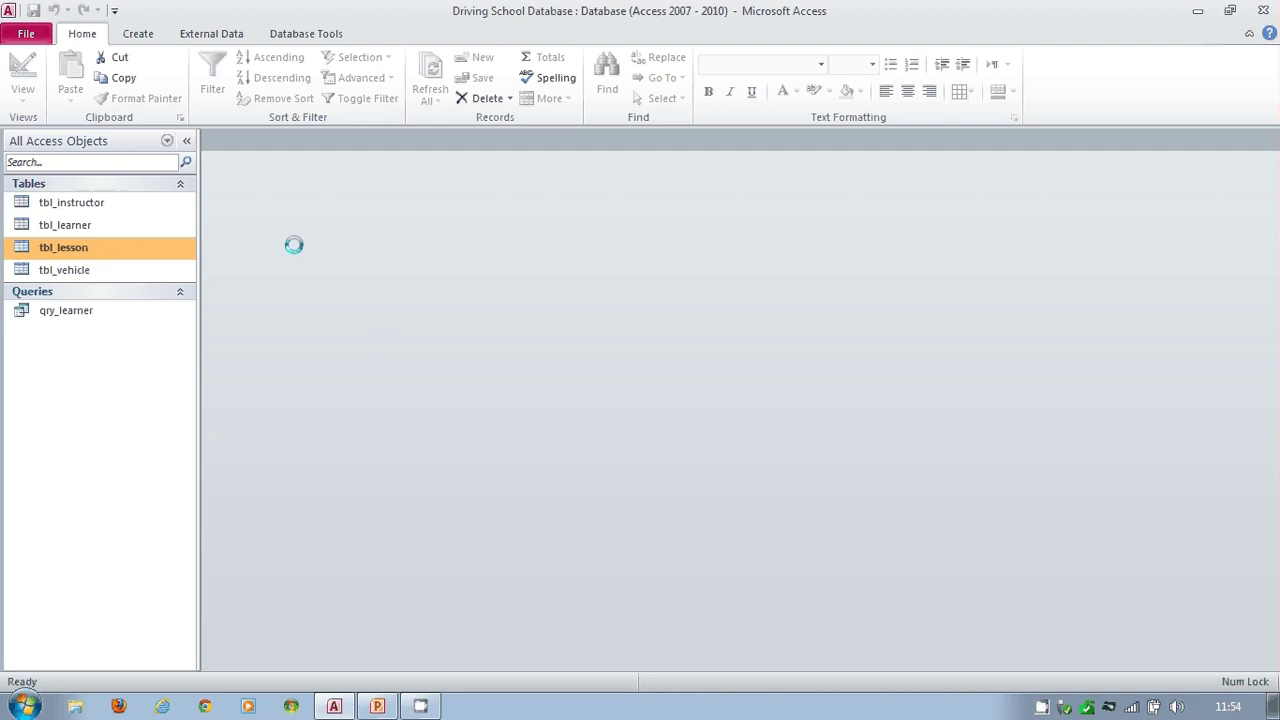
Step: Open the database's relationships layout
left_click(310, 33)
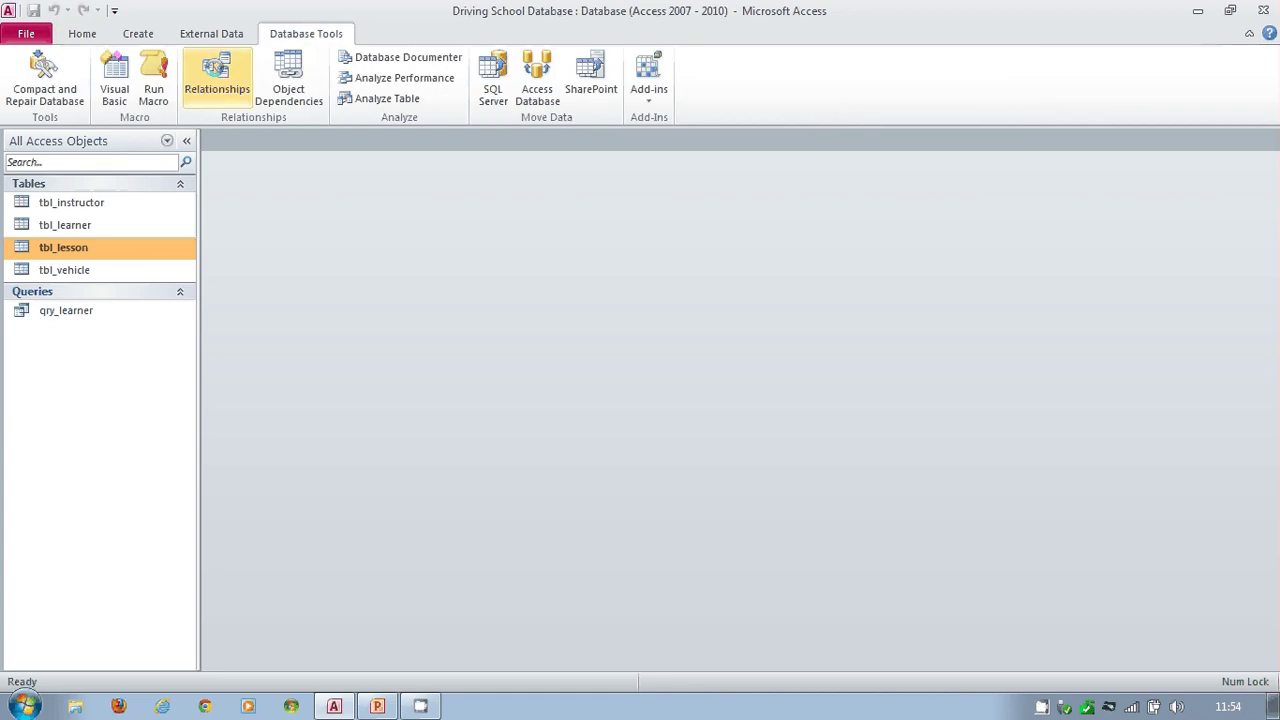
left_click(216, 70)
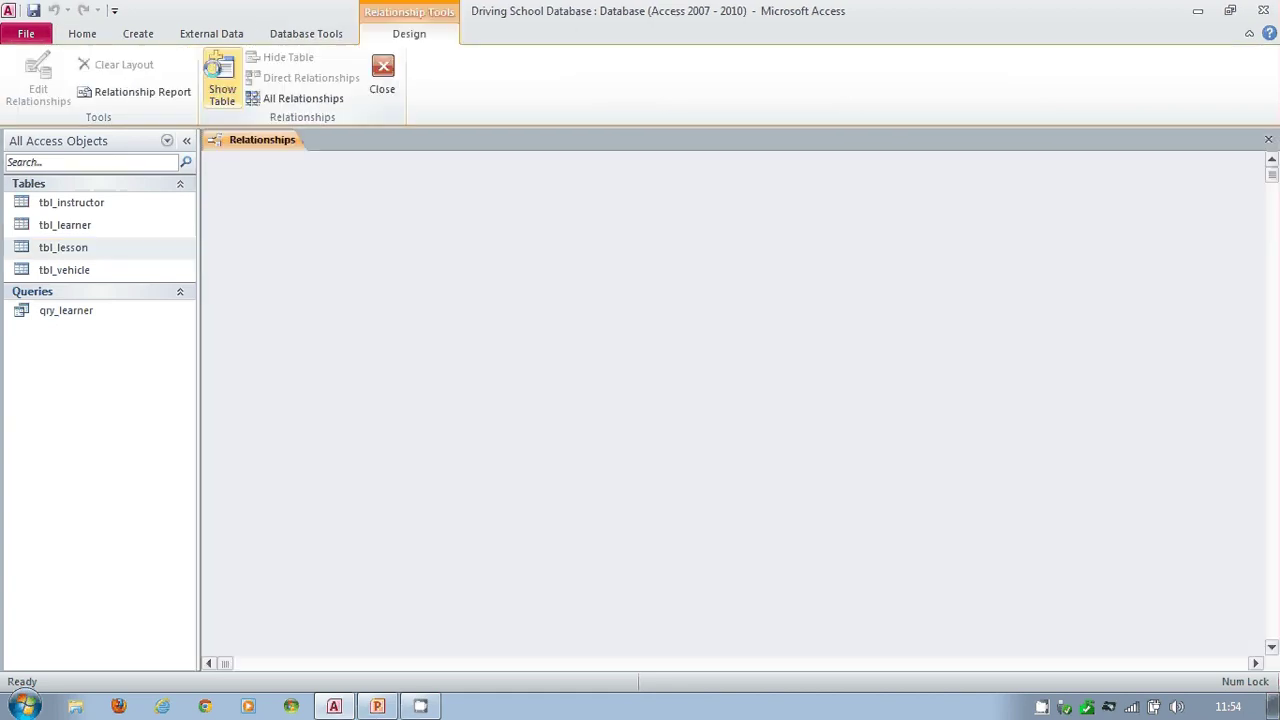
left_click(224, 90)
left_click_drag(660, 143, 644, 212)
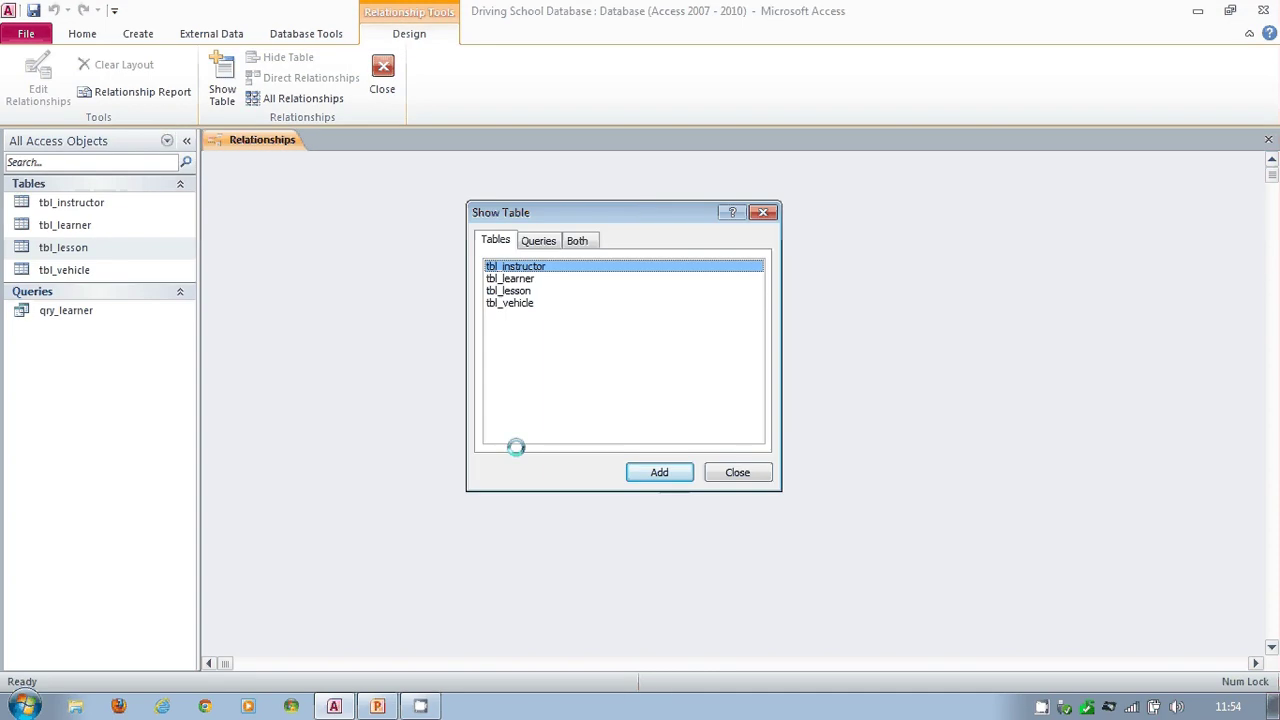
left_click(712, 473)
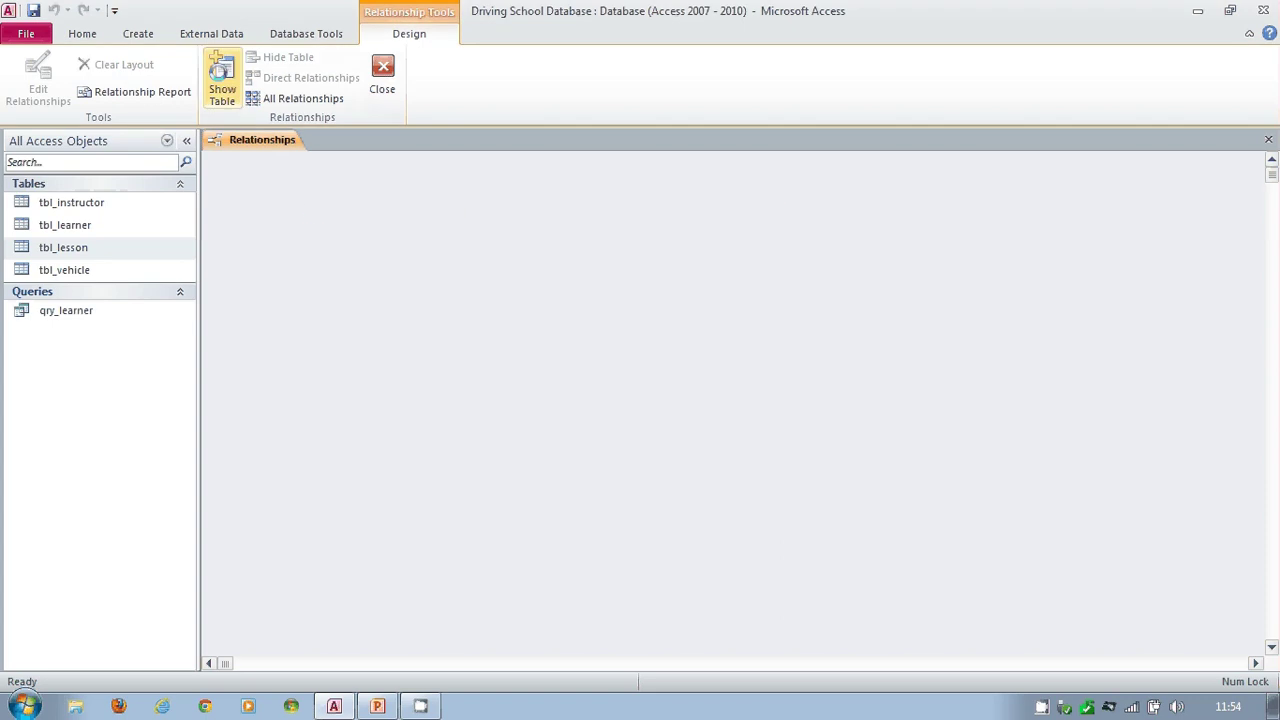
Step: Add tbl_learner and tbl_lesson to the relationships layout and enlarge both boxes to show all their fields
left_click(219, 72)
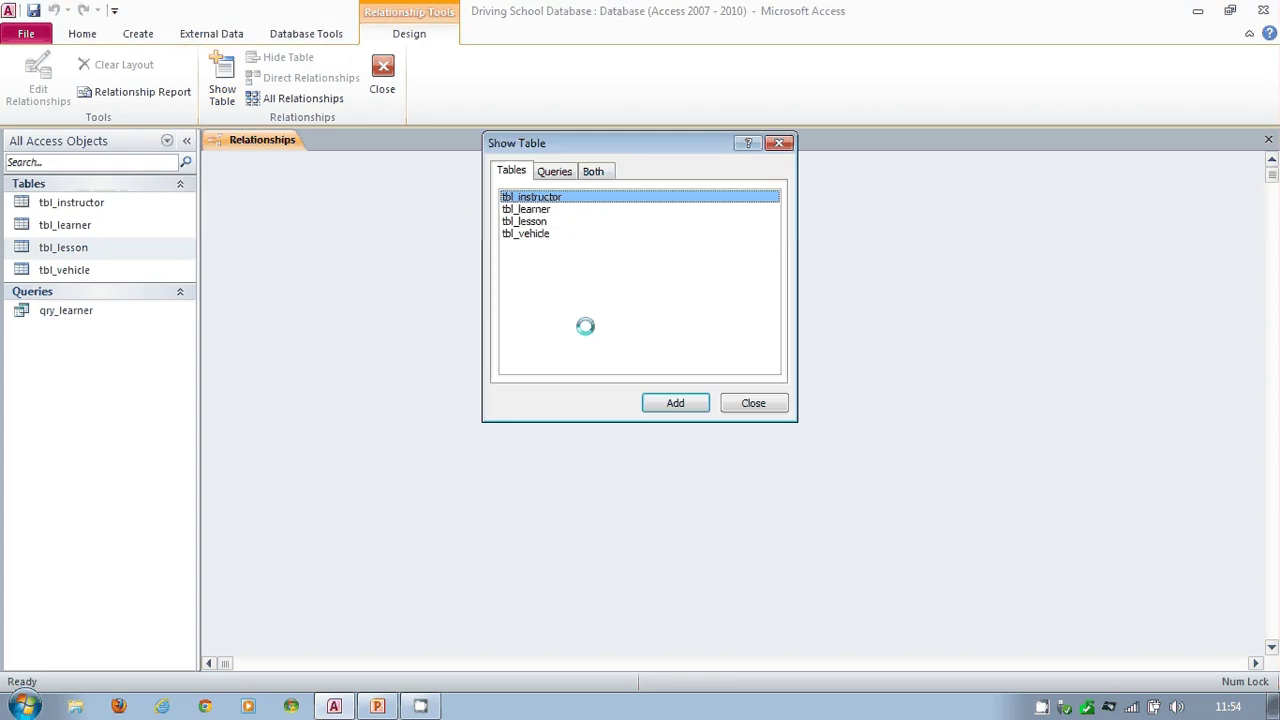
left_click_drag(678, 143, 727, 194)
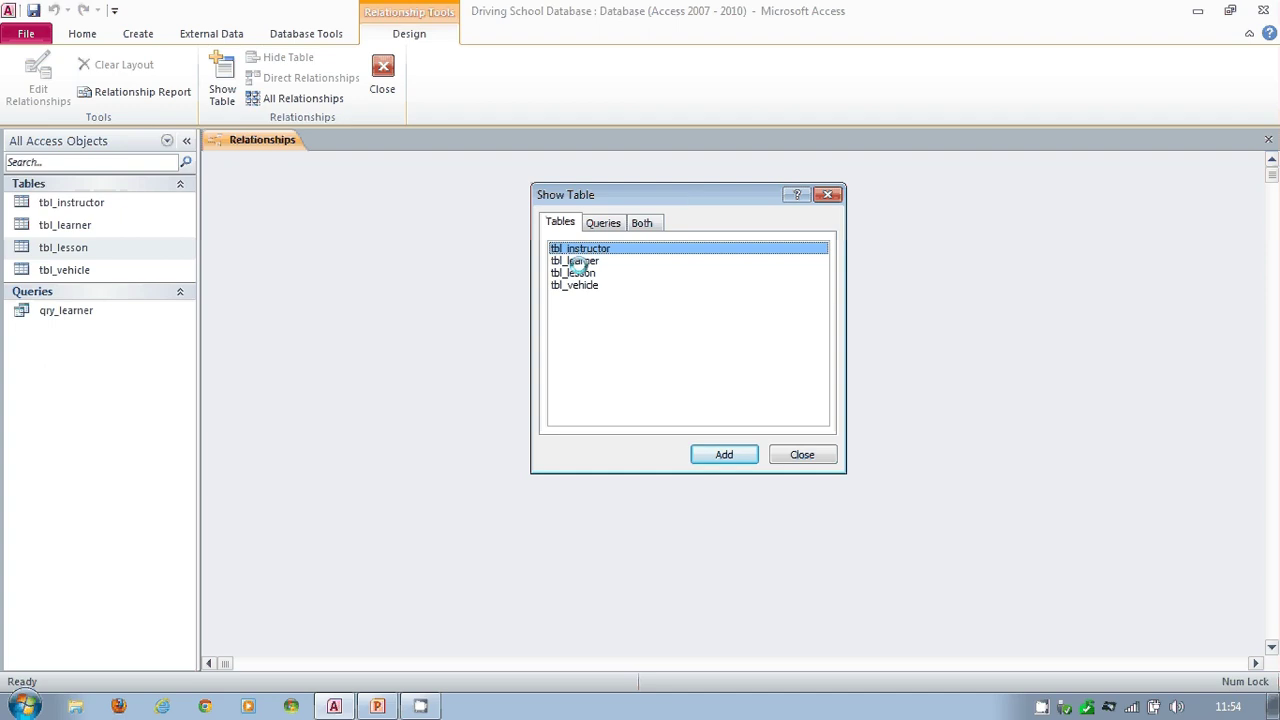
double_click(583, 261)
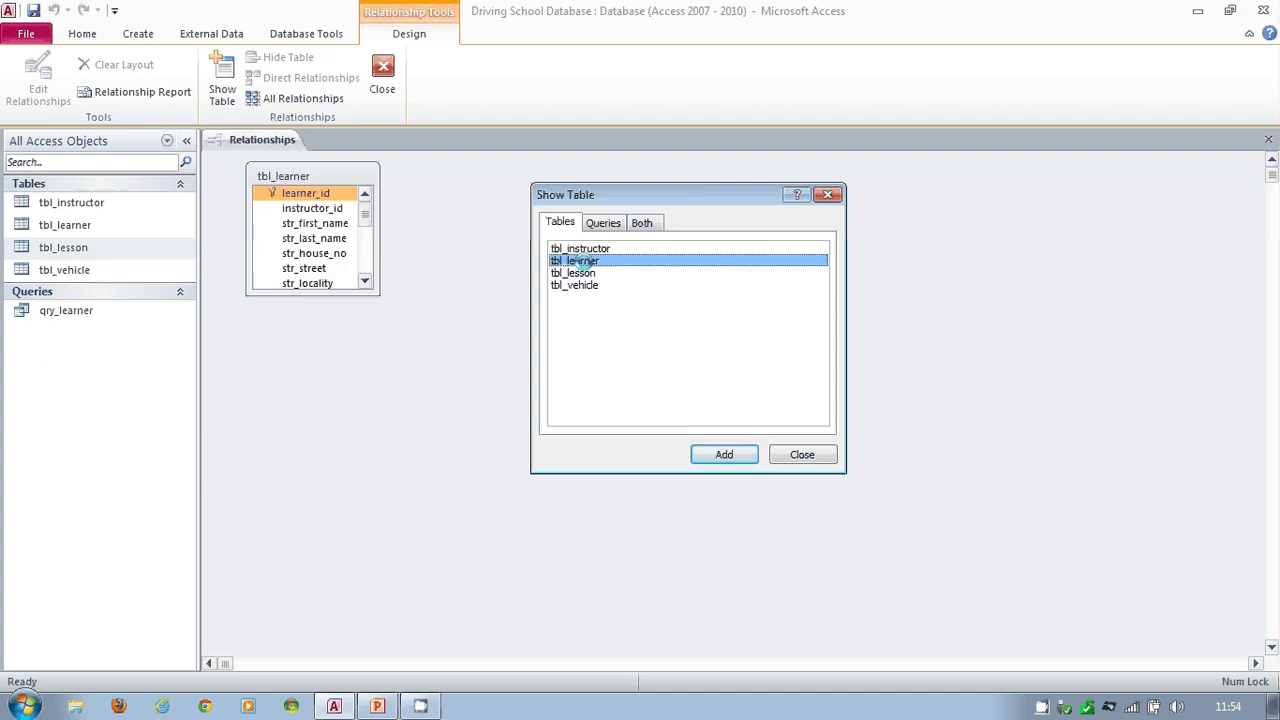
double_click(583, 272)
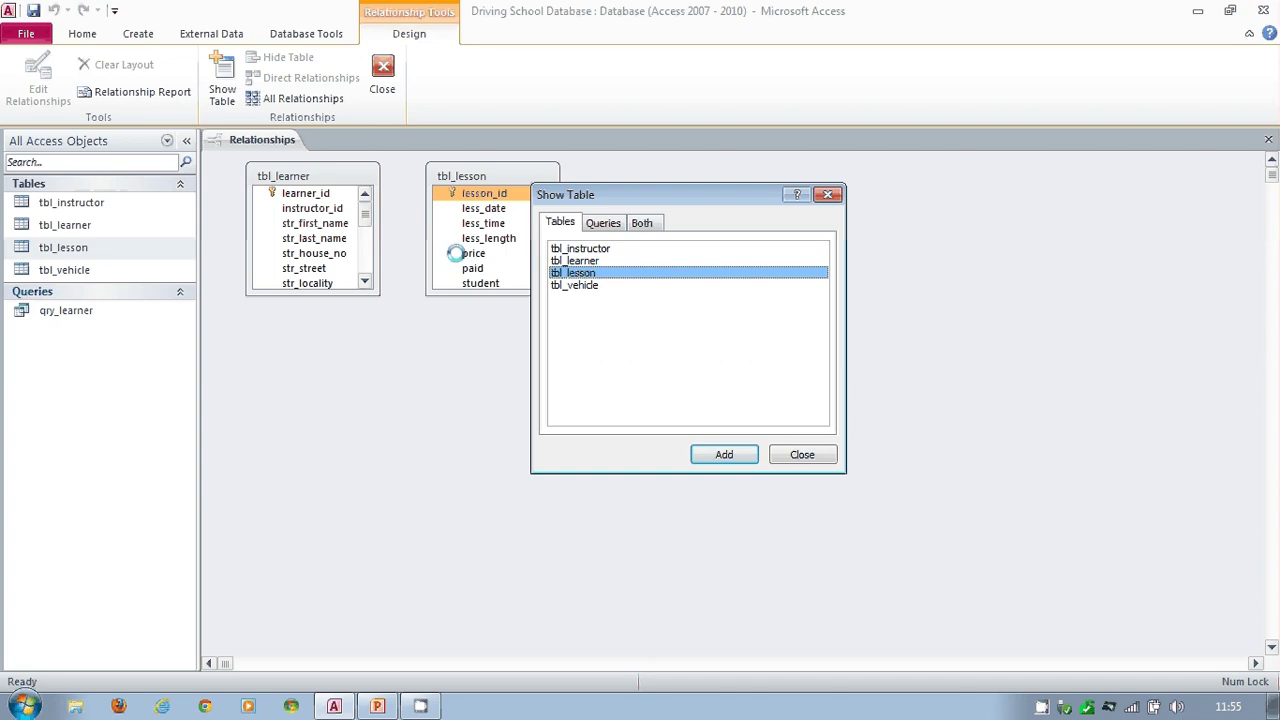
left_click(810, 456)
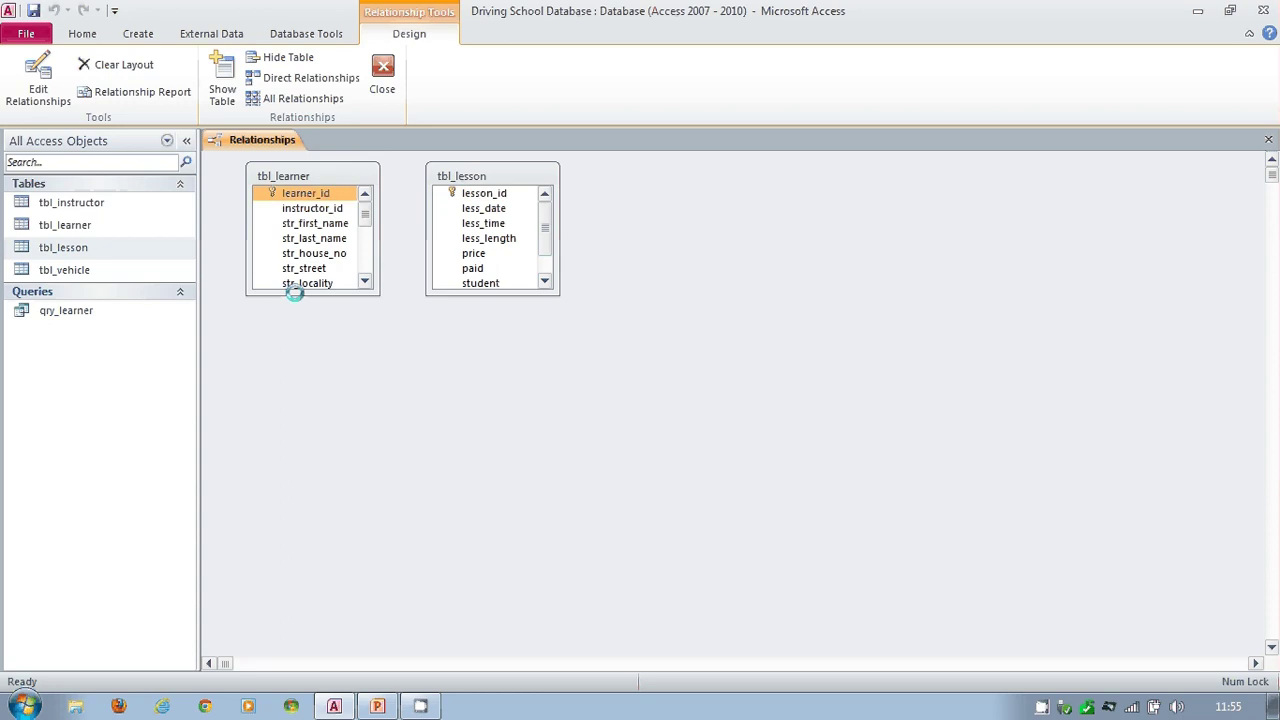
left_click_drag(294, 293, 314, 489)
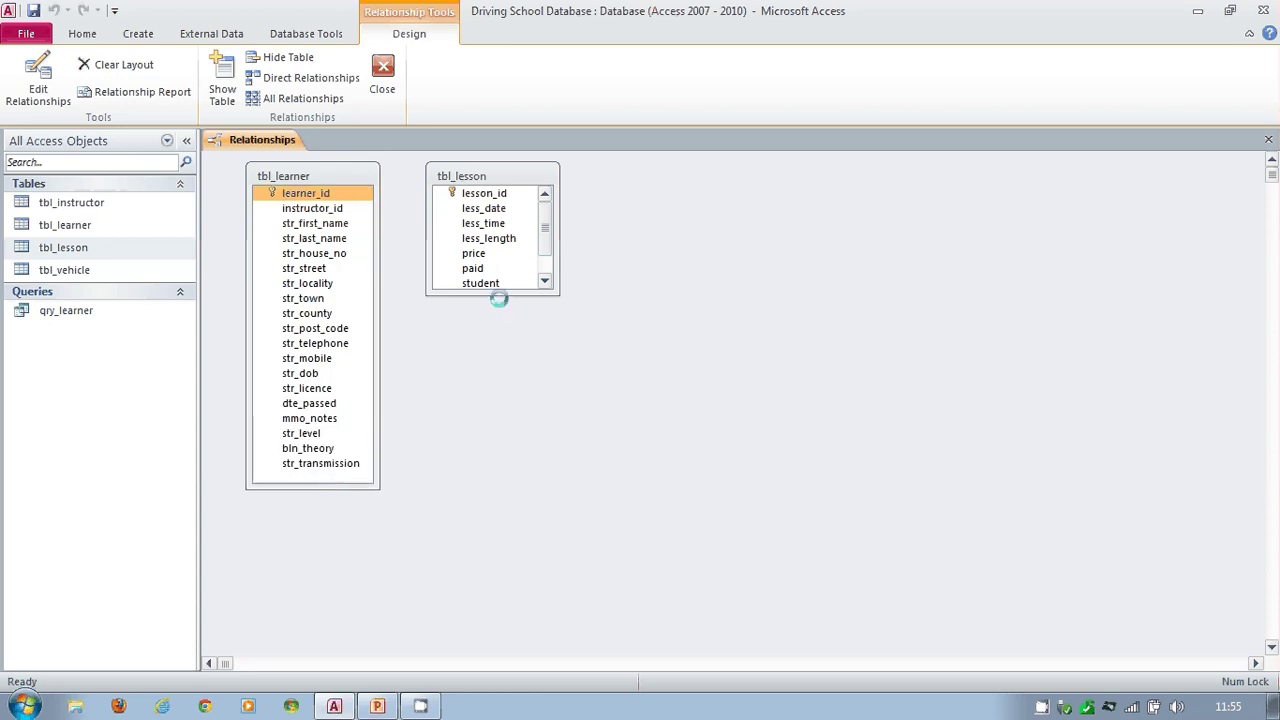
left_click_drag(500, 294, 506, 329)
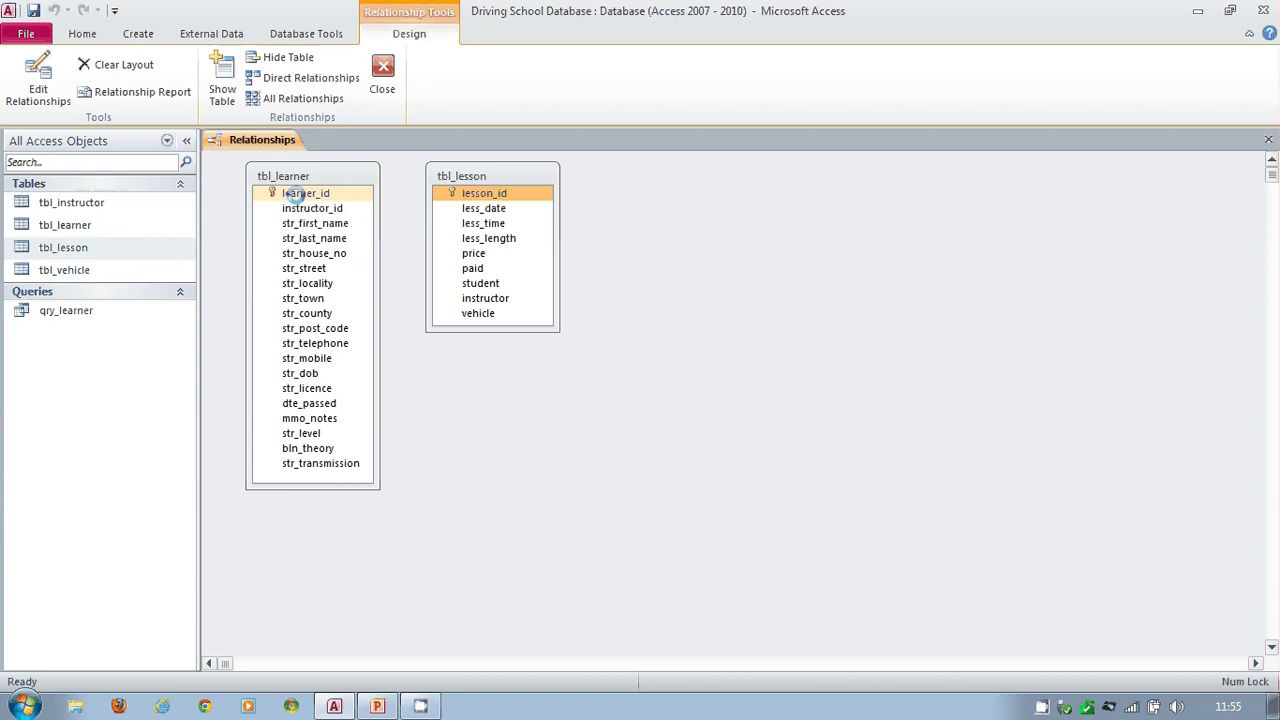
Step: Relate the student field of tbl_lesson to the learner_id primary key of tbl_learner
left_click(296, 194)
left_click_drag(296, 194, 478, 284)
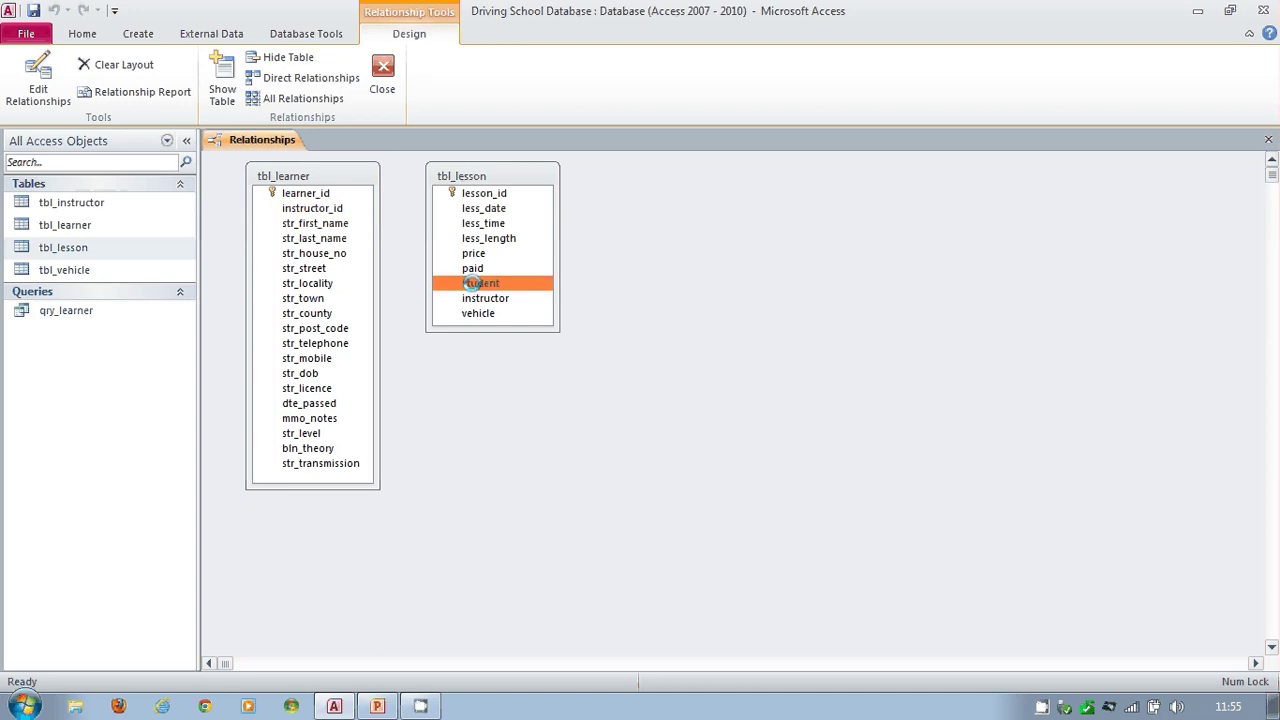
left_click_drag(472, 283, 305, 191)
left_click(472, 284)
left_click(455, 282)
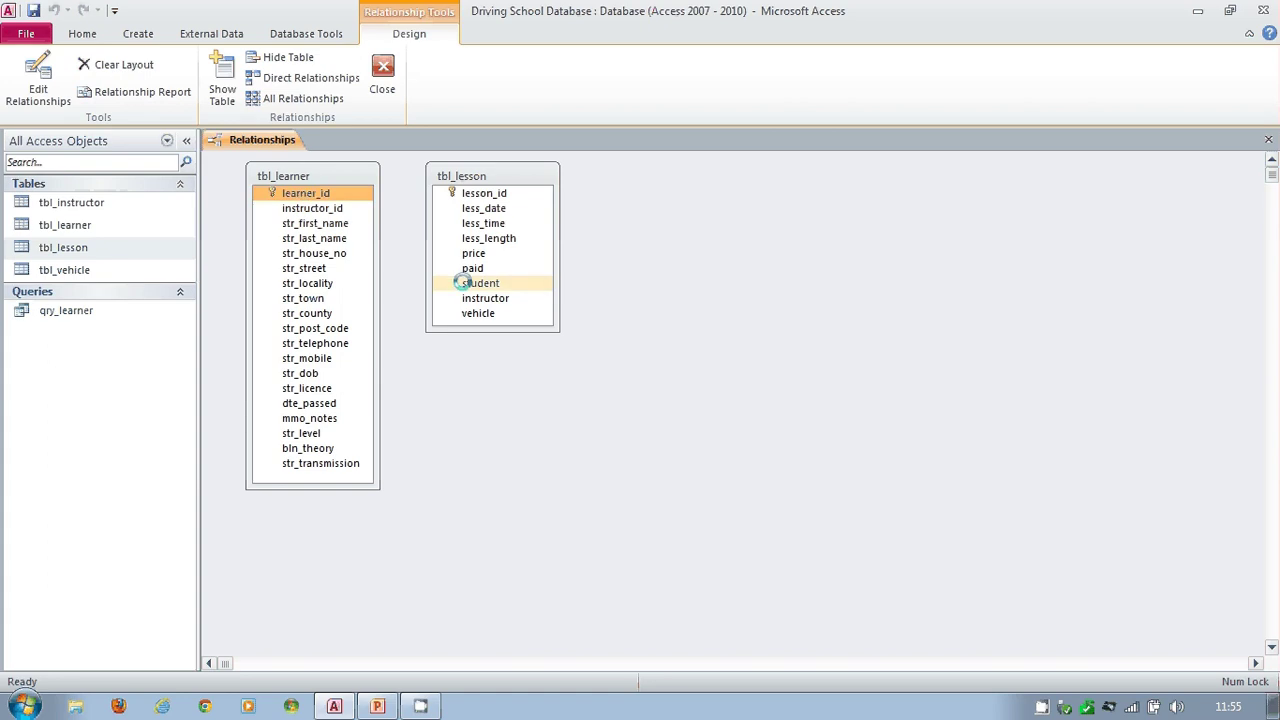
left_click_drag(460, 283, 305, 192)
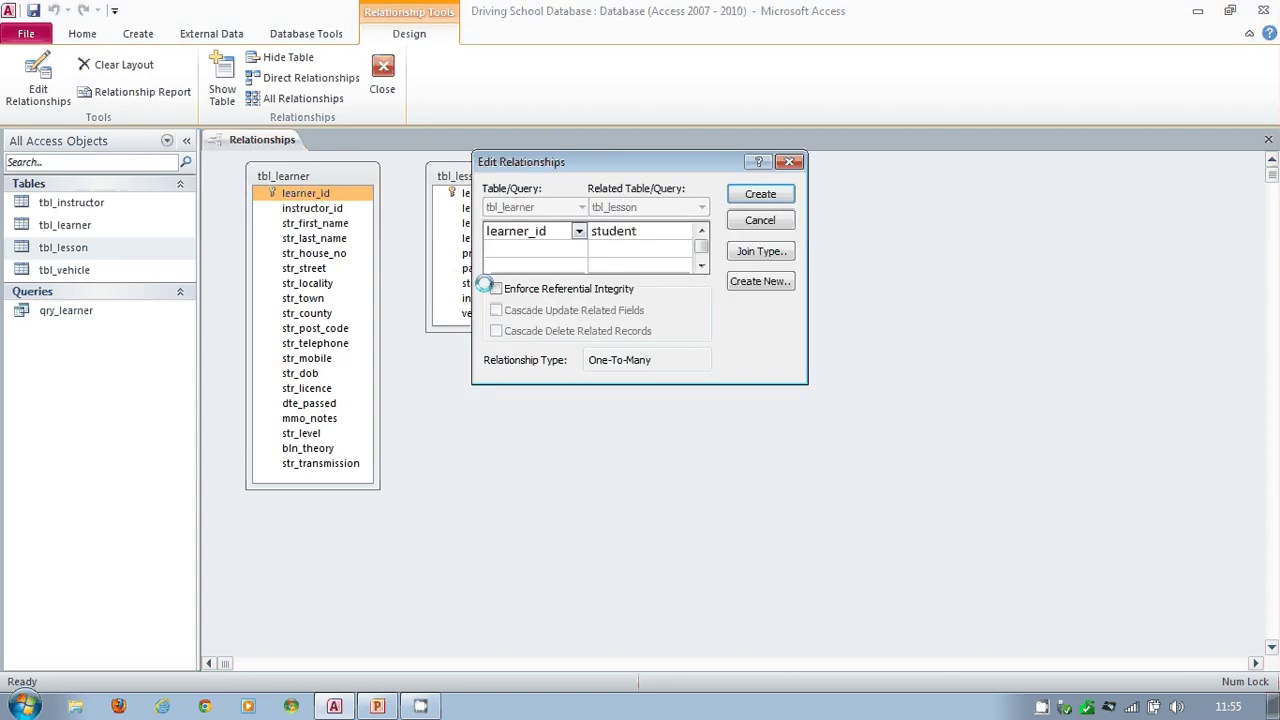
Step: Create the learner_id to student relationship with referential integrity enforced and both cascade options off
left_click_drag(621, 160, 873, 208)
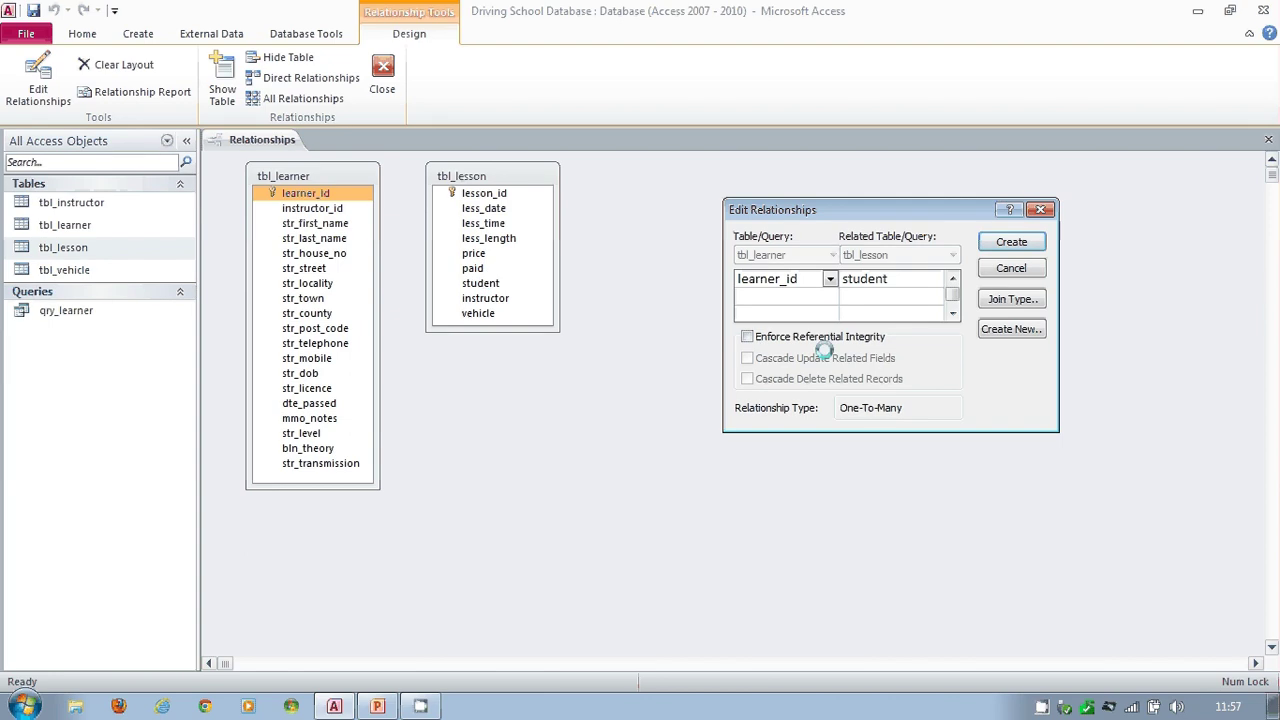
left_click(745, 337)
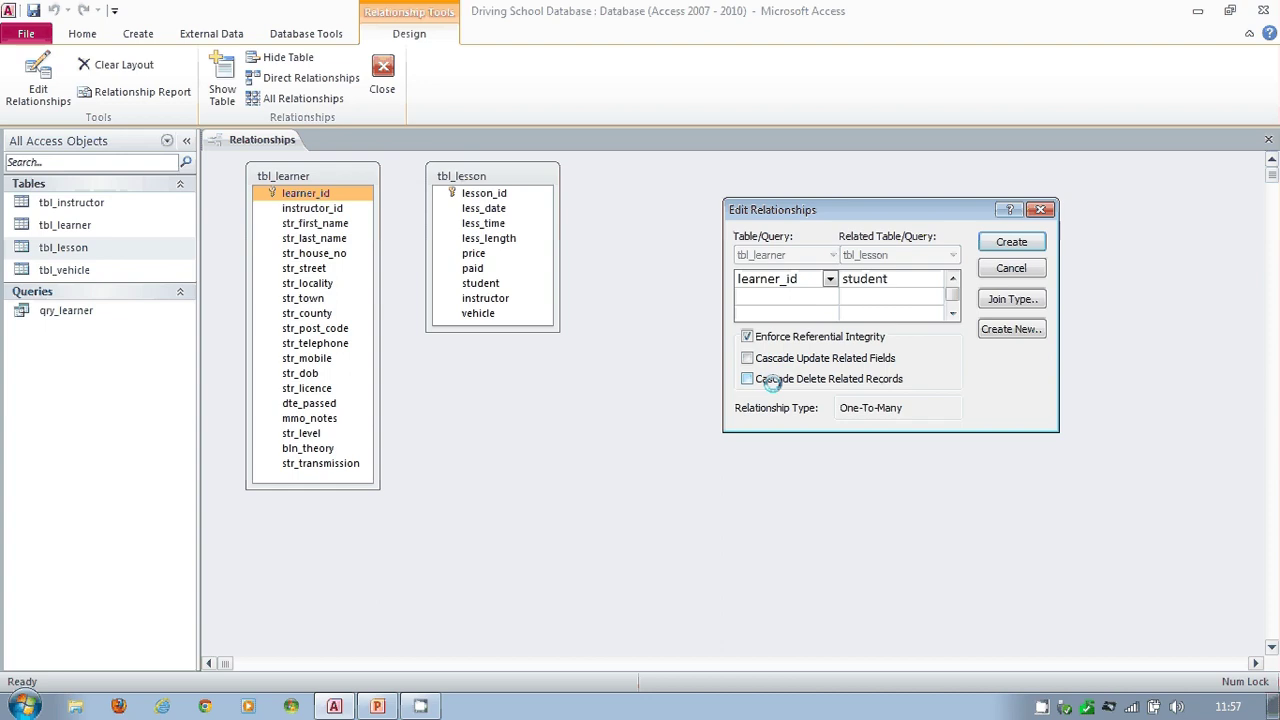
left_click(745, 379)
left_click(746, 378)
left_click(748, 358)
left_click(748, 358)
left_click(1000, 237)
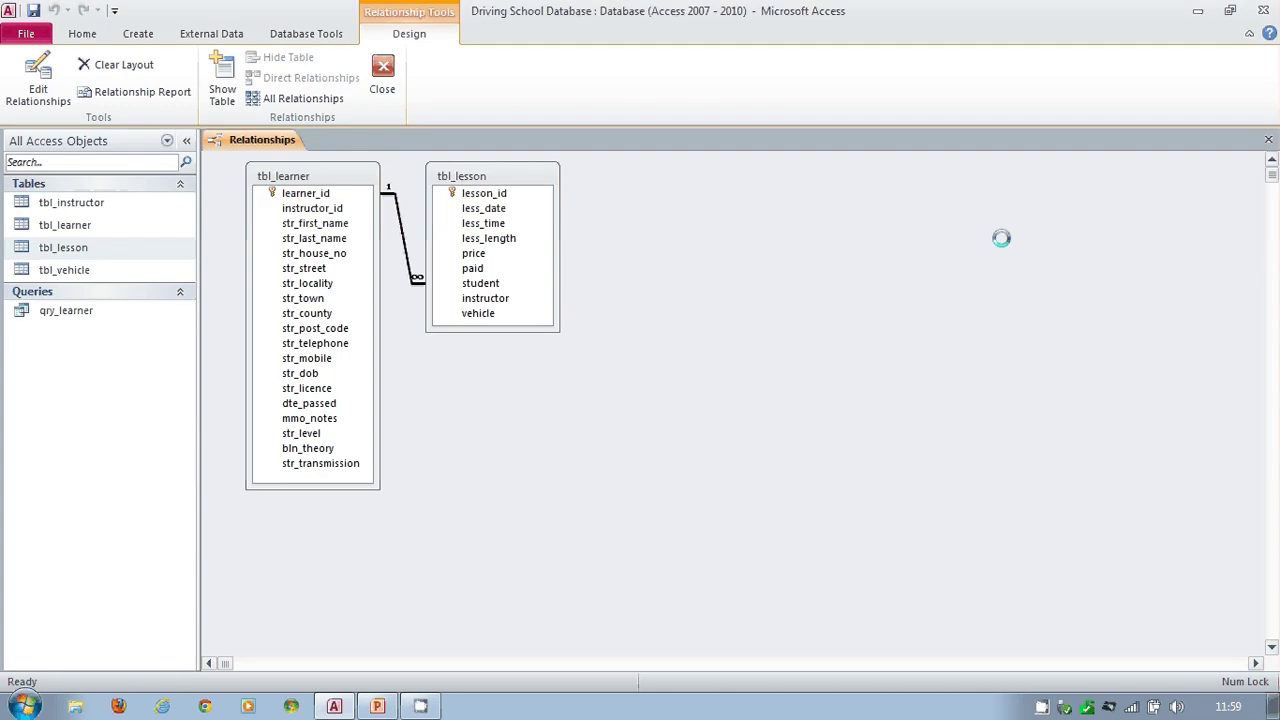
Step: Move tbl_lesson away from tbl_learner and lower tbl_learner so the relationship line between learner_id and student runs straight
left_click(492, 172)
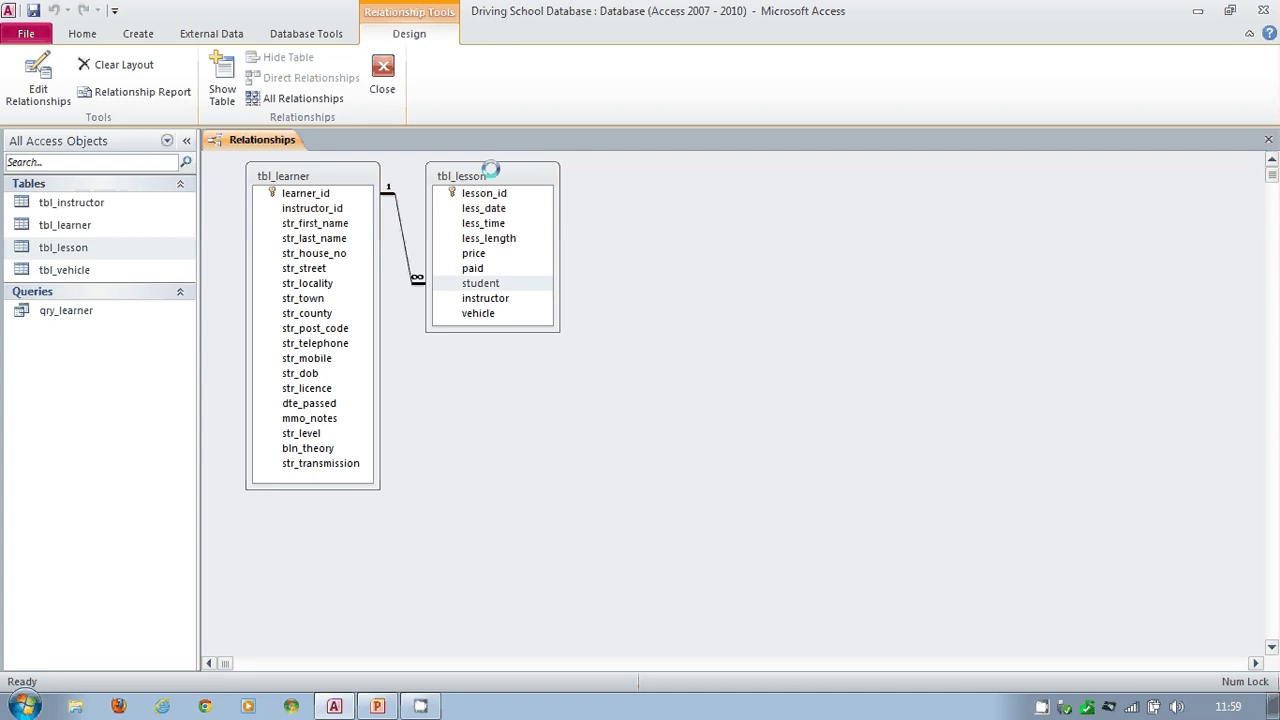
left_click_drag(492, 172, 697, 172)
left_click(346, 174)
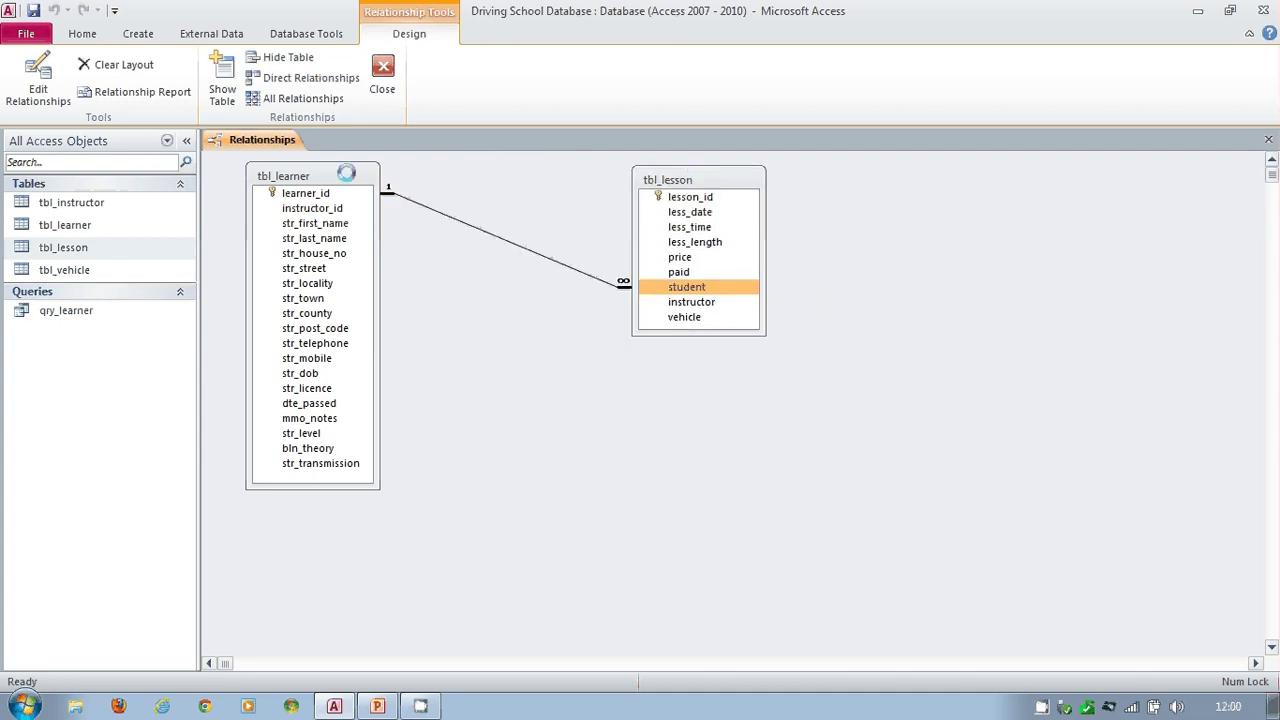
left_click_drag(346, 174, 500, 267)
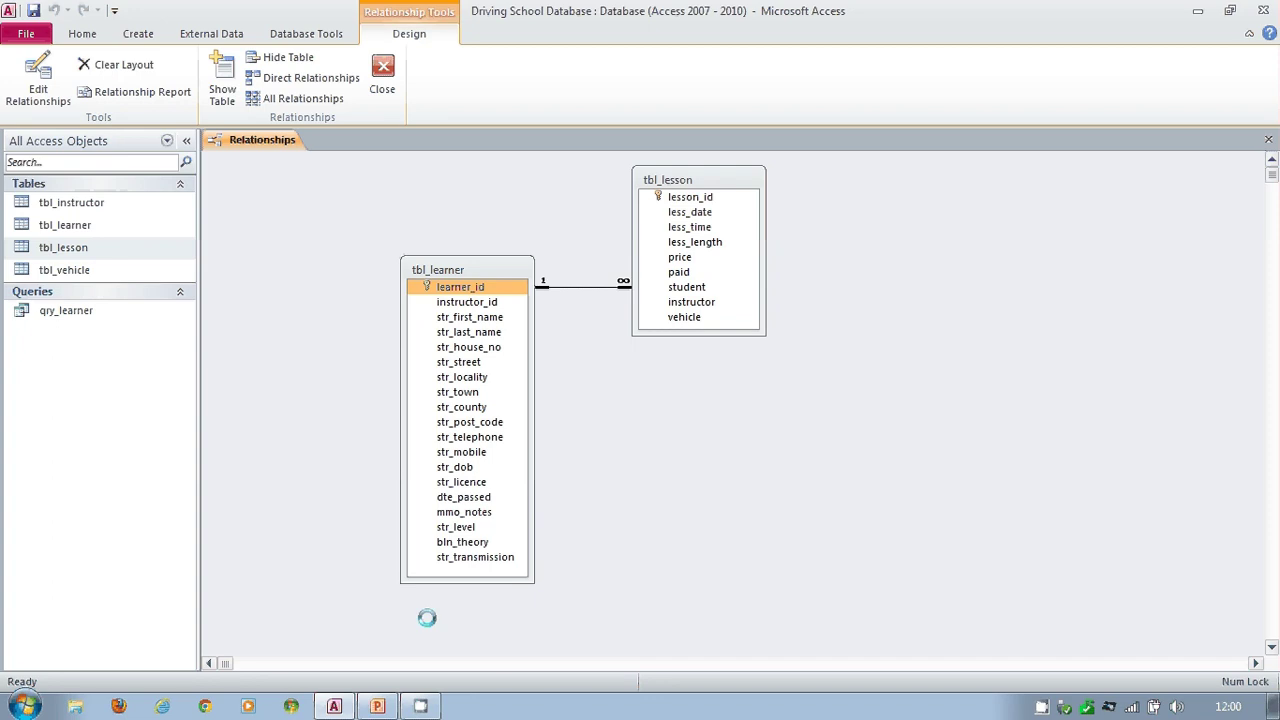
Step: Close the relationships layout and save its changes
key("alt+Tab")
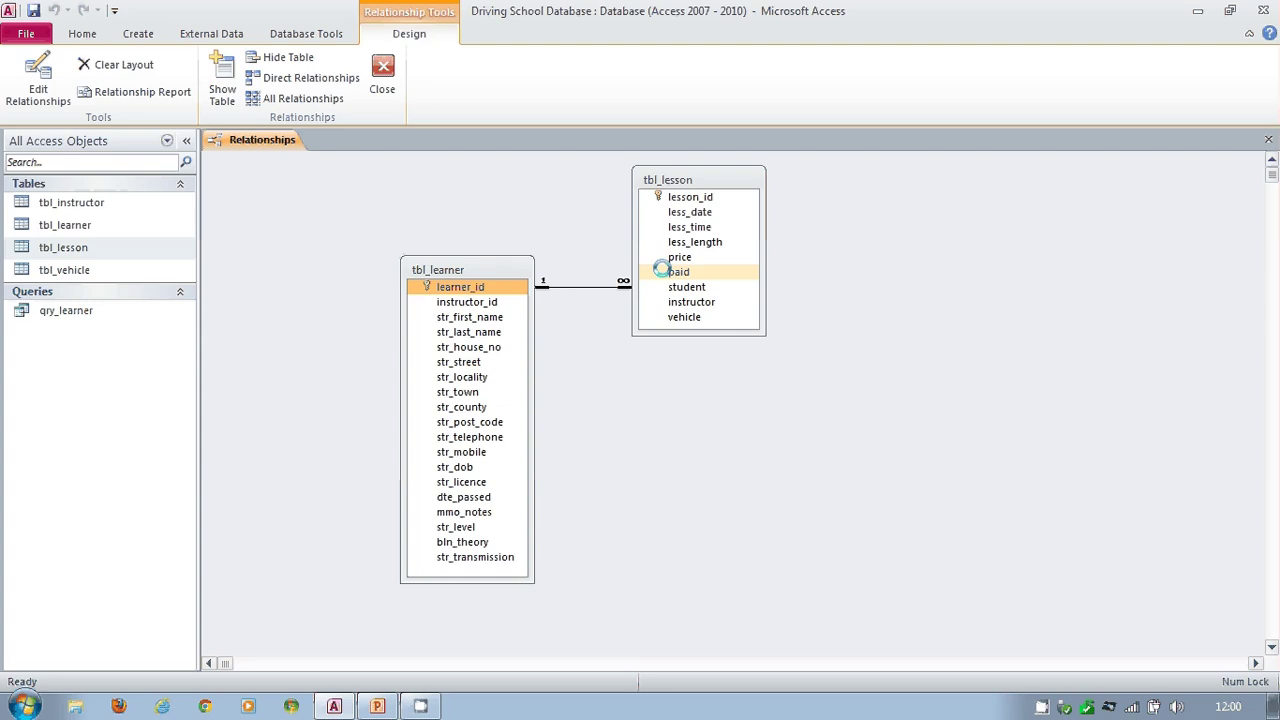
left_click(382, 75)
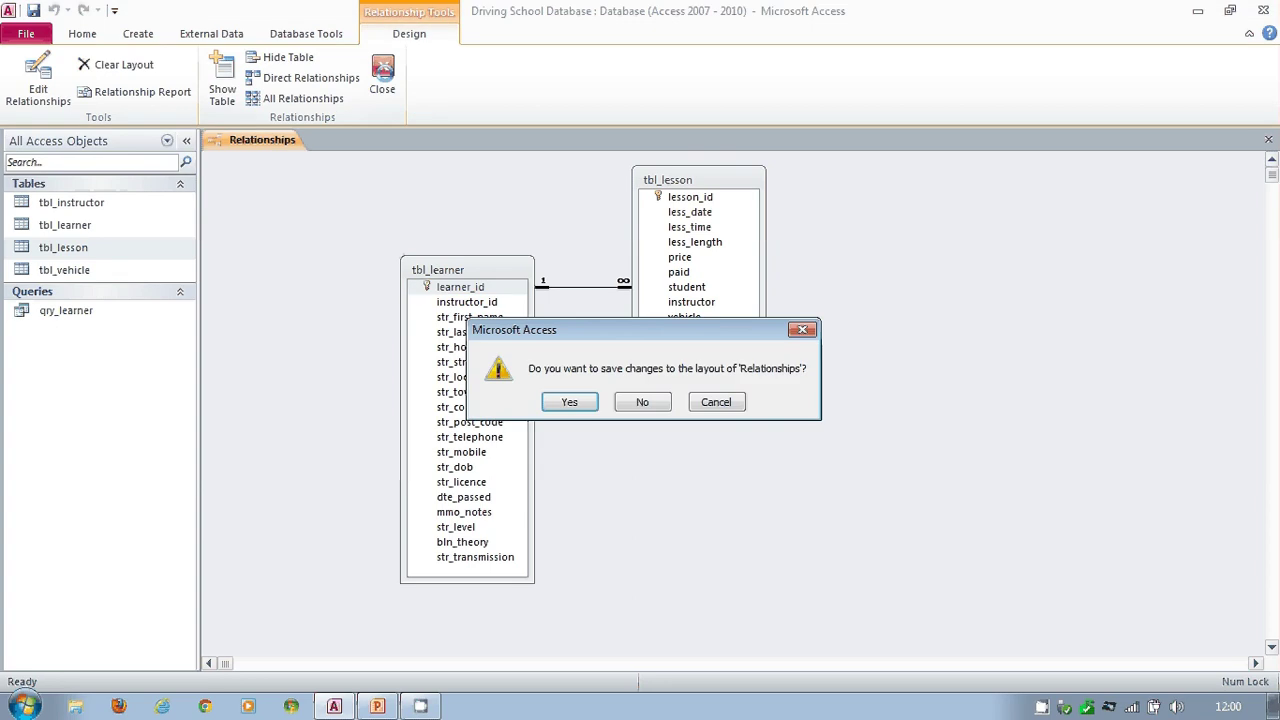
left_click(582, 402)
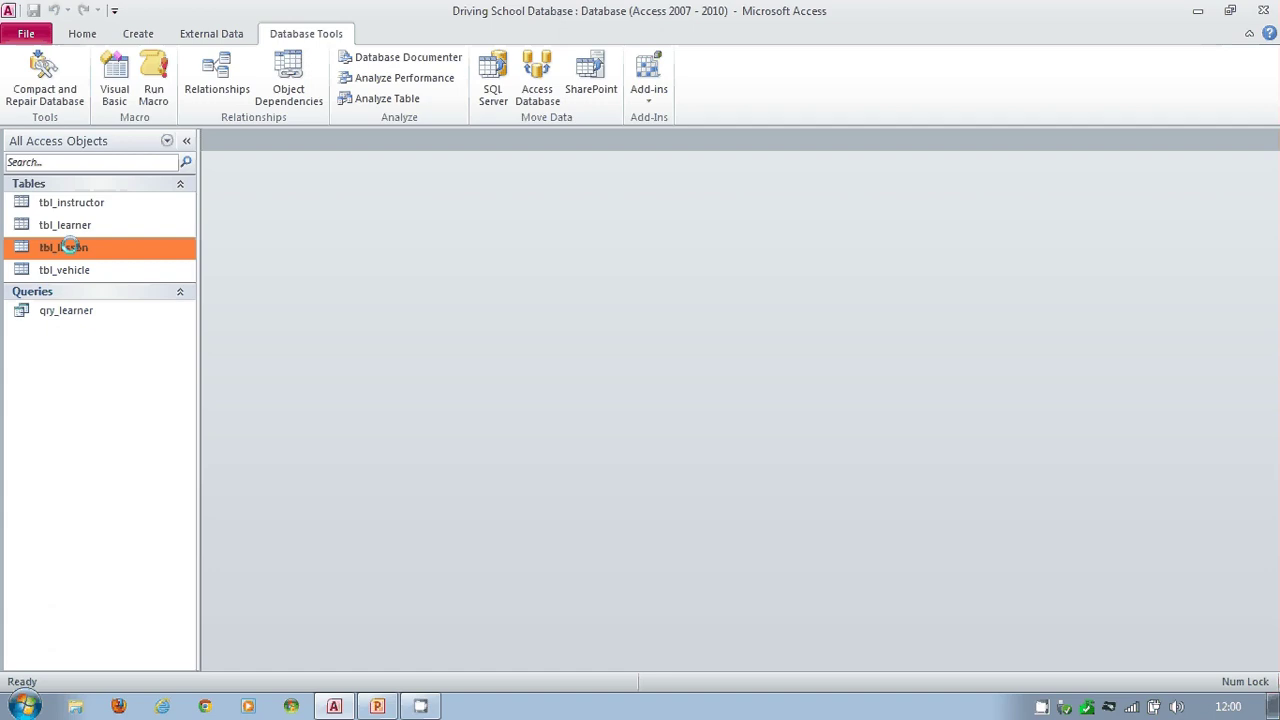
Step: Open the design of tbl_lesson and start a Lookup Wizard on its instructor field that takes values from tbl_instructor
right_click(69, 246)
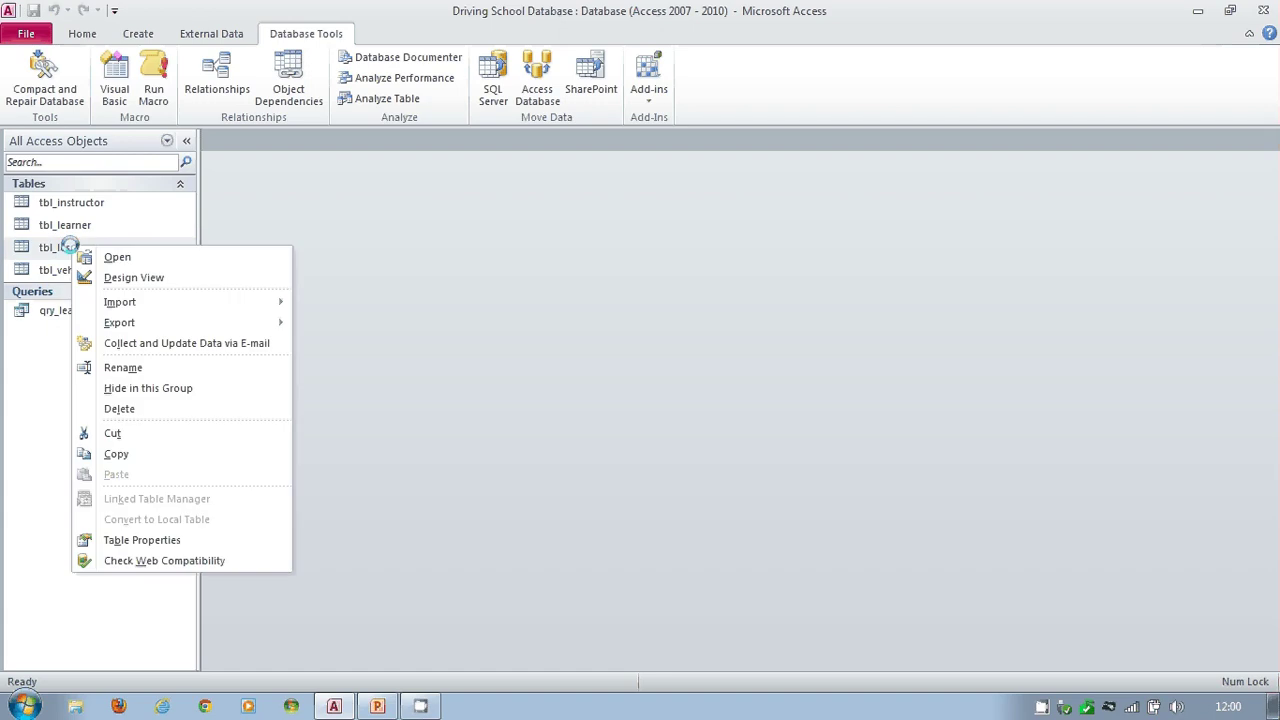
left_click(118, 276)
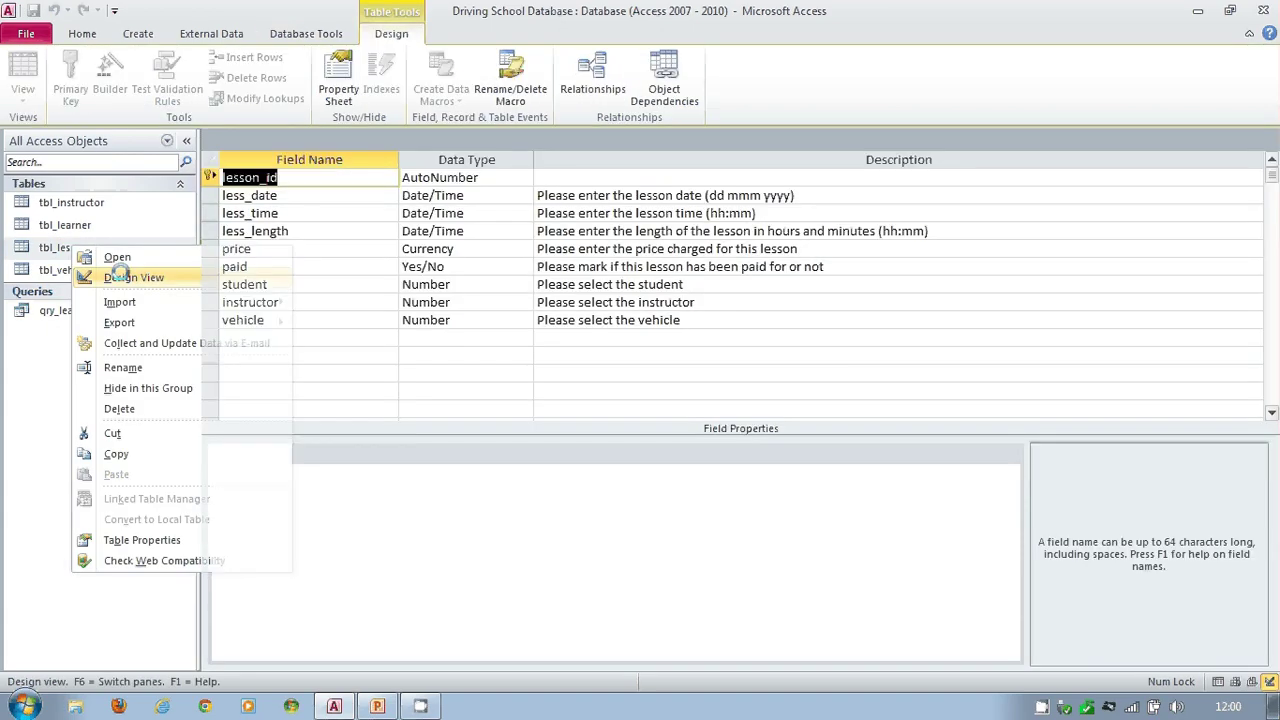
left_click(520, 302)
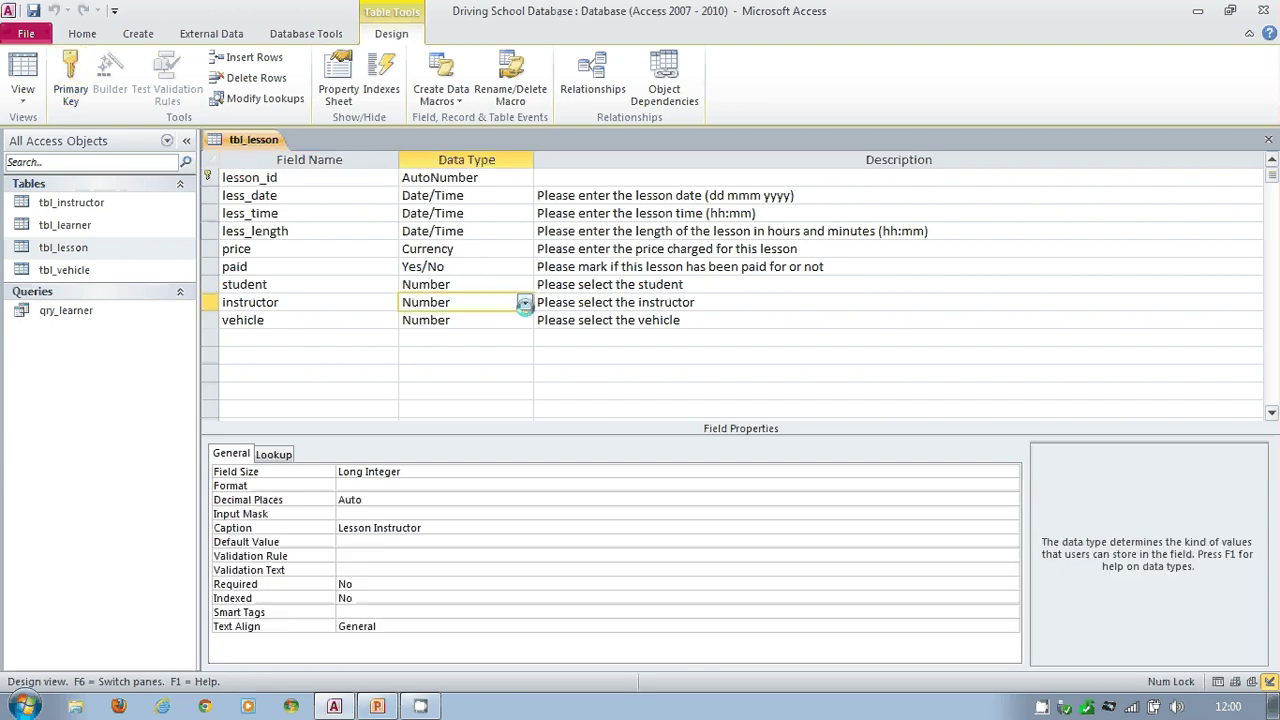
left_click(524, 303)
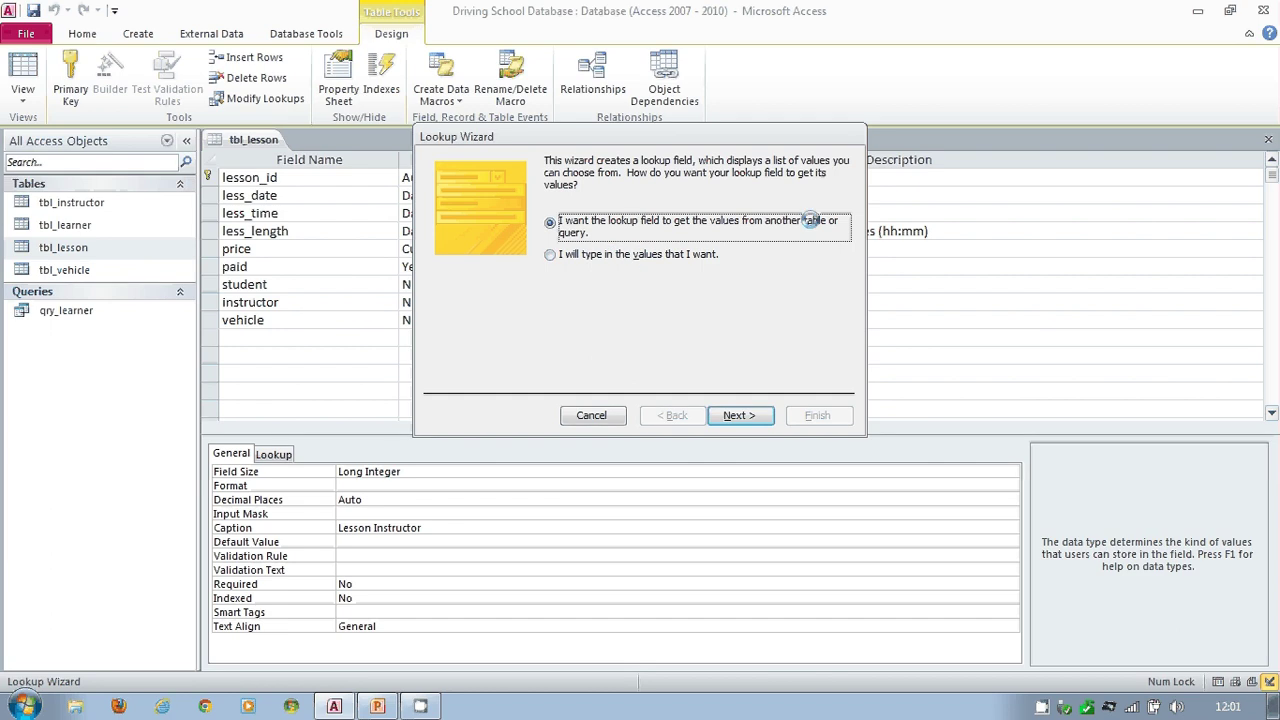
left_click(762, 418)
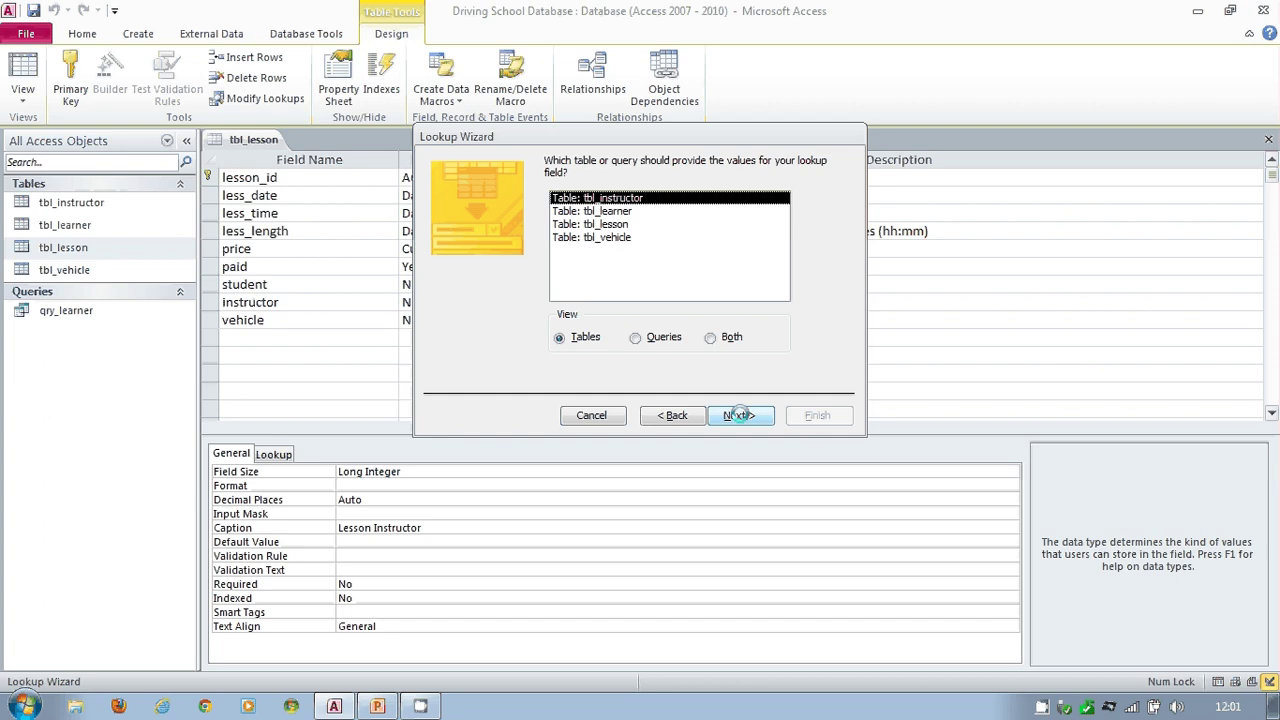
left_click(740, 415)
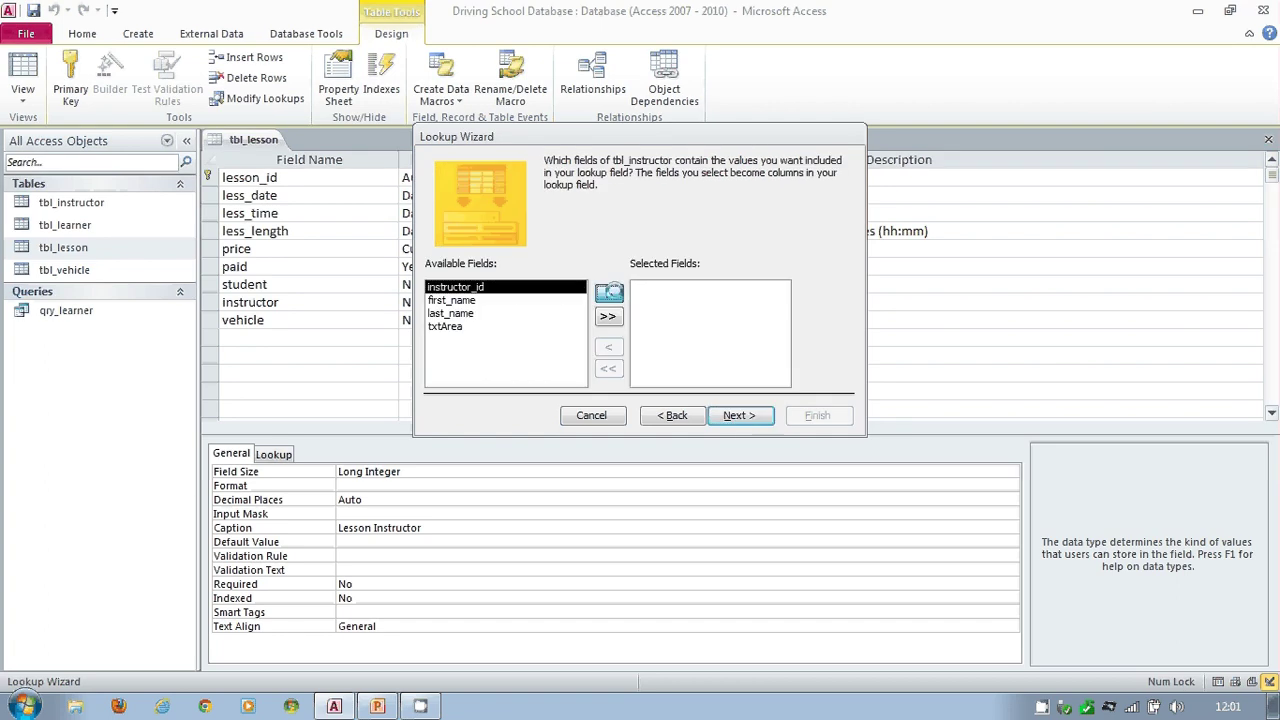
Step: Include all tbl_instructor fields in the lookup: instructor_id, first_name, last_name and txtArea
left_click(609, 292)
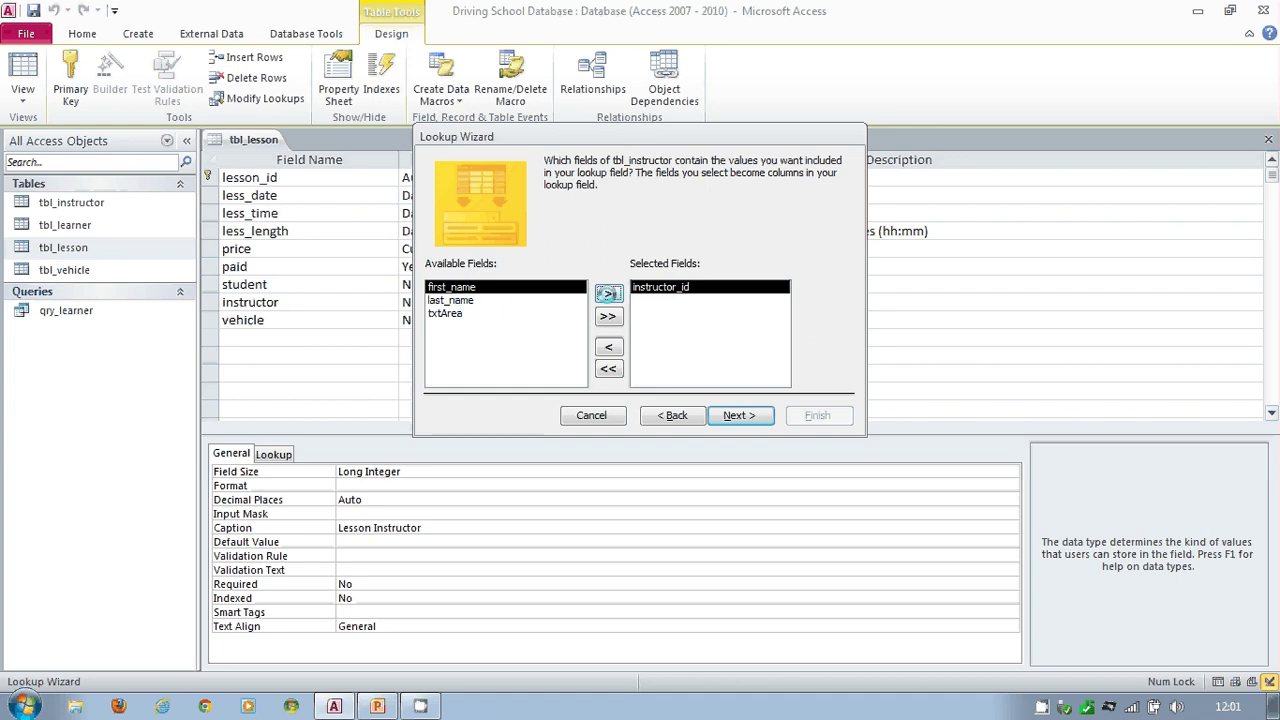
left_click(608, 293)
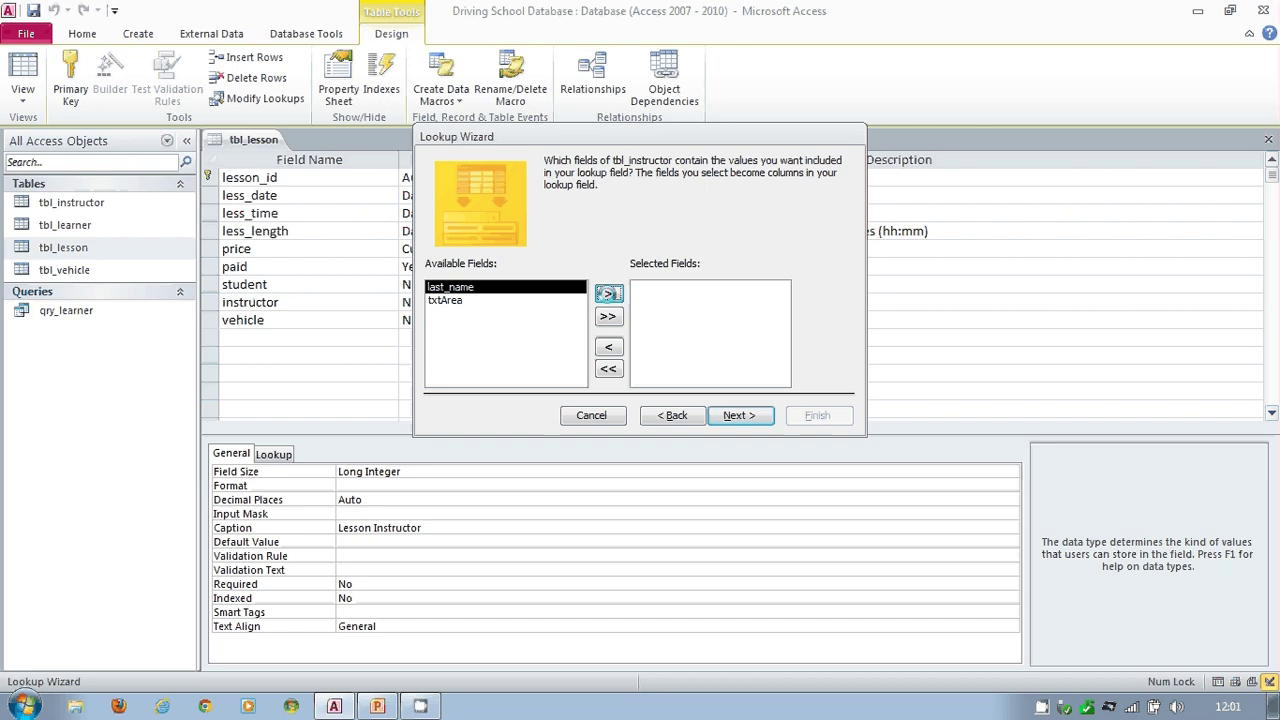
left_click(608, 293)
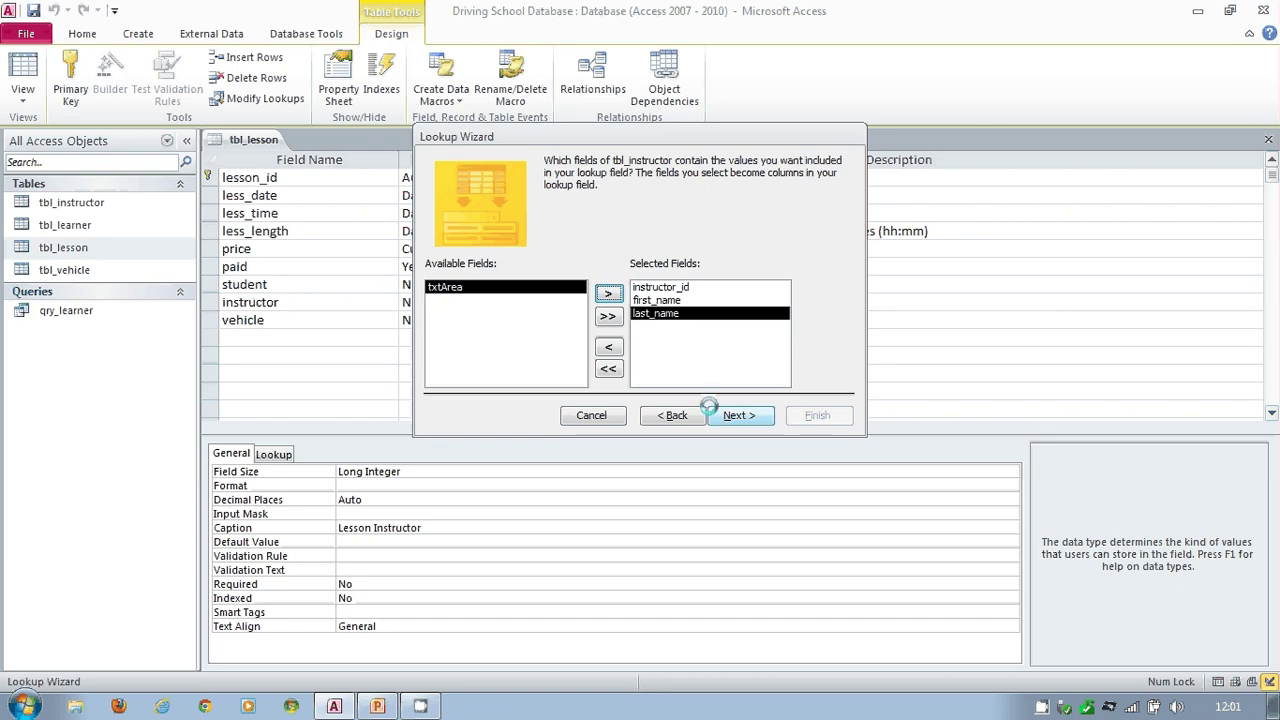
left_click(609, 292)
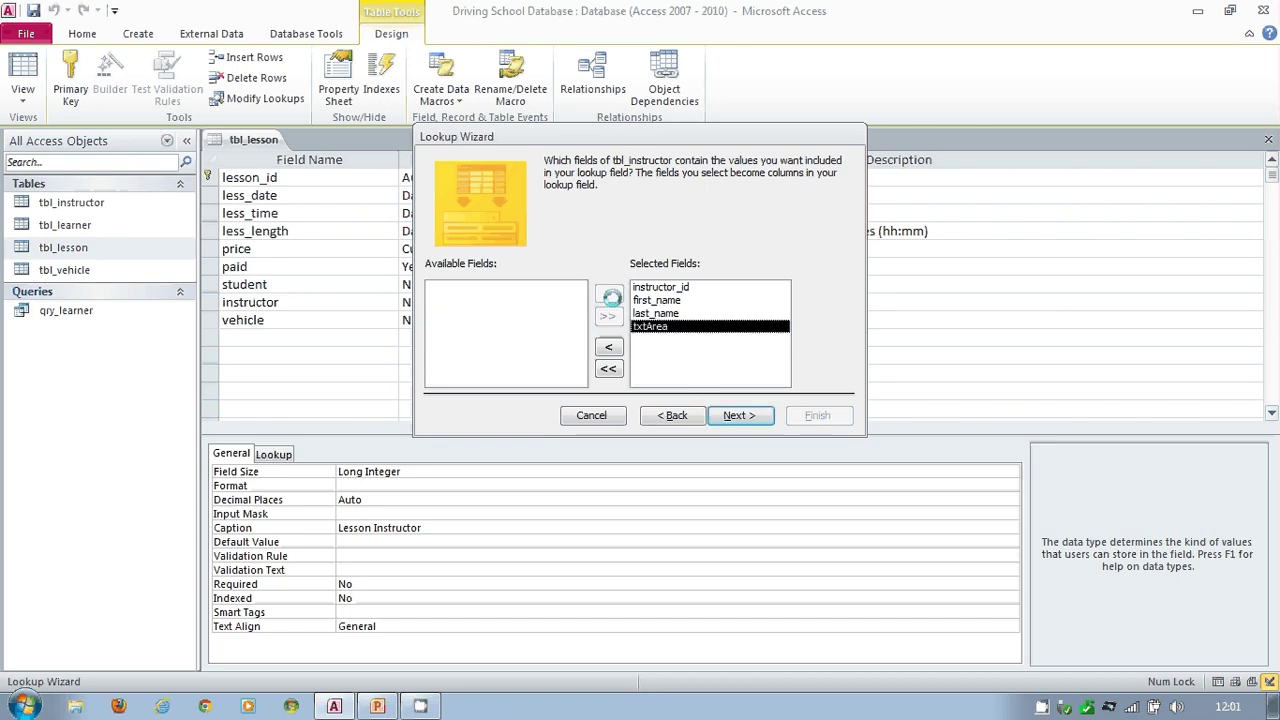
left_click(608, 368)
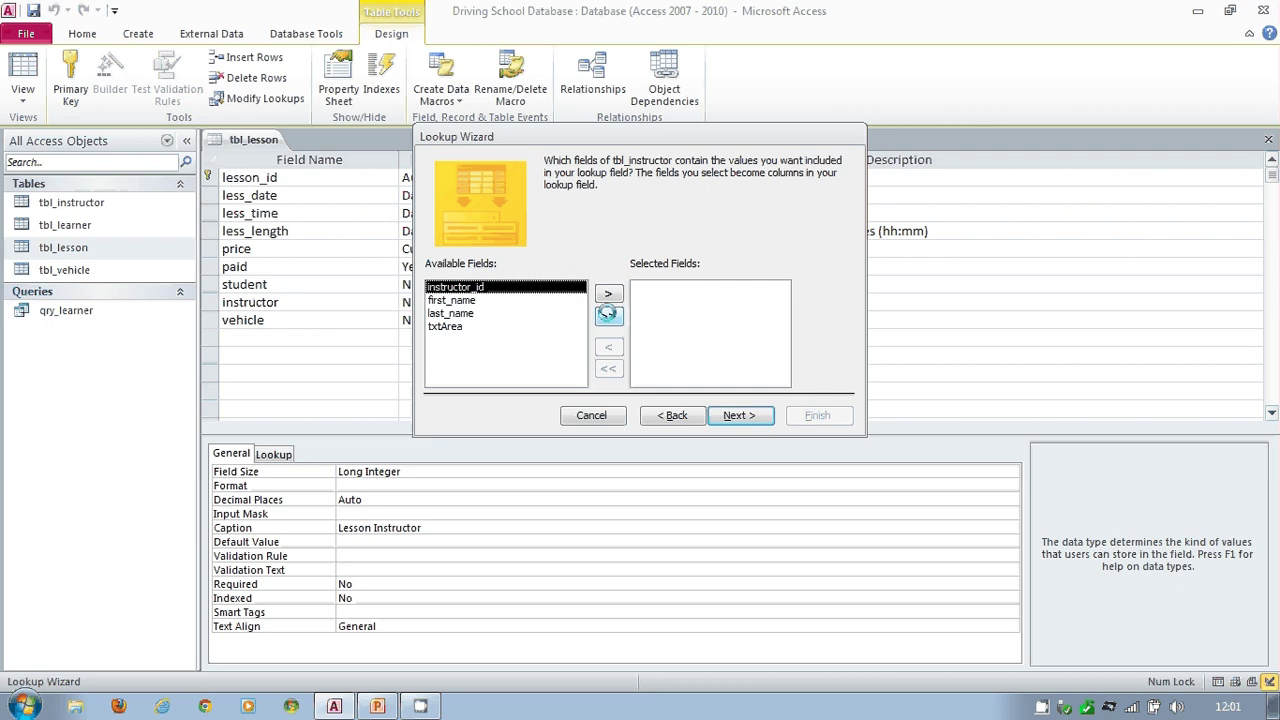
left_click(607, 314)
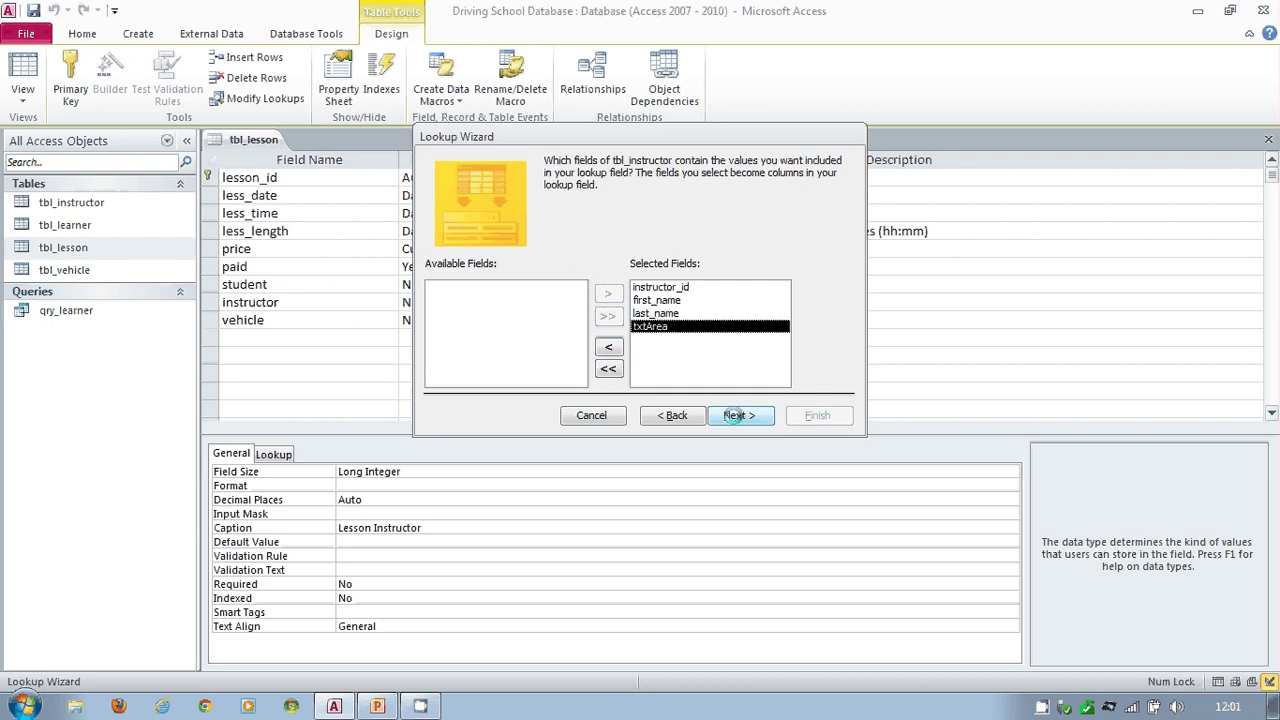
left_click(738, 415)
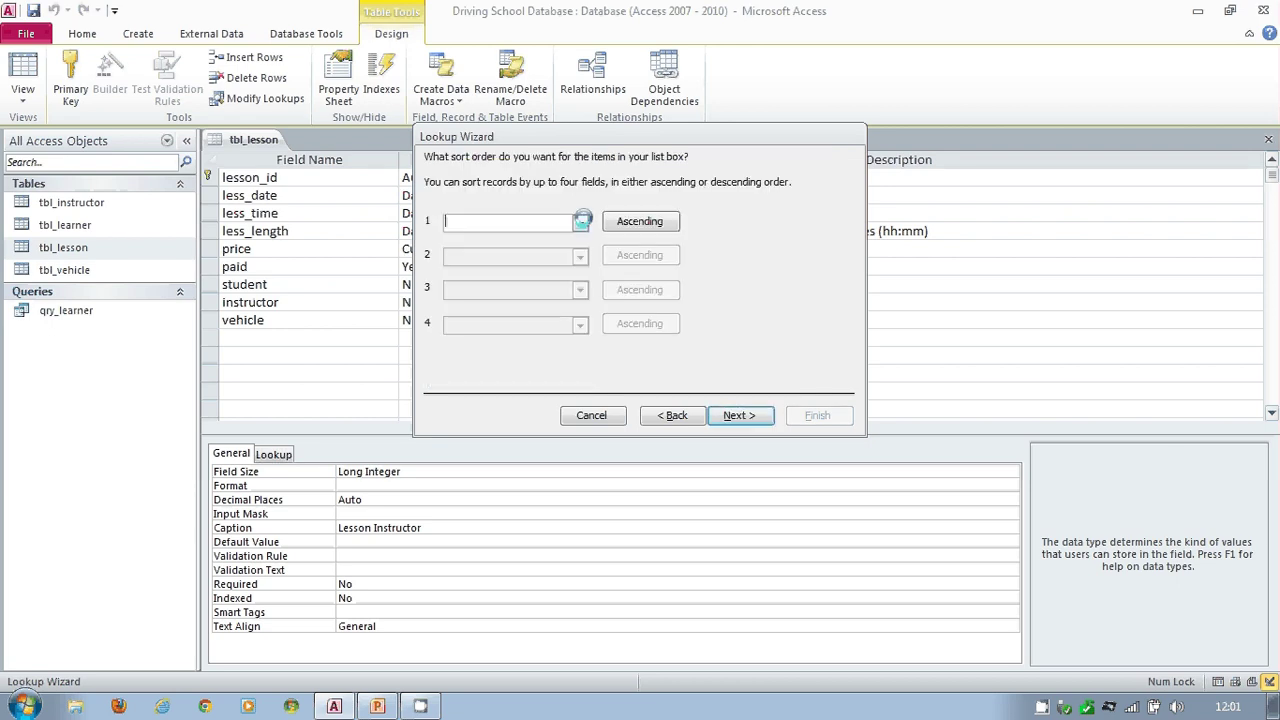
Step: Sort the lookup list ascending by last_name and, as the second level, by first_name
left_click(580, 221)
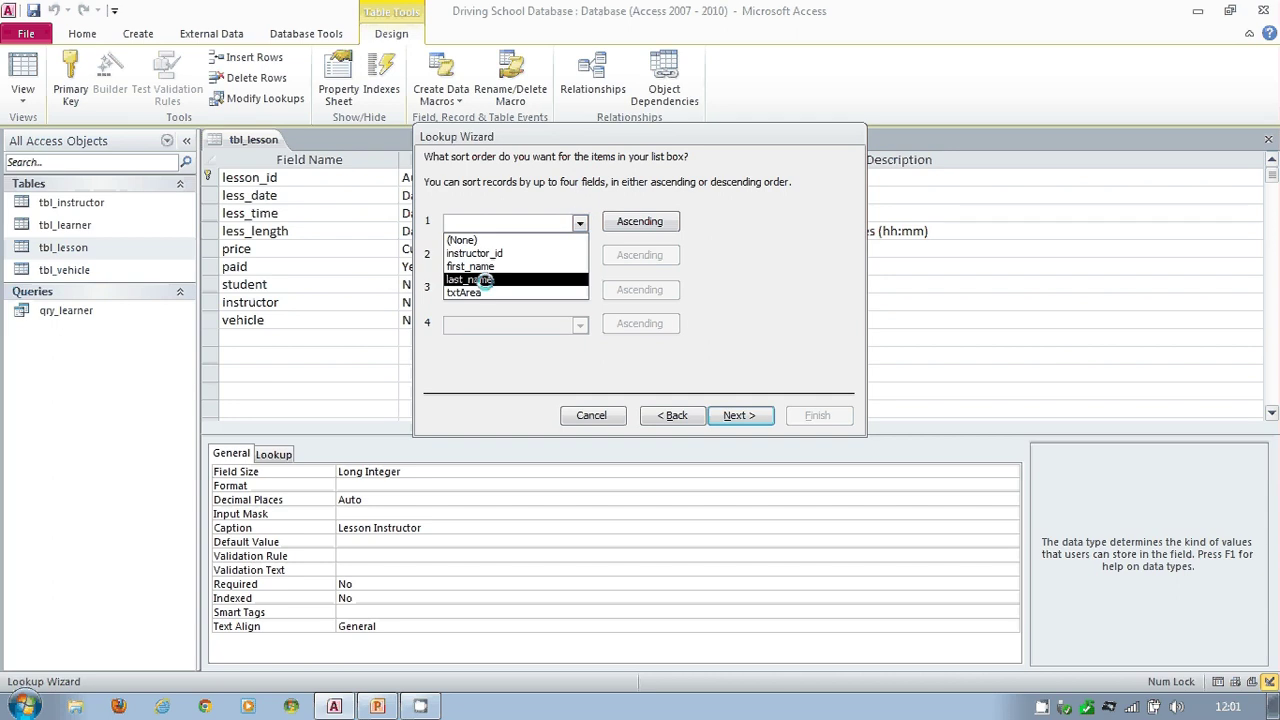
left_click(482, 280)
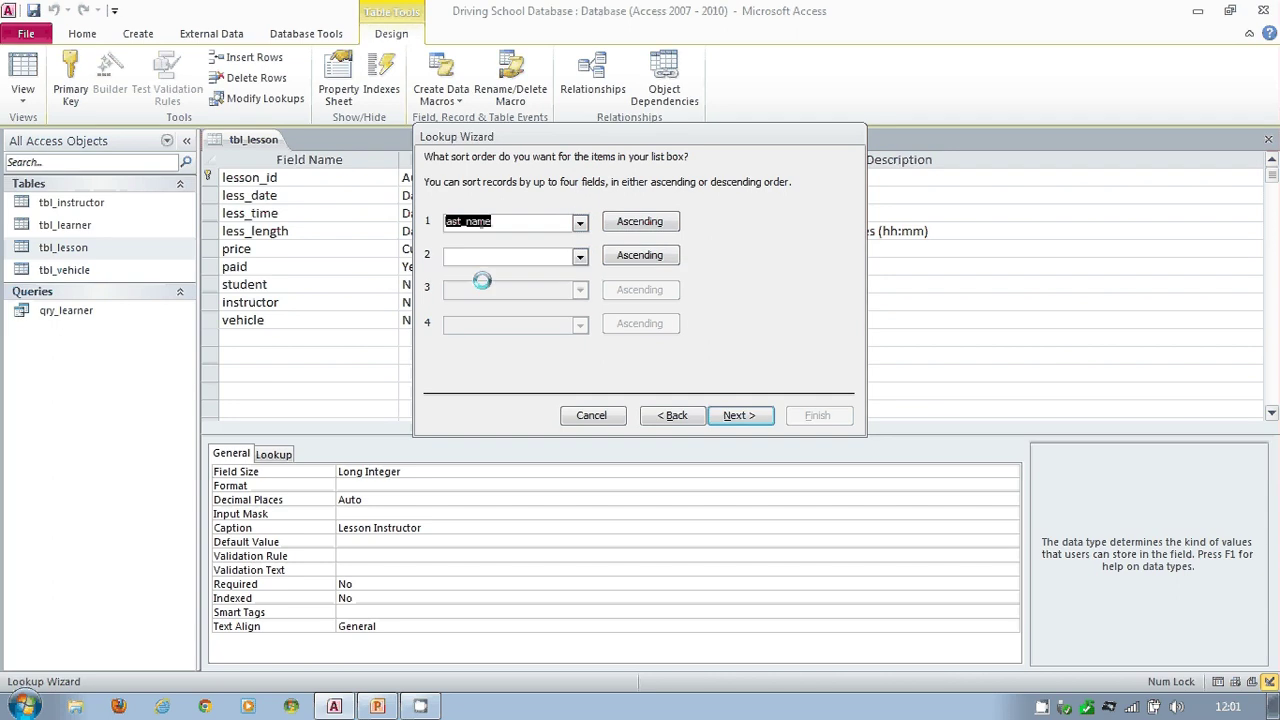
left_click(579, 256)
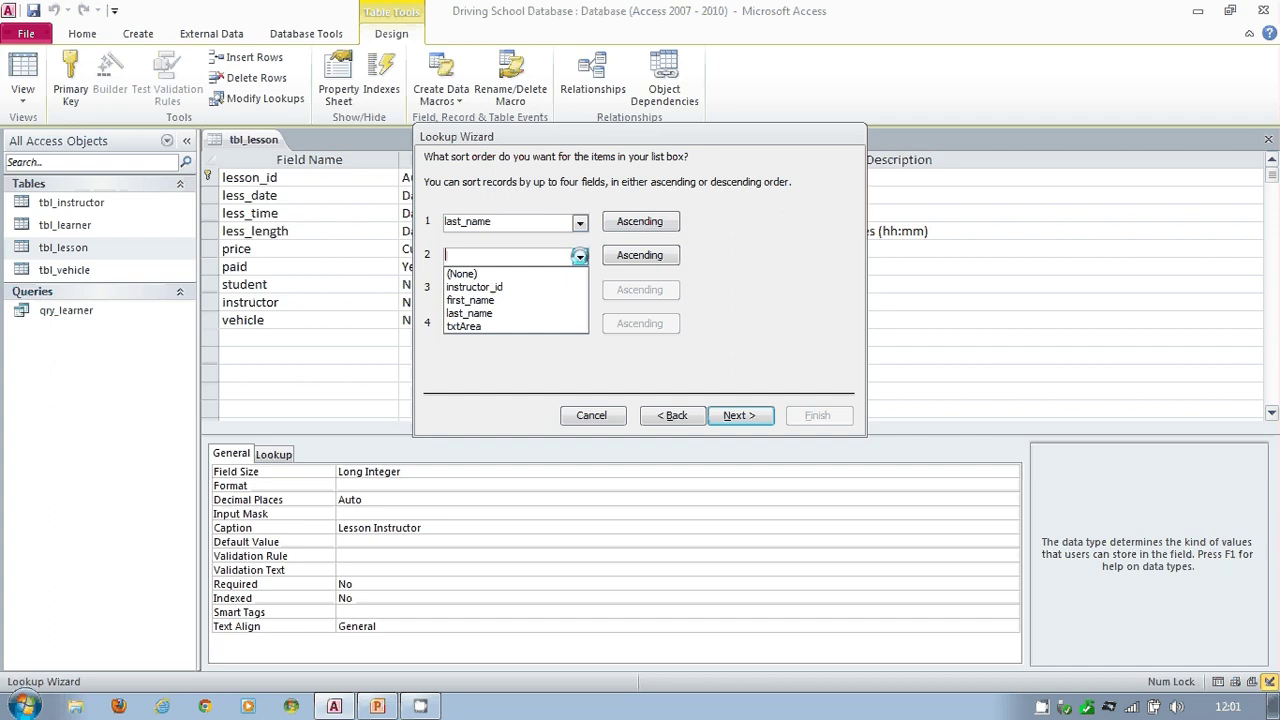
left_click(474, 300)
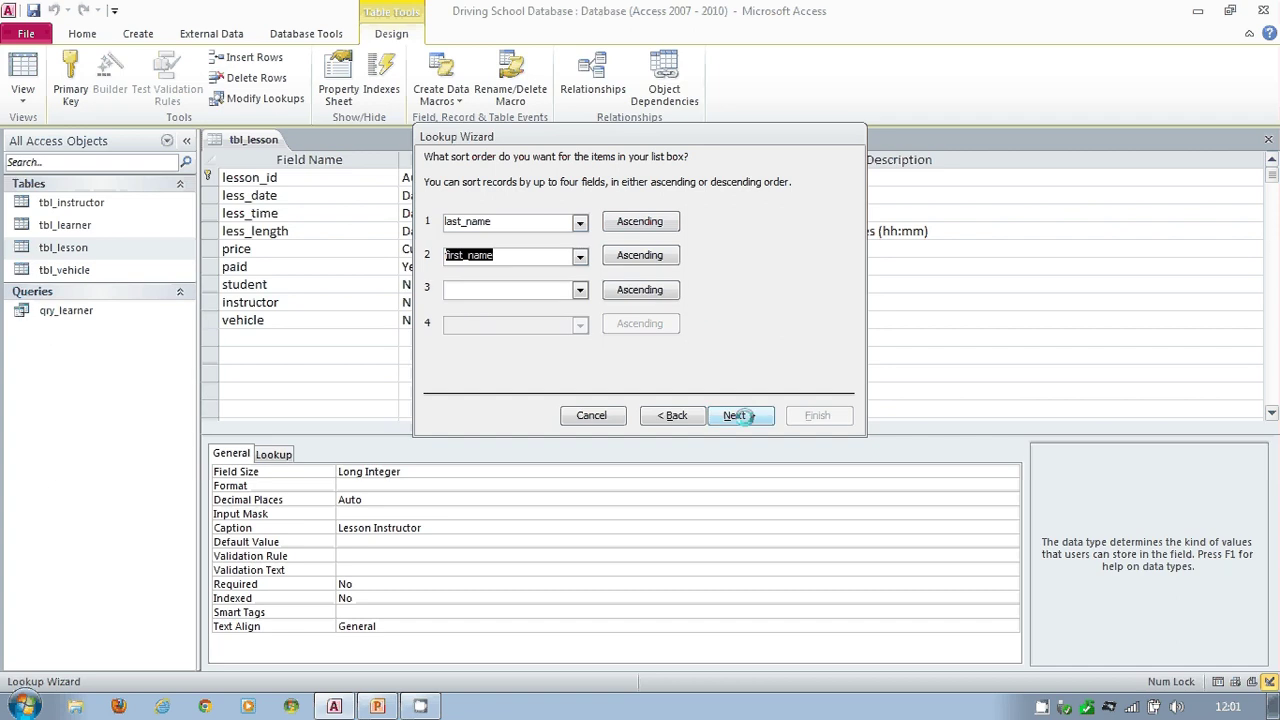
left_click(739, 416)
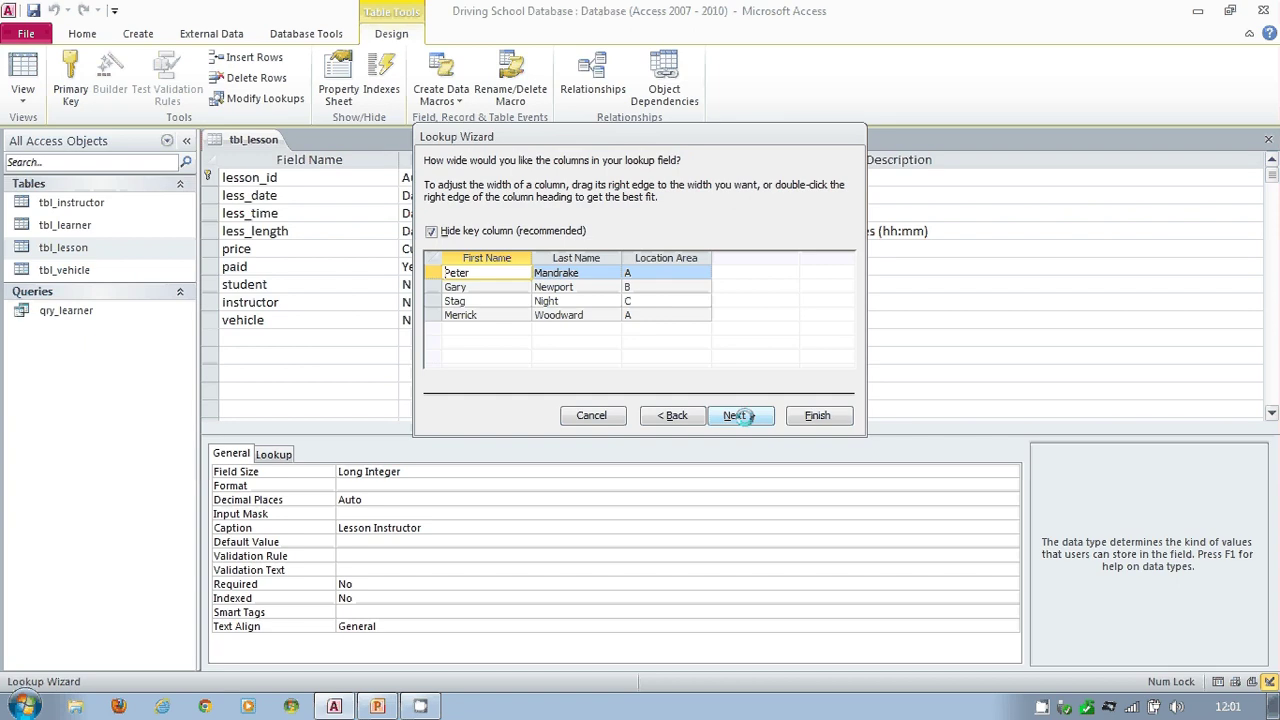
Step: Preview the lookup with its key column shown, hide the key column again and accept the column widths
left_click(428, 232)
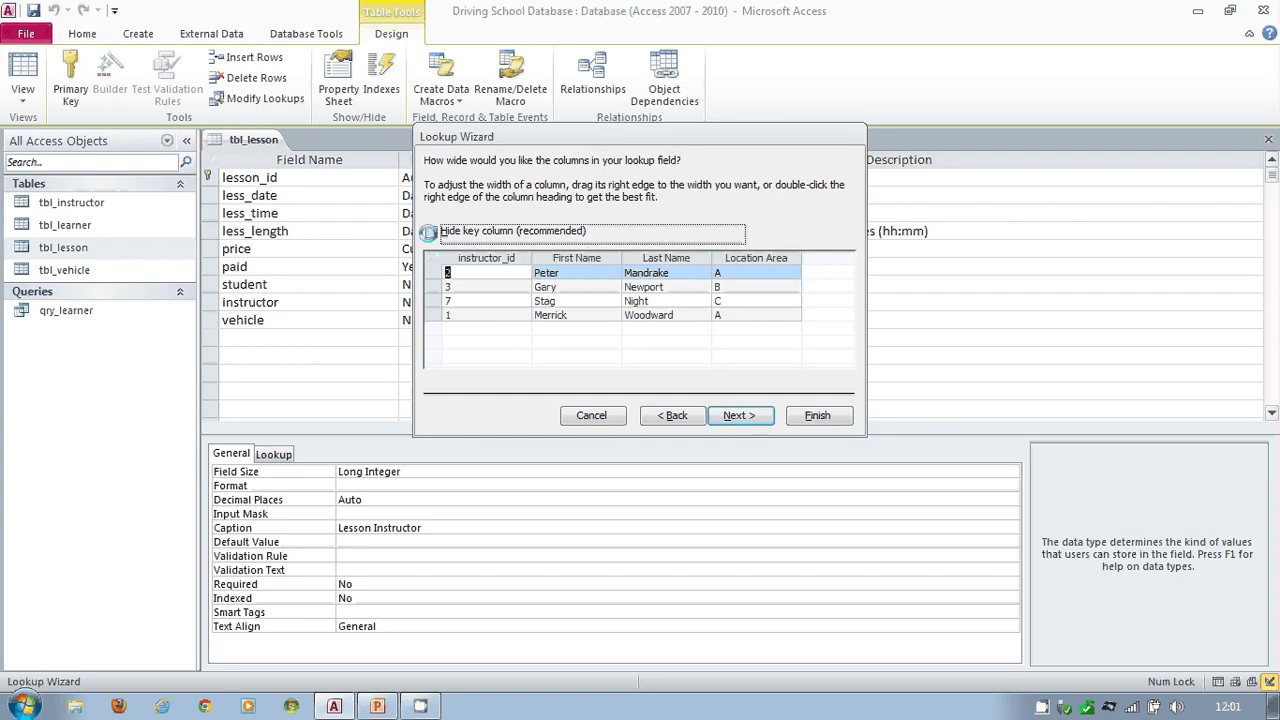
left_click(429, 232)
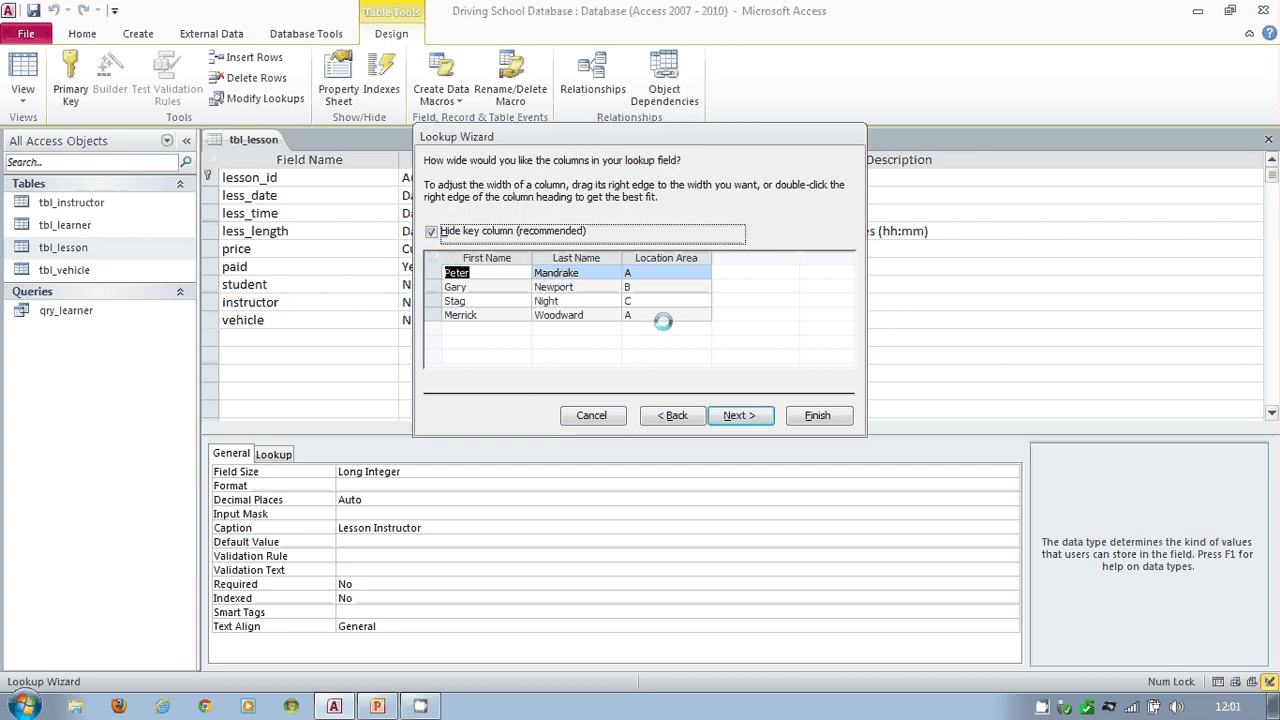
left_click(738, 415)
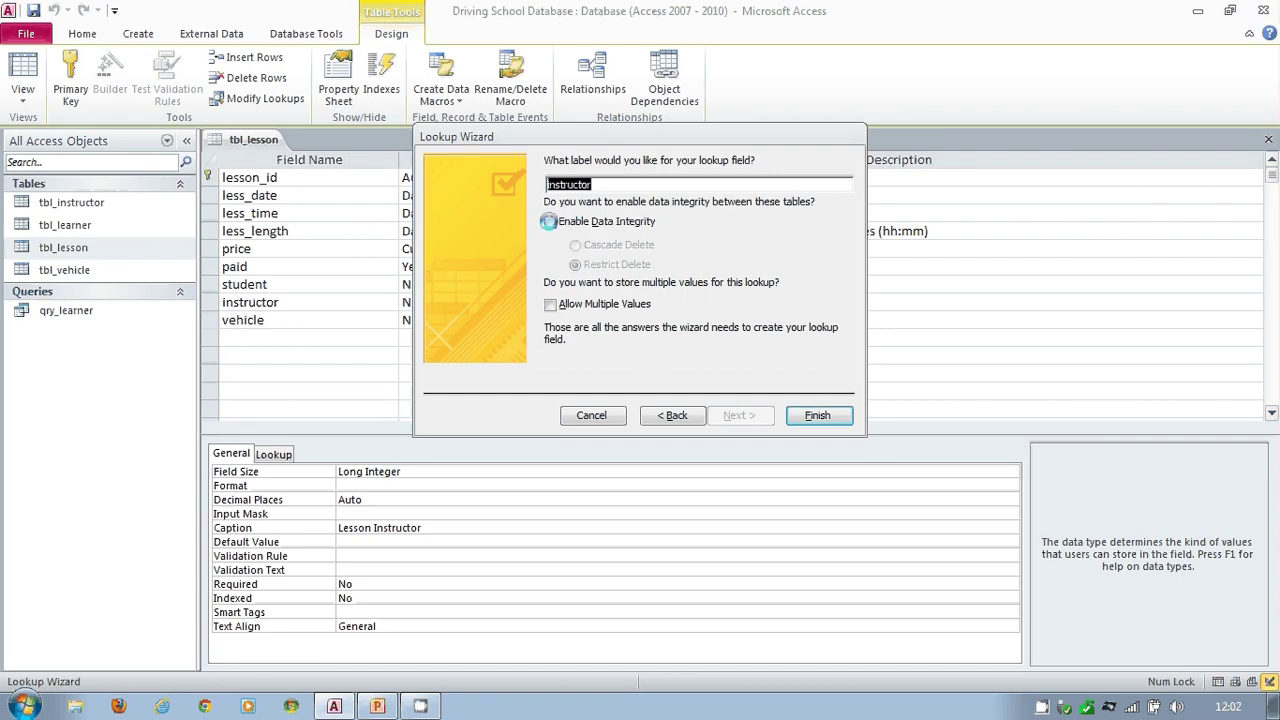
Step: Enable data integrity with Restrict Delete for the instructor lookup, finish the wizard and save the table
left_click(549, 221)
left_click(578, 247)
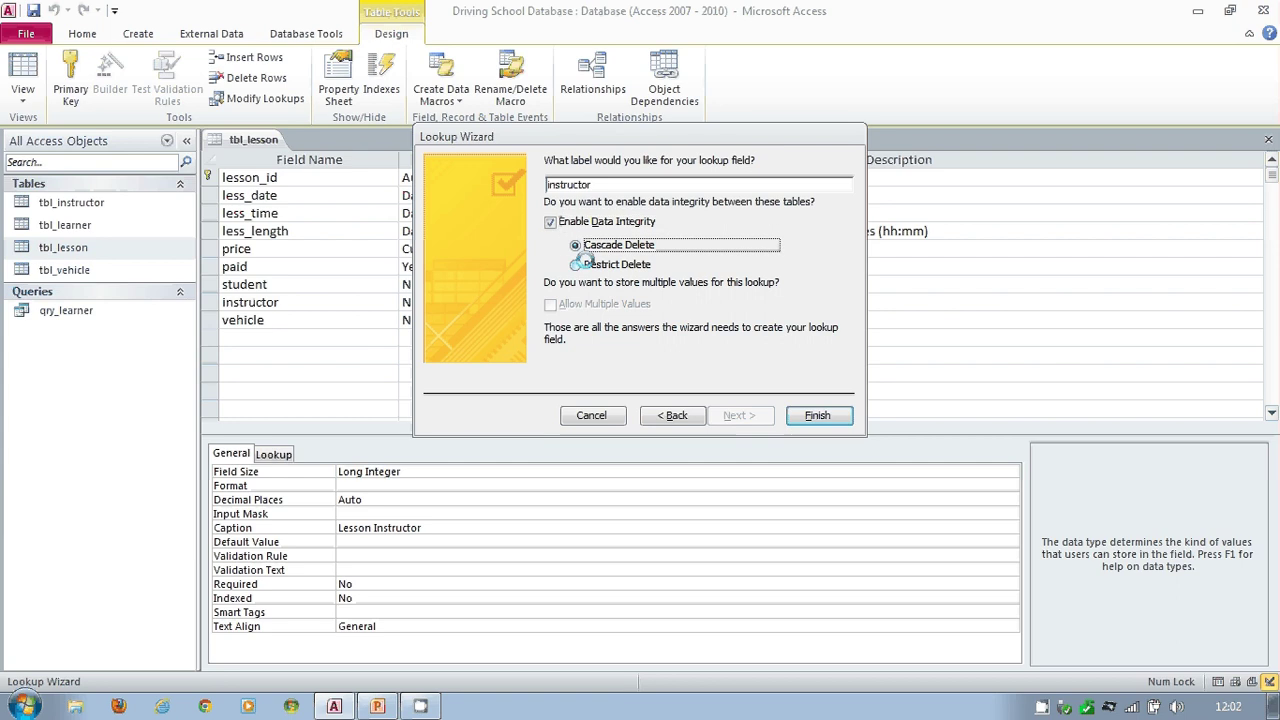
left_click(577, 265)
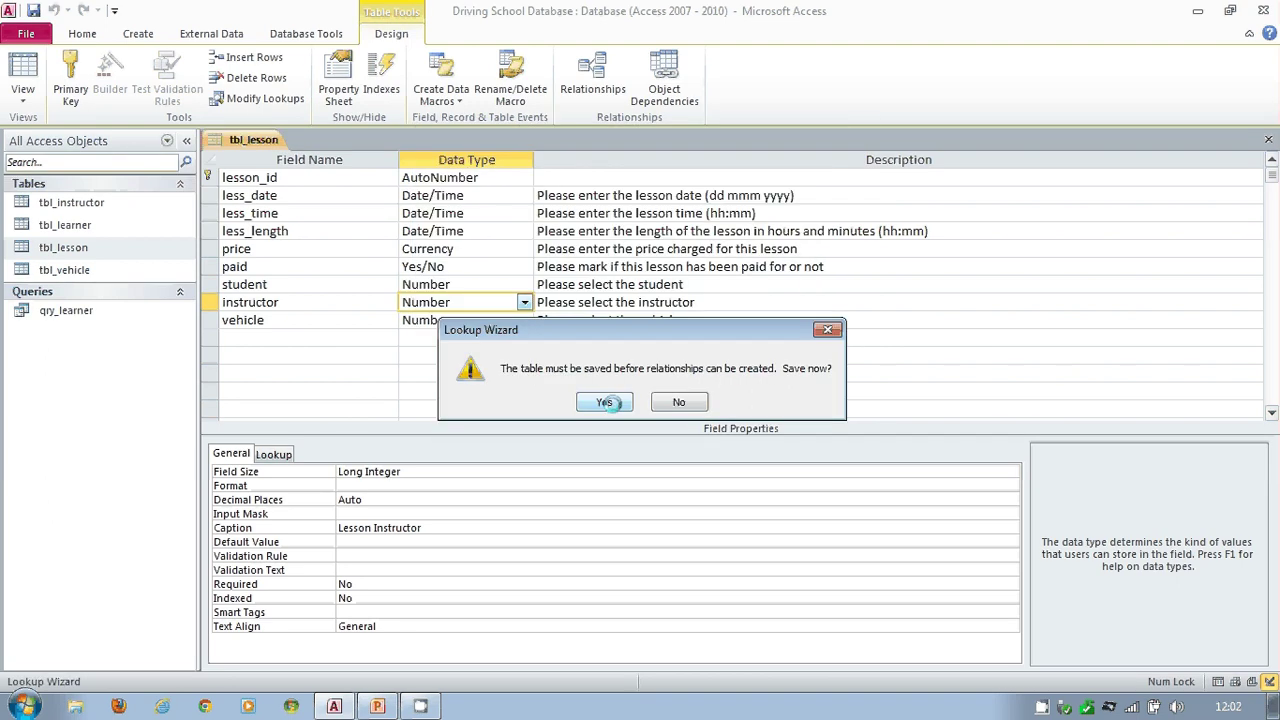
left_click(607, 402)
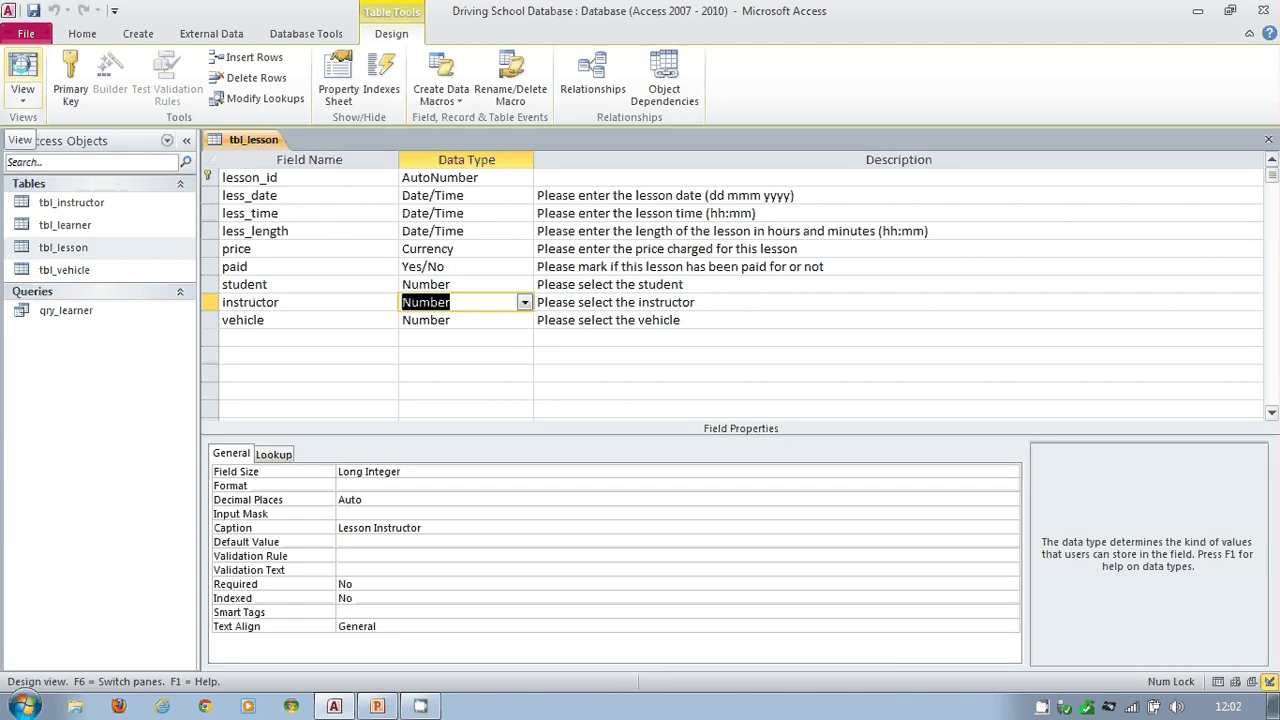
Step: Compare the lookup properties of the student field with those of the instructor field in tbl_lesson
left_click(22, 75)
left_click(402, 285)
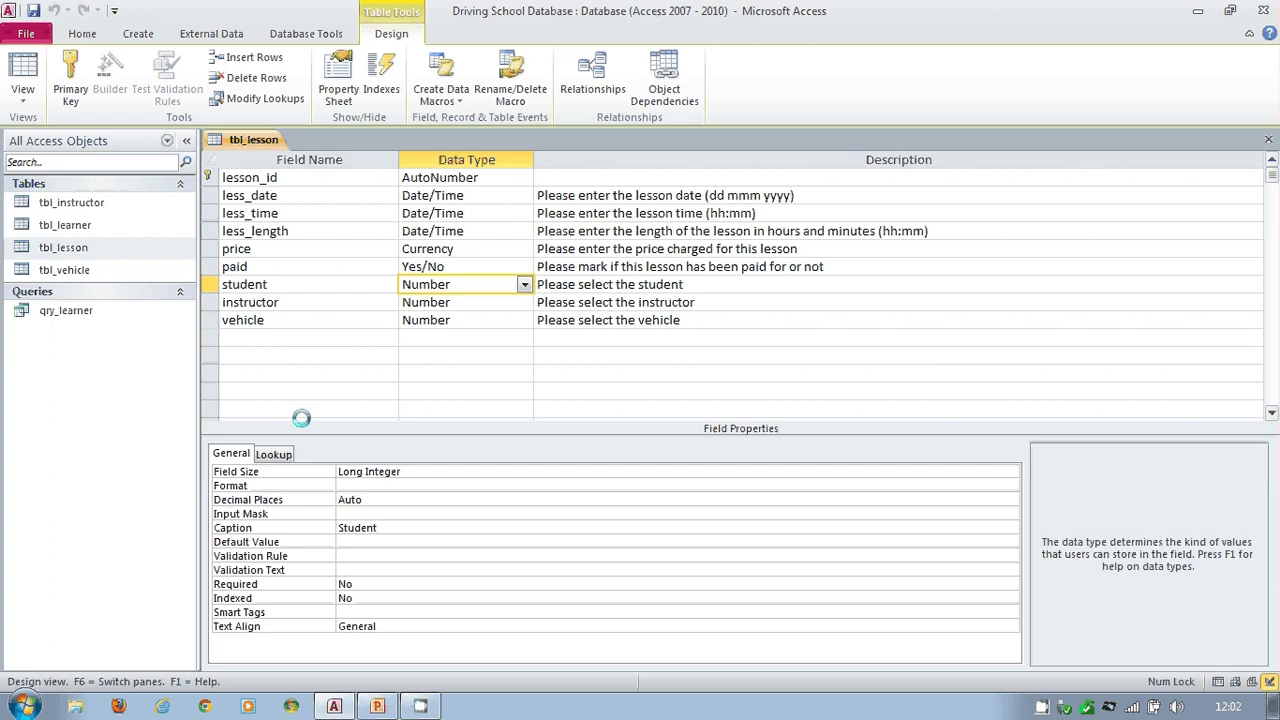
left_click(273, 453)
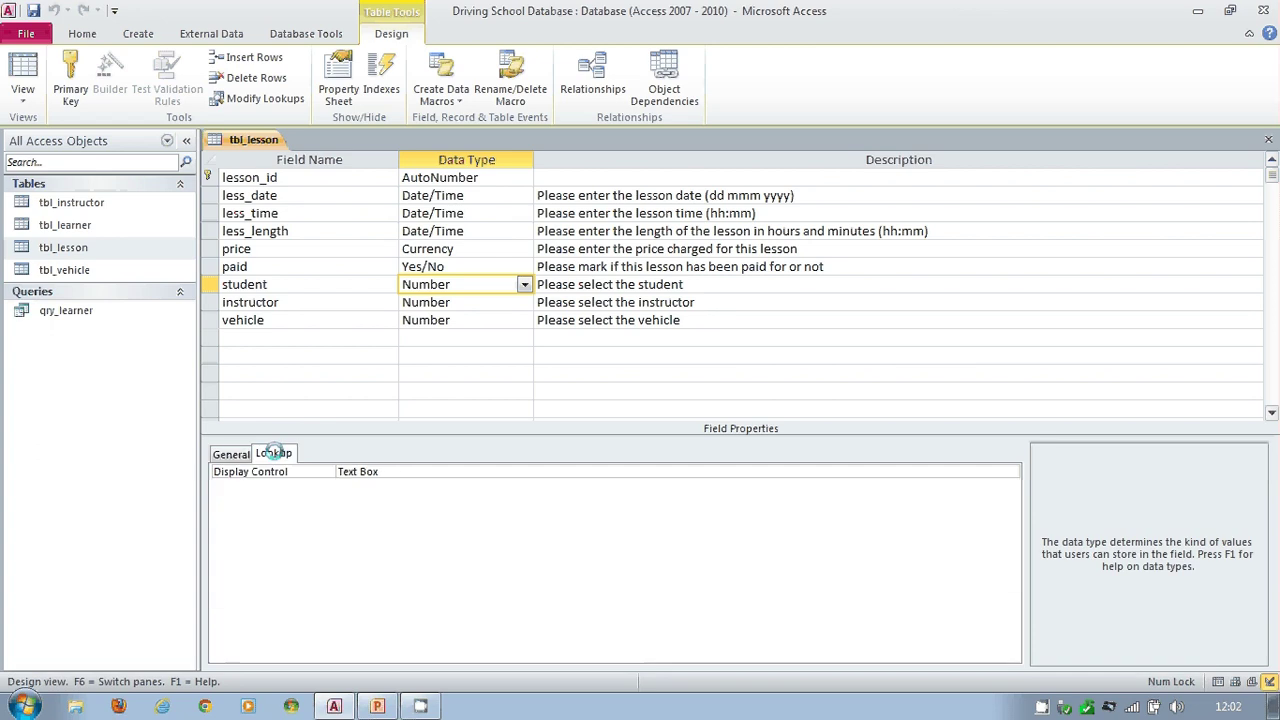
left_click(230, 454)
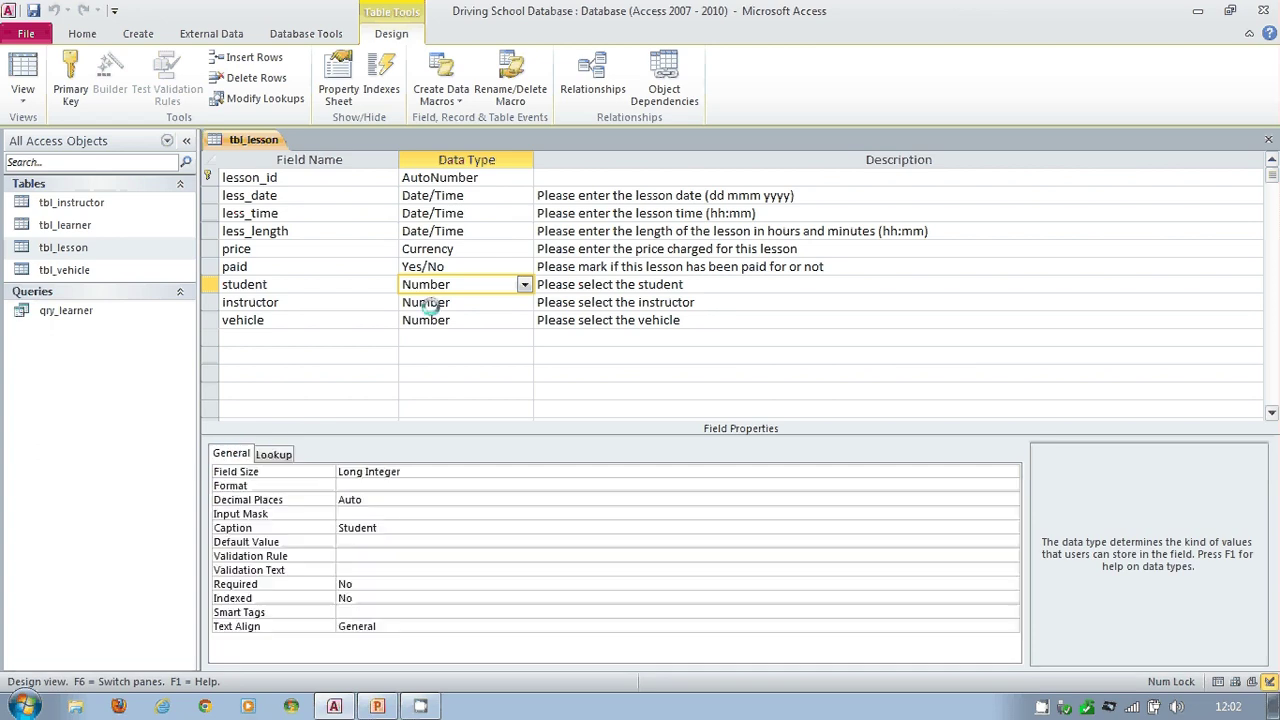
left_click(430, 305)
left_click(273, 453)
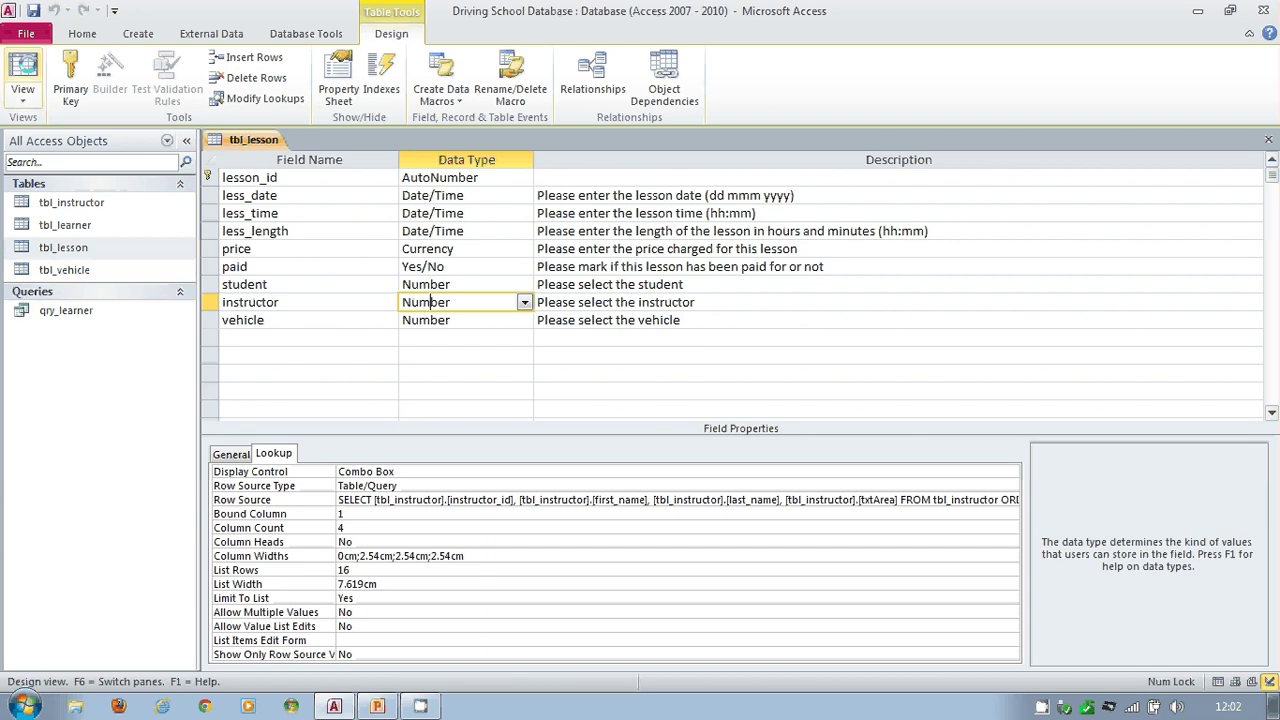
Step: Test the Lesson Instructor list by choosing the first instructor in a new record, discard the record and return to Design View
left_click(22, 75)
left_click(834, 177)
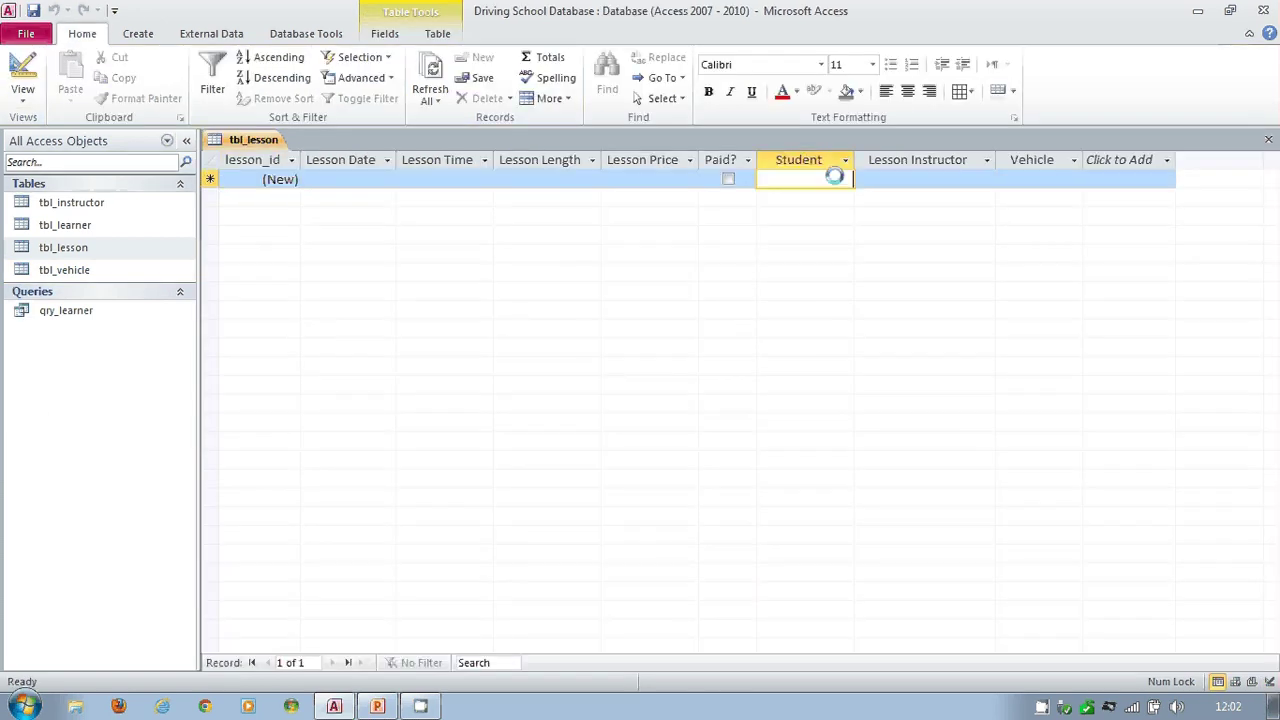
left_click(949, 180)
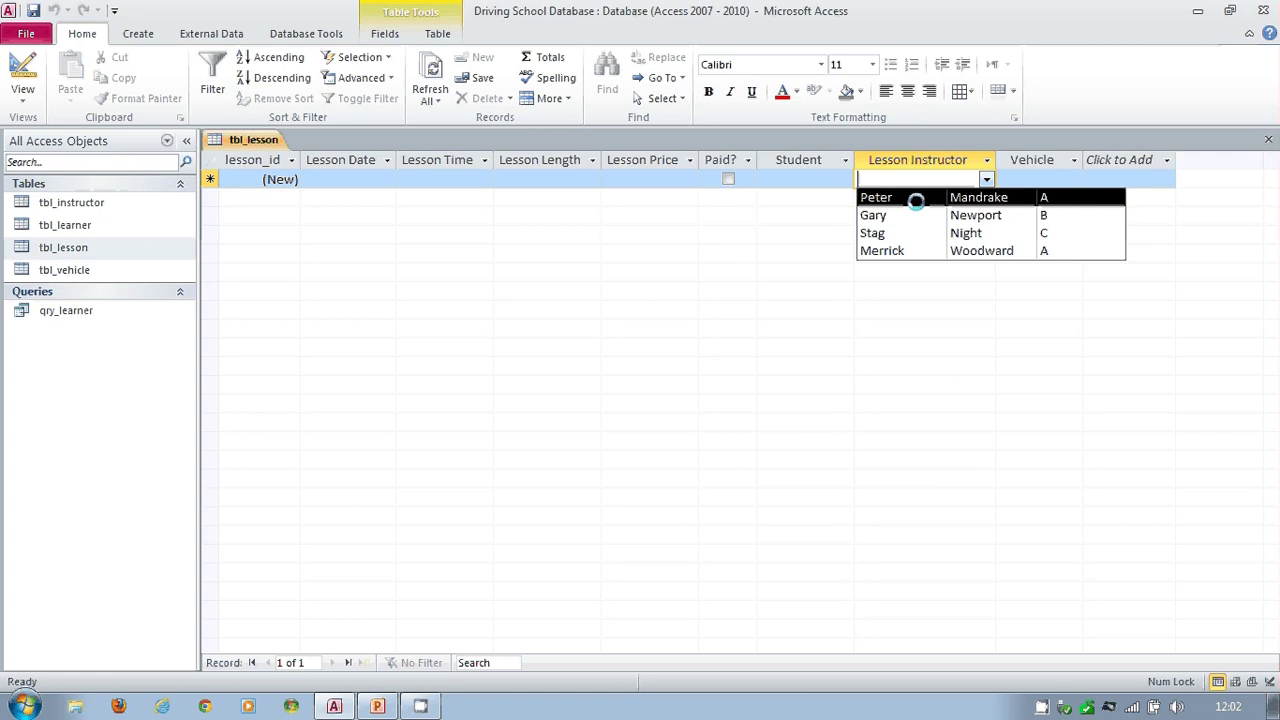
left_click(916, 201)
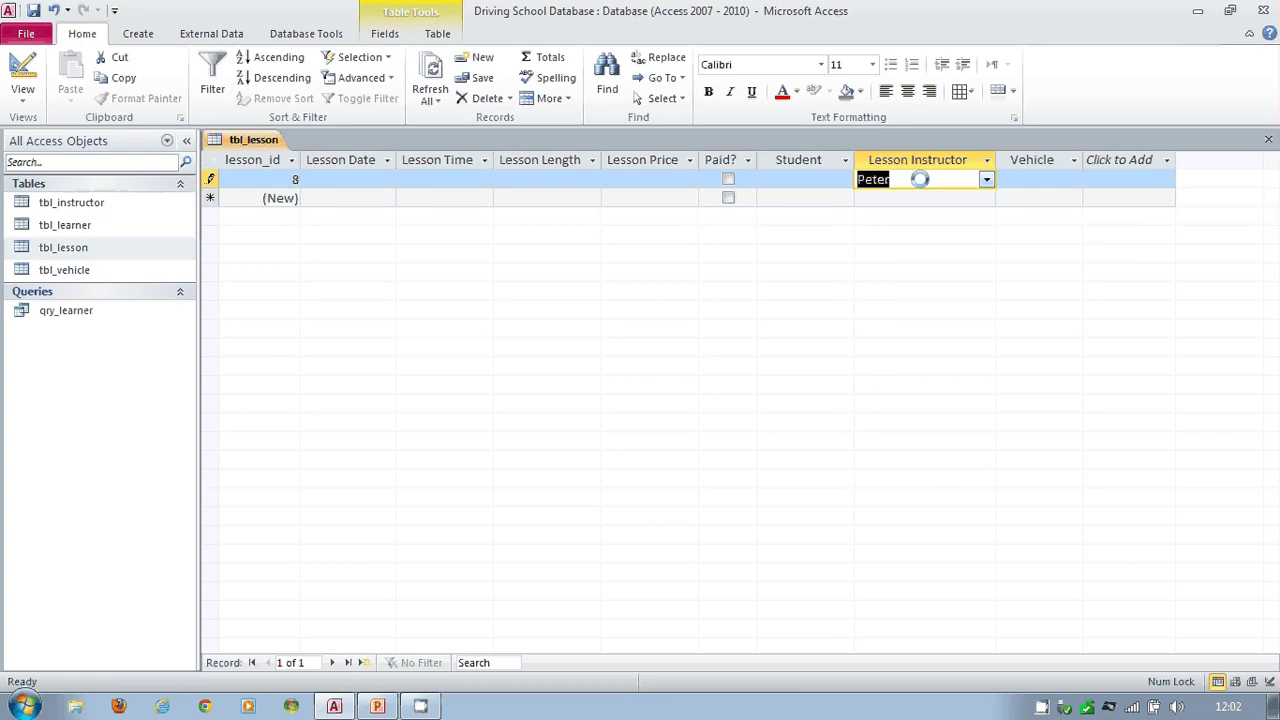
left_click(985, 180)
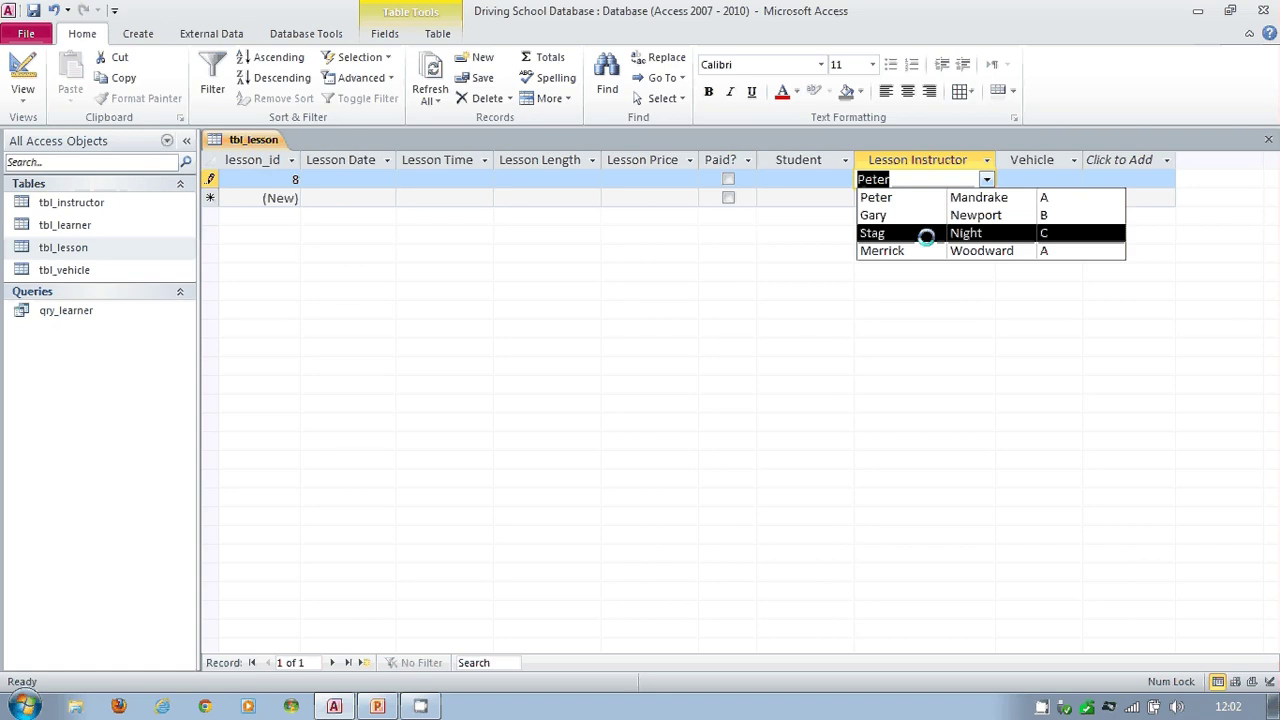
left_click(895, 199)
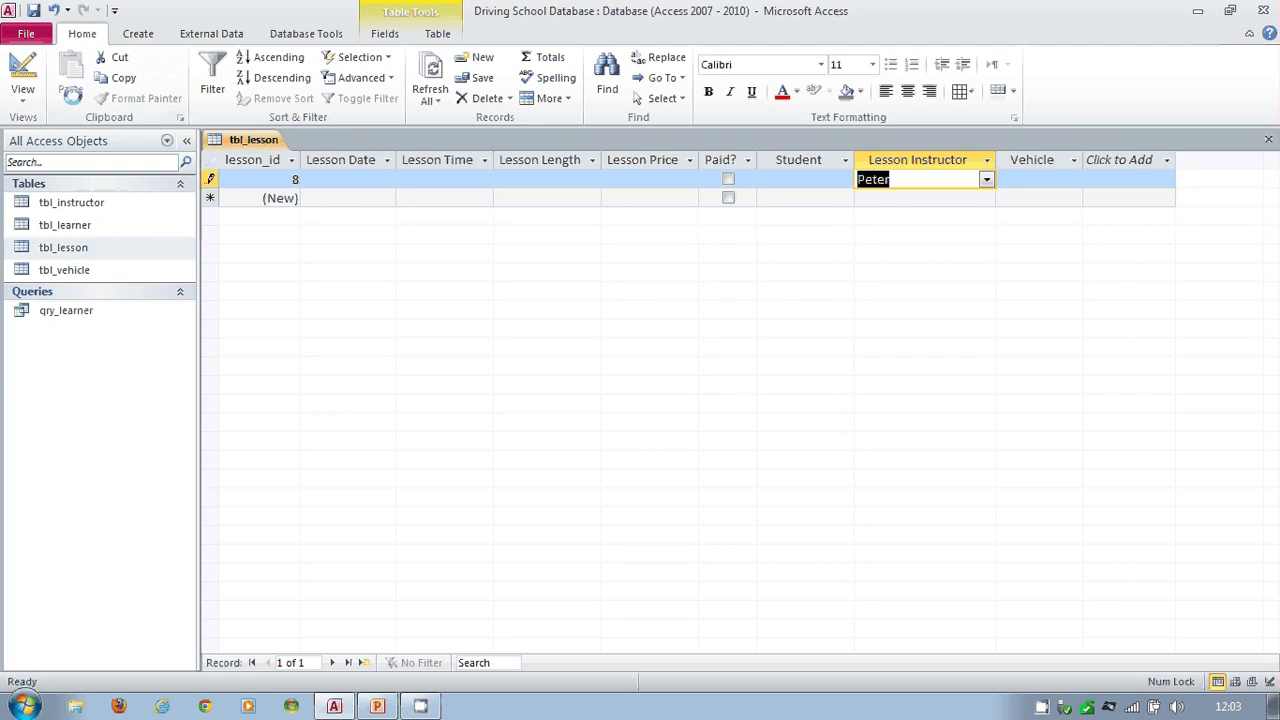
key("Escape")
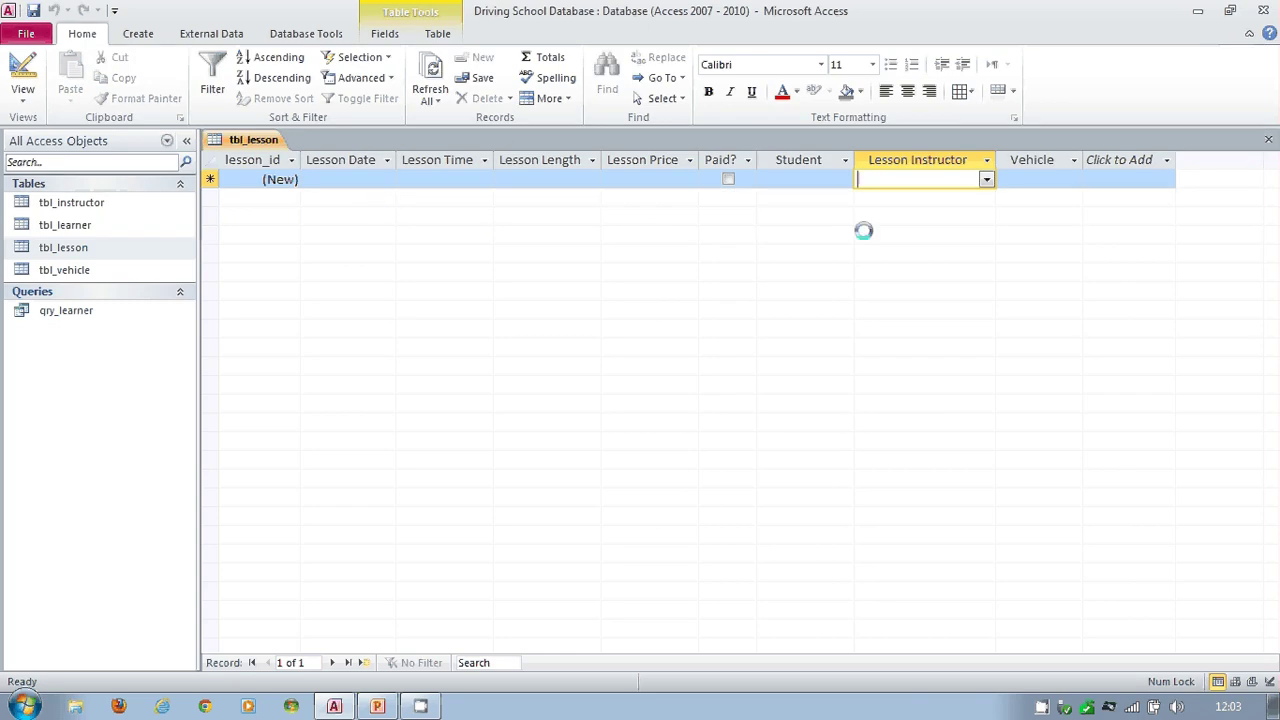
left_click(22, 70)
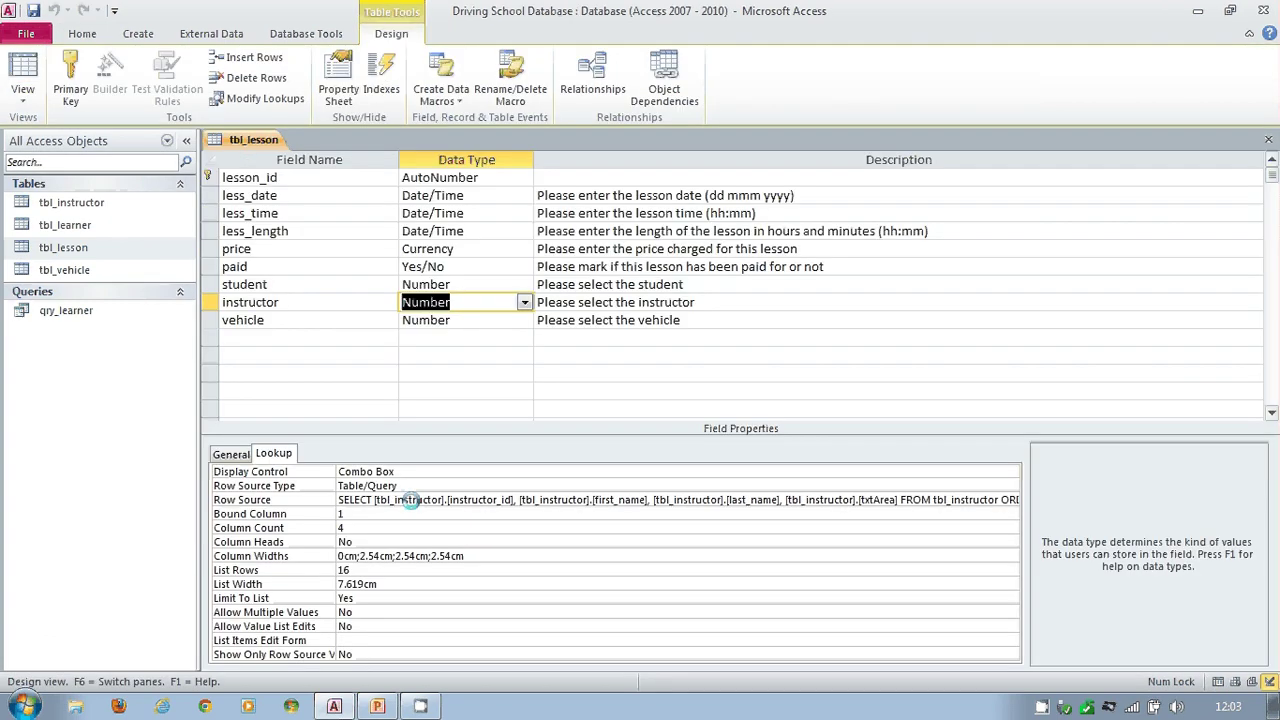
Step: Zoom into the instructor field's Row Source and remove the square brackets around tbl_instructor and instructor_id in the first selected column
left_click(273, 453)
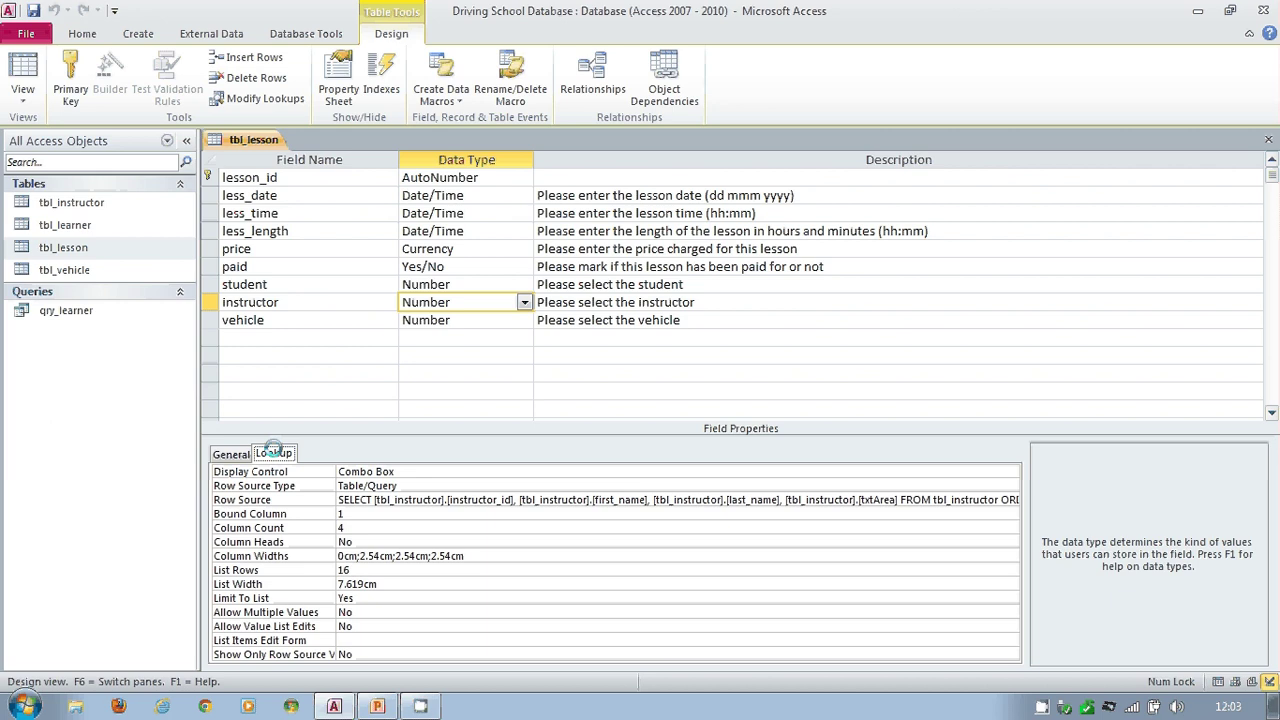
left_click(449, 498)
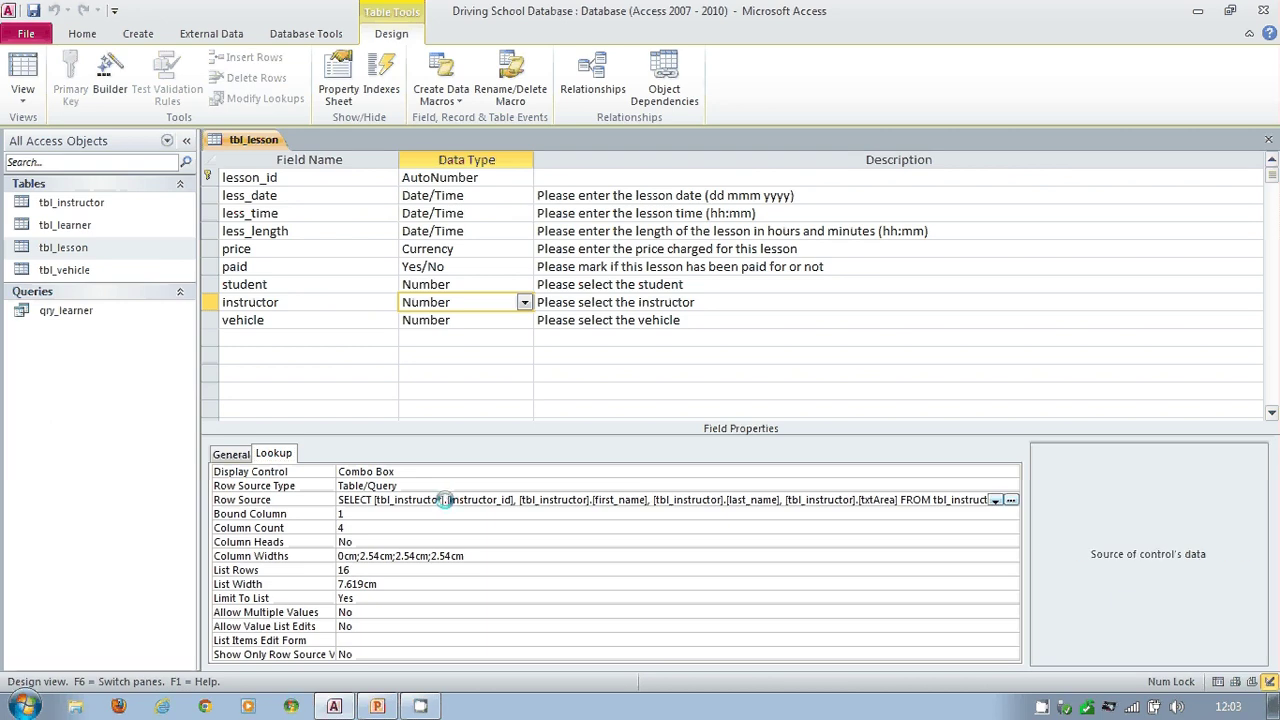
right_click(443, 500)
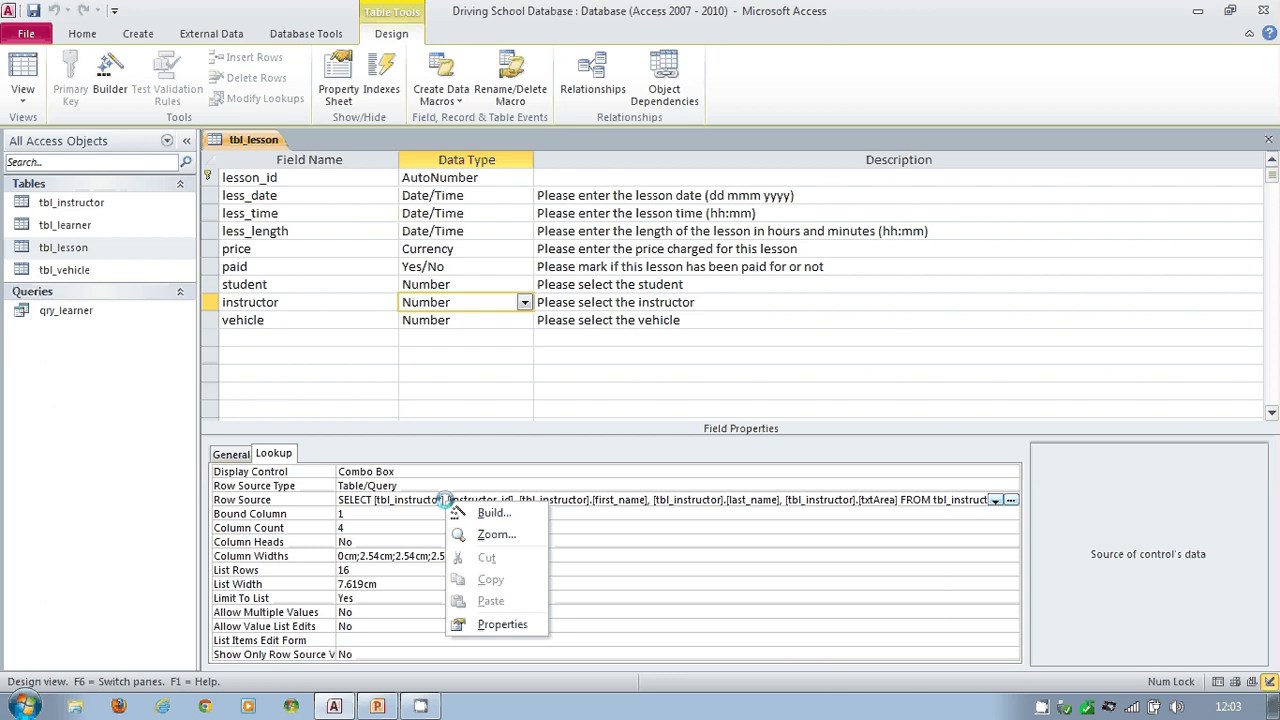
left_click(492, 535)
left_click(489, 298)
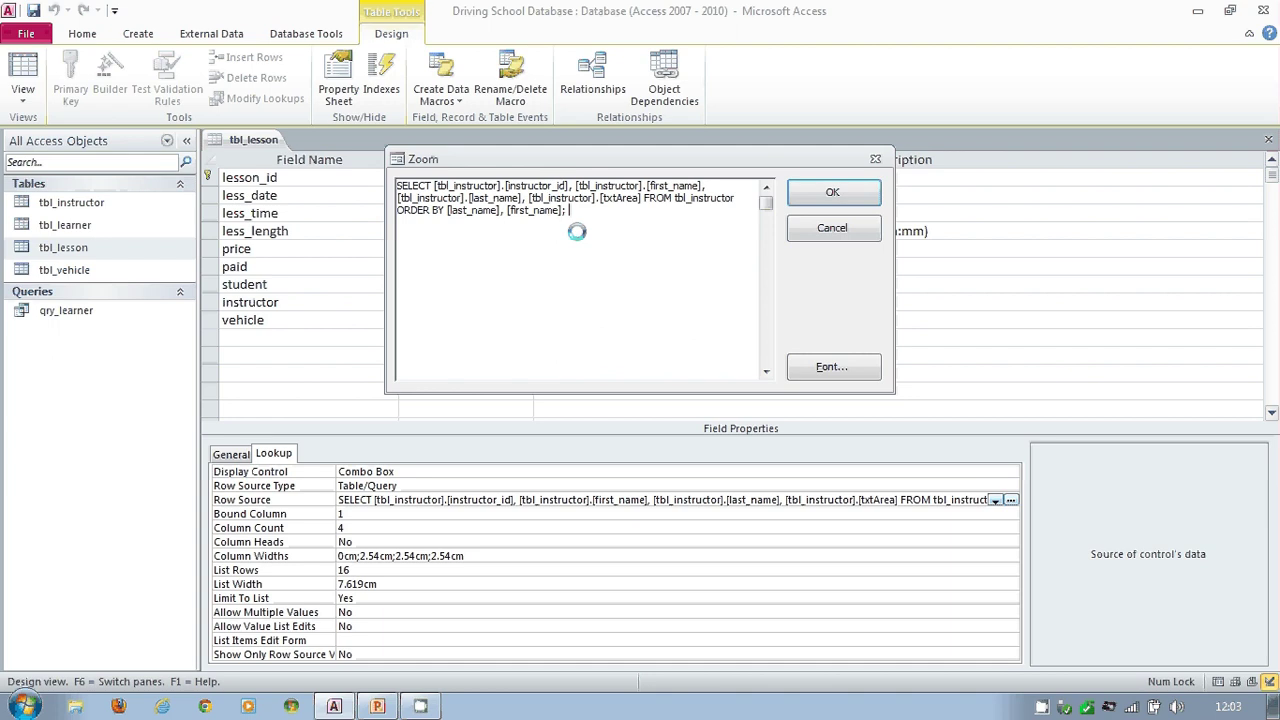
left_click(433, 185)
key("Delete")
key("Right")
key("Right")
key("Right")
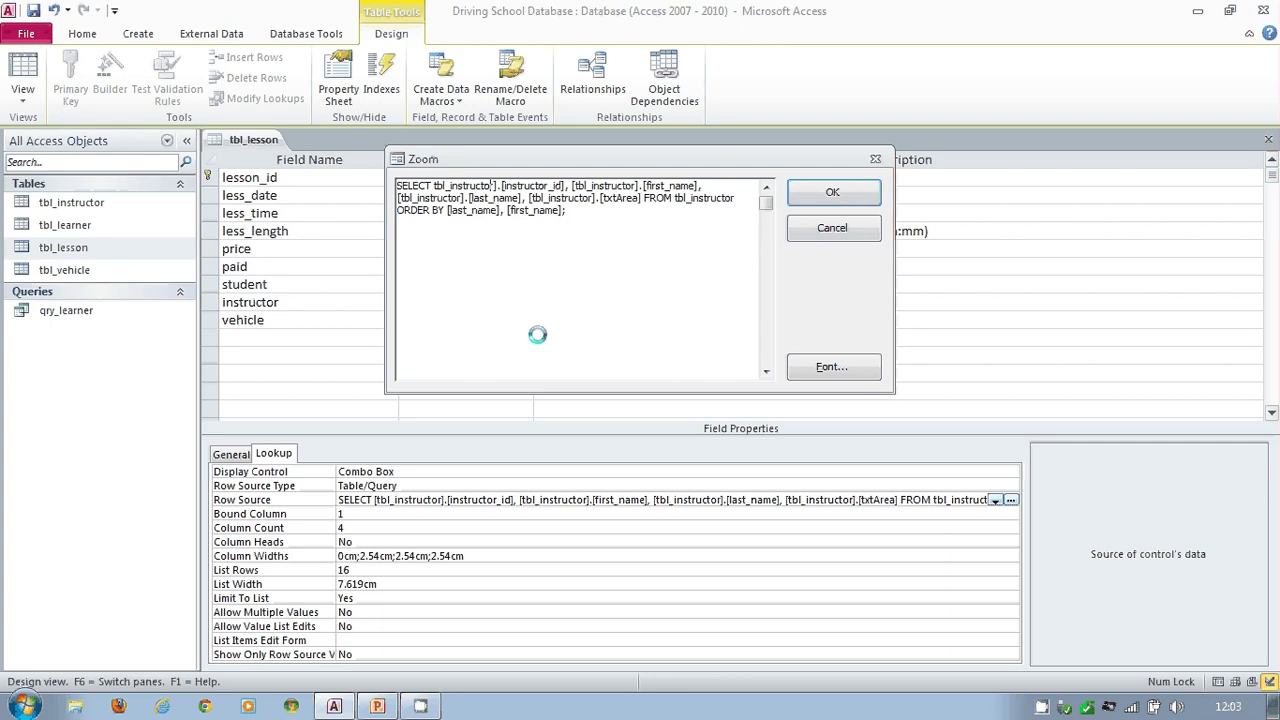
key("Delete")
key("Right")
key("Delete")
key("Right")
key("Right")
key("Right")
key("Right")
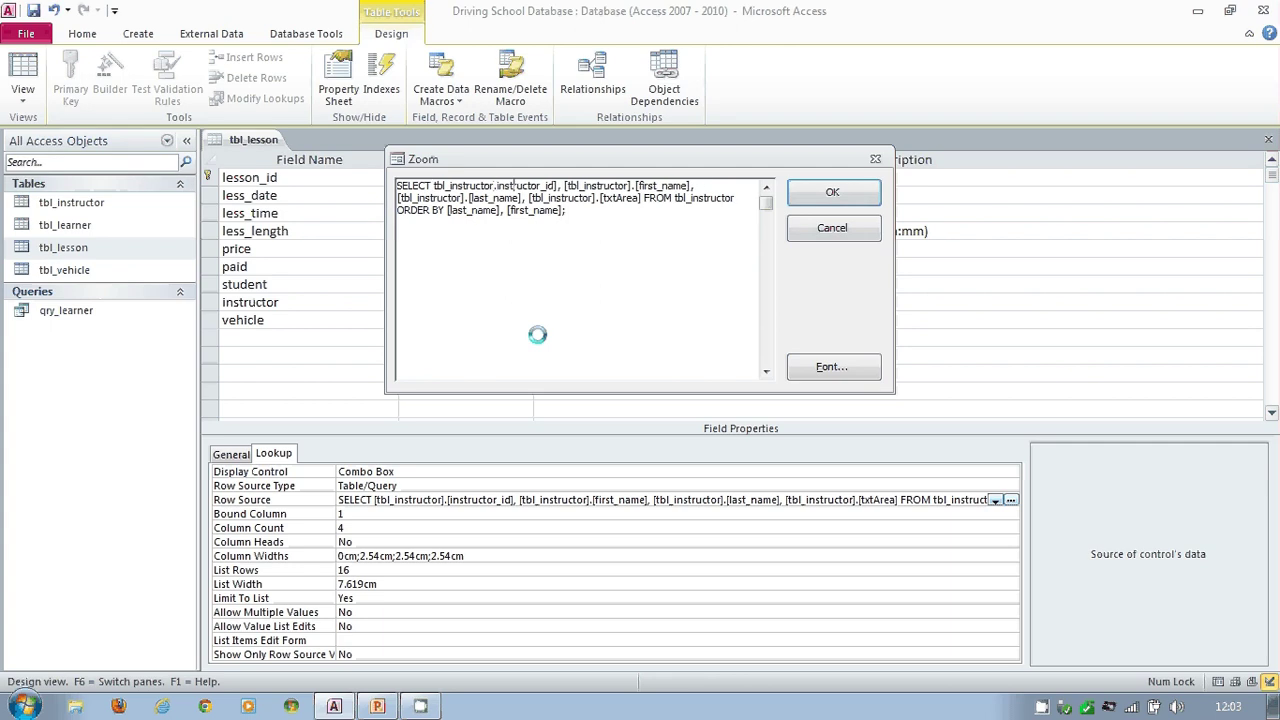
key("Right")
key("Right")
key("Right")
key("Right")
key("Right")
key("Right")
key("Right")
key("Right")
key("Right")
key("Delete")
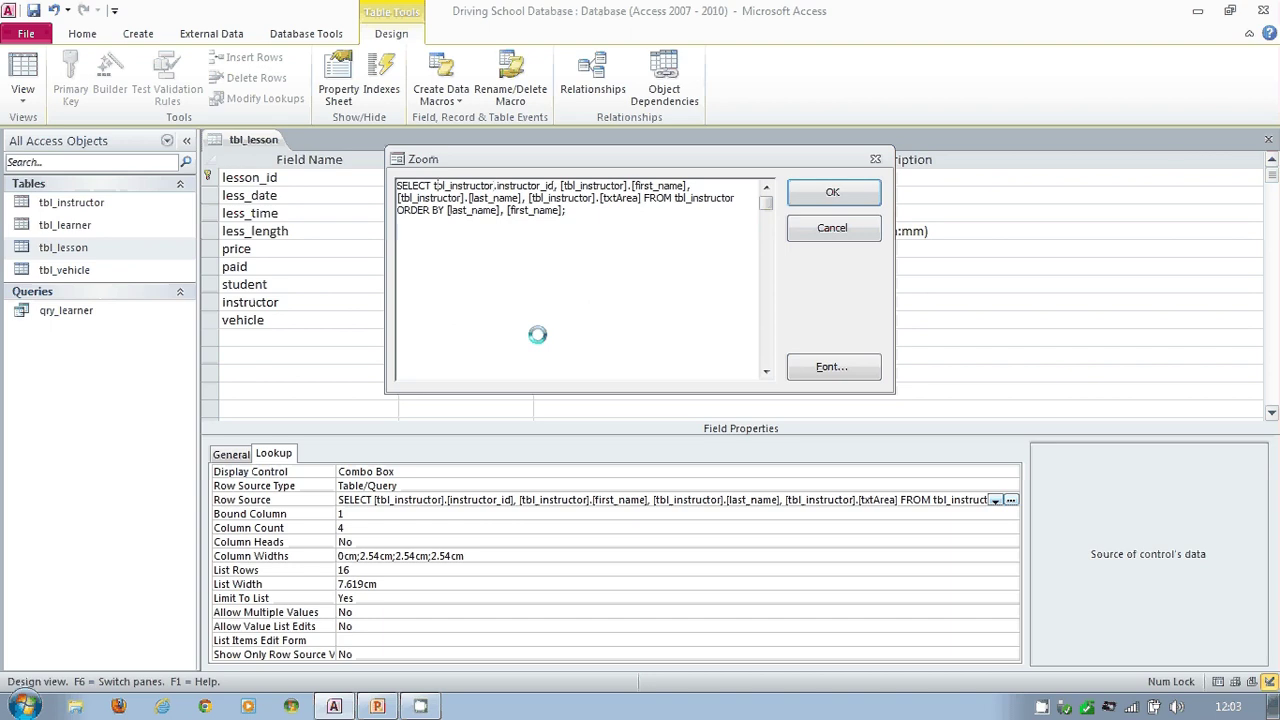
Step: Delete the tbl_instructor. prefix so the first selected column reads instructor_id
key("Delete")
key("Delete")
key("Delete")
key("Delete")
key("Delete")
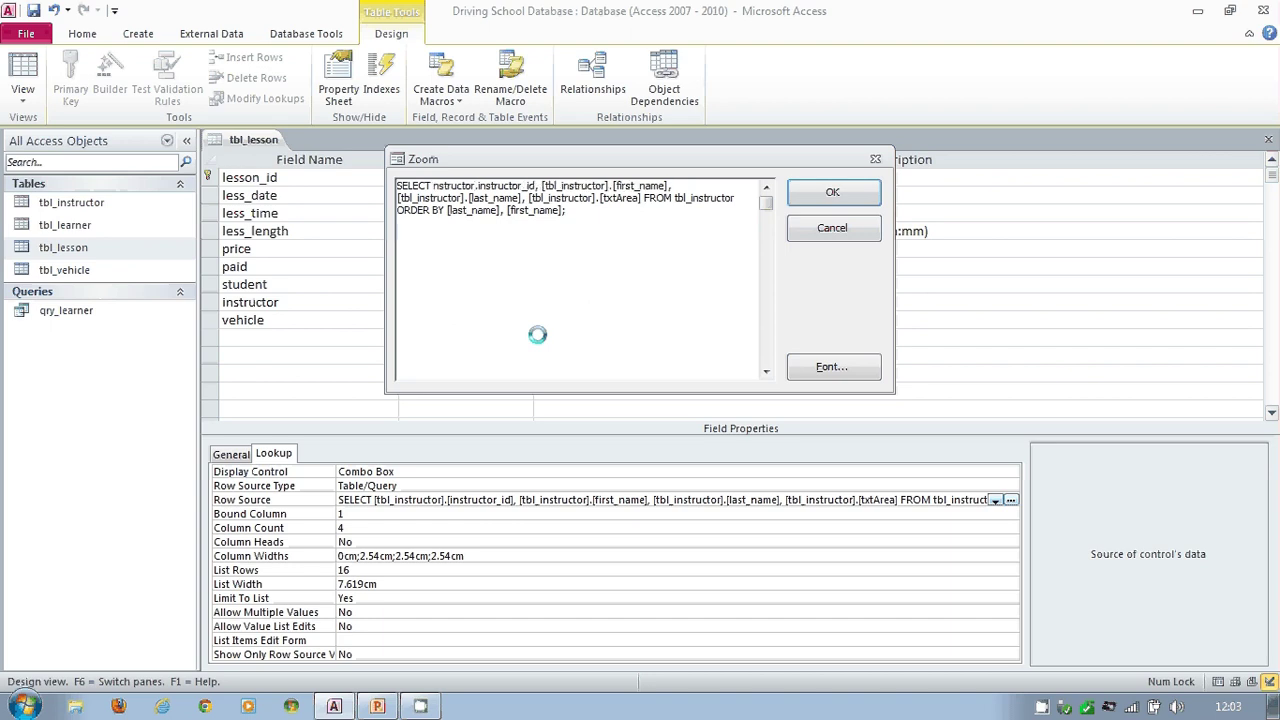
key("Delete")
key("Delete")
key("Delete")
key("Delete")
key("Delete")
key("Delete")
key("Delete")
key("Delete")
key("Delete")
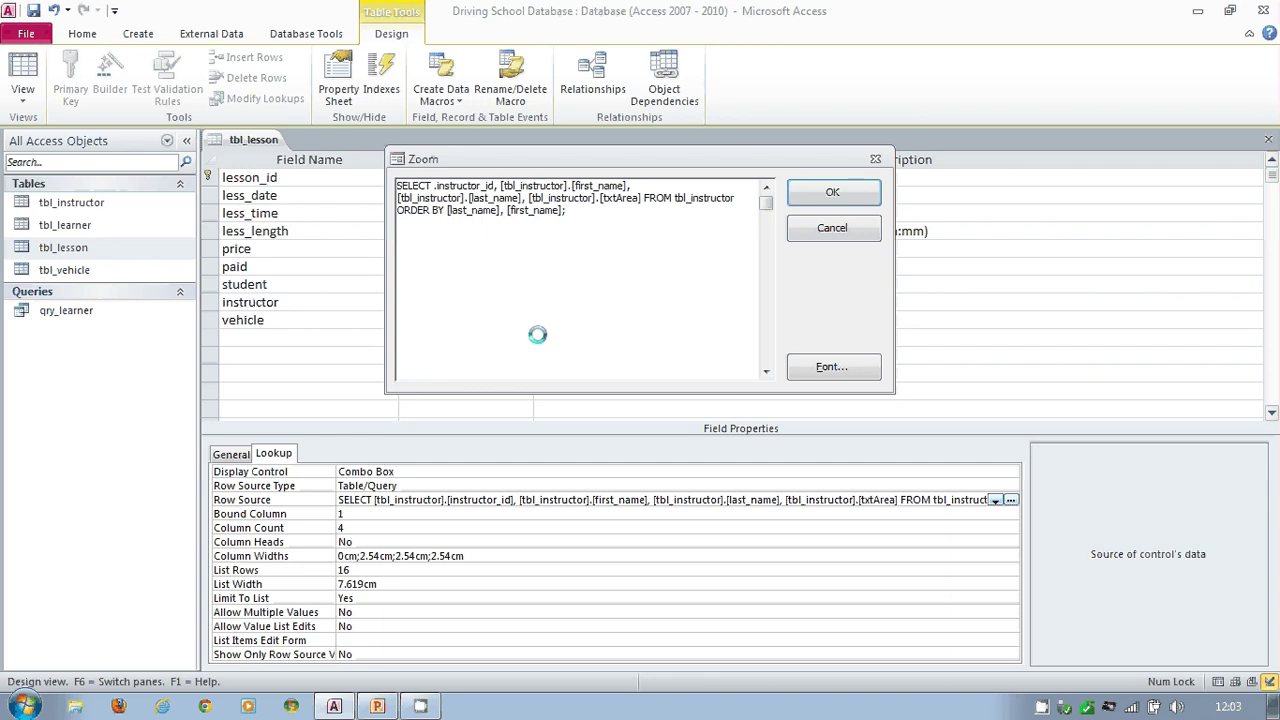
key("Delete")
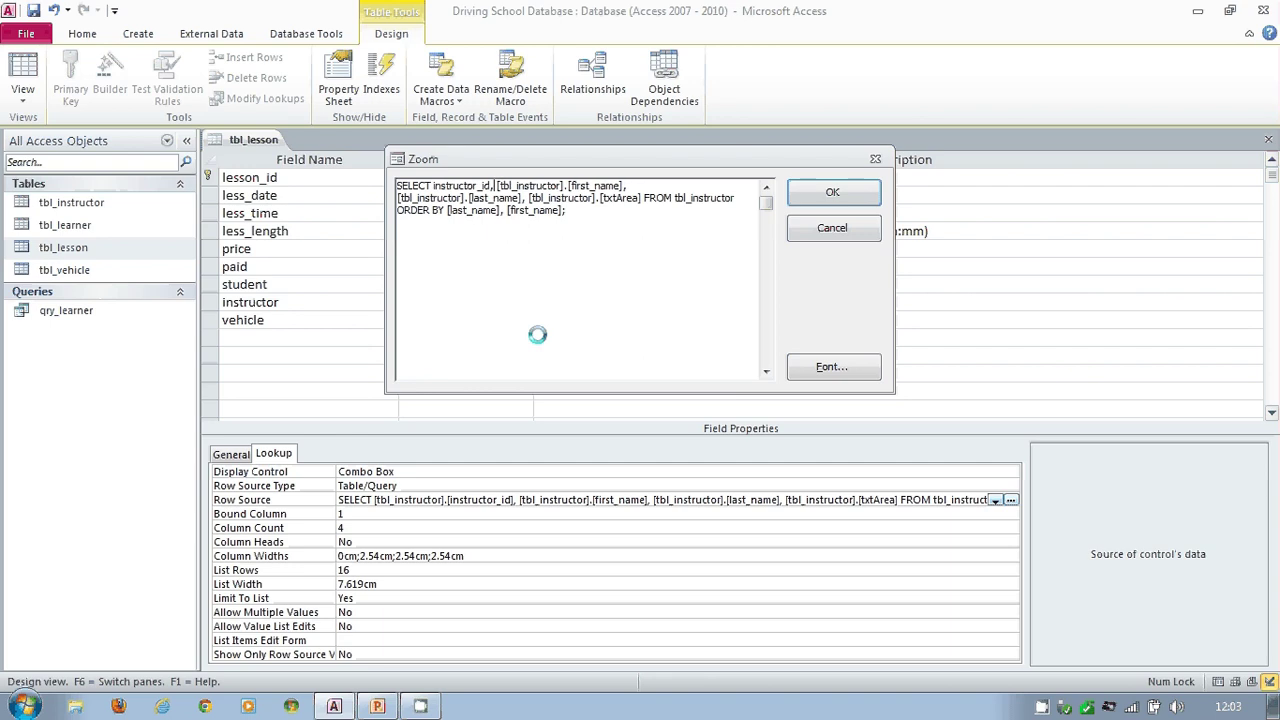
Step: Strip the table prefix and square brackets from the second selected column, leaving first_name
key("Delete")
key("Delete")
key("Delete")
key("Delete")
key("Delete")
key("Delete")
key("Delete")
key("Delete")
key("Delete")
key("Delete")
key("Delete")
key("Delete")
key("Delete")
key("Delete")
key("Delete")
key("Delete")
key("Delete")
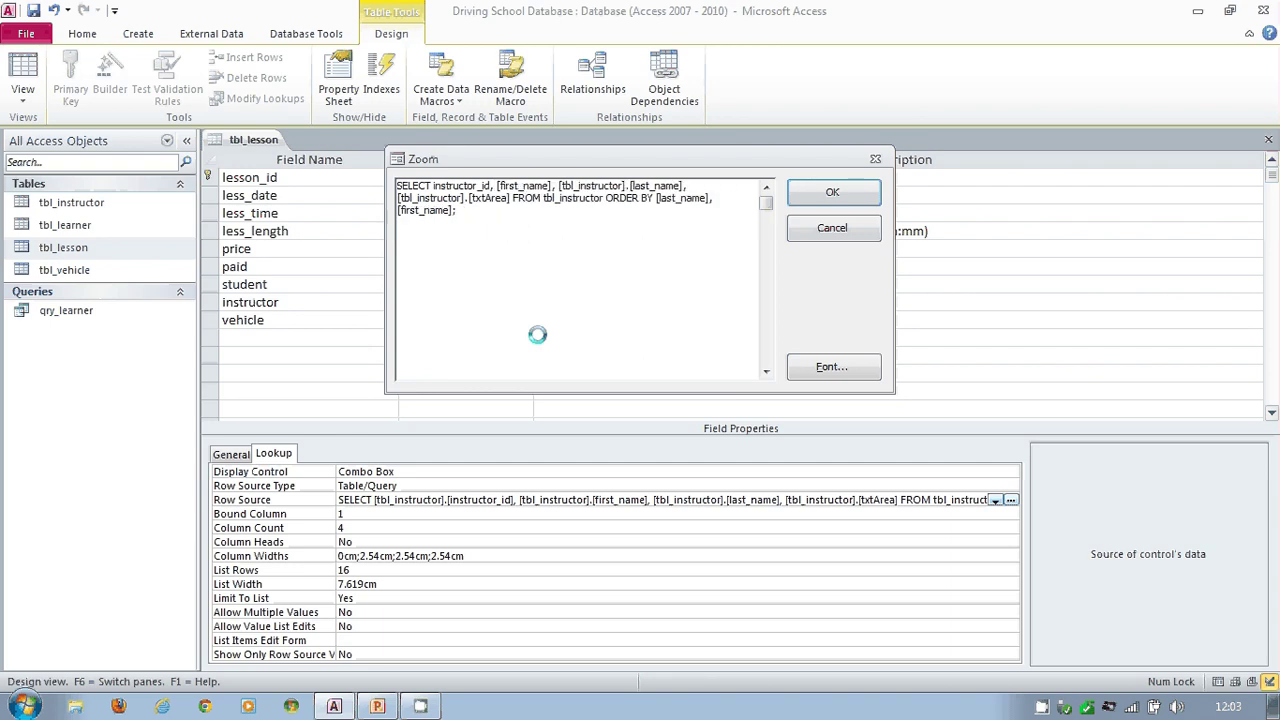
key("Delete")
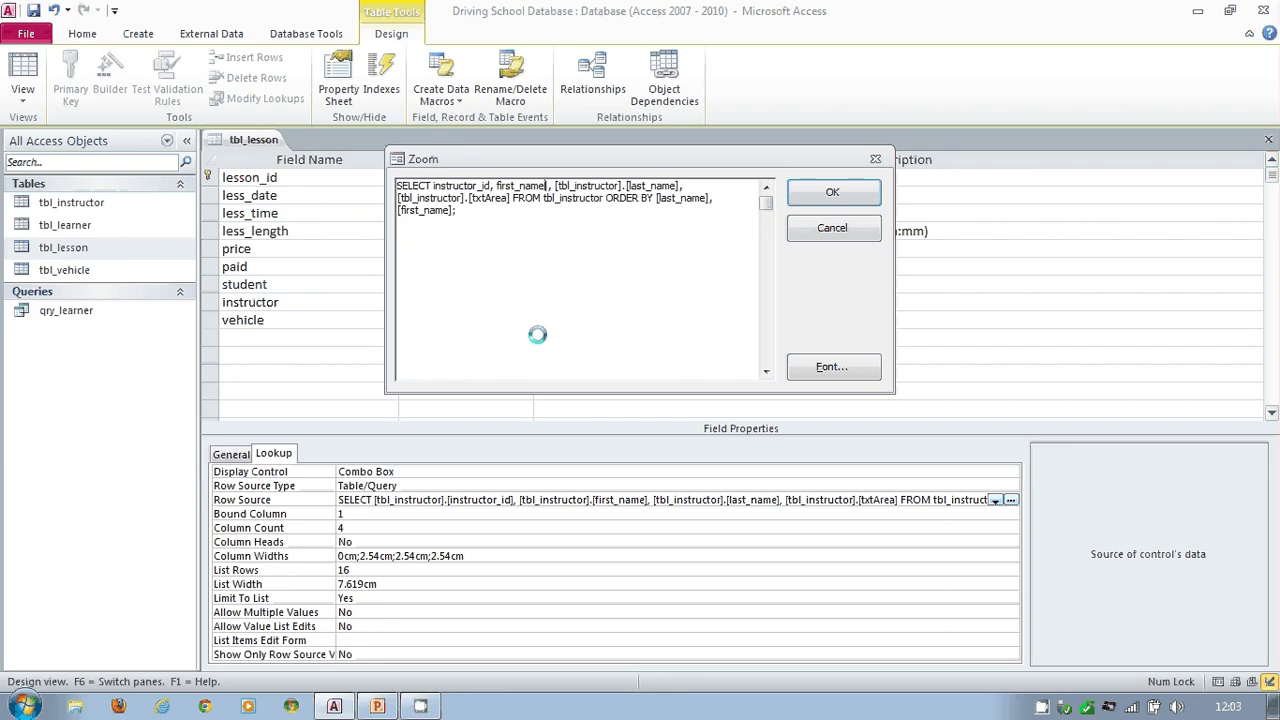
Step: Strip the table prefix and square brackets from the third selected column, leaving last_name
key("Delete")
key("Delete")
key("Delete")
key("Delete")
key("Delete")
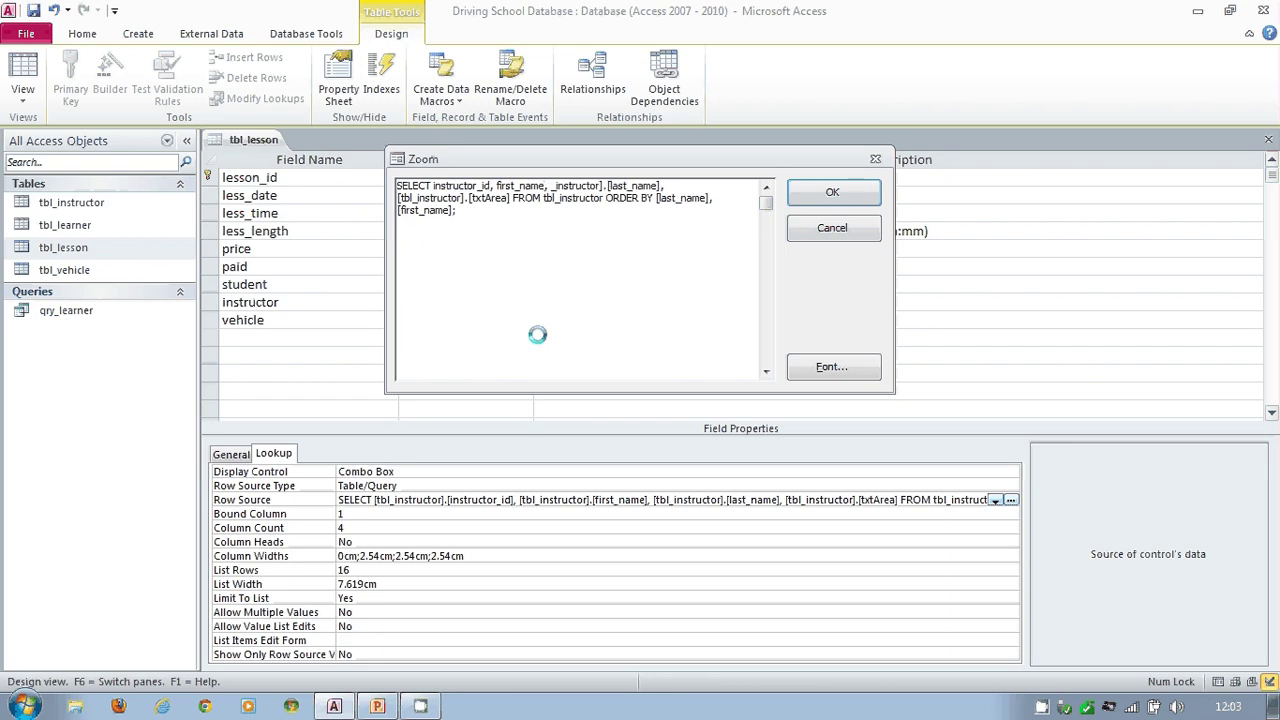
key("Delete")
key("Delete")
key("Delete")
key("Delete")
key("Delete")
key("Delete")
key("Delete")
key("Delete")
key("Delete")
key("Delete")
key("Delete")
key("Delete")
key("Delete")
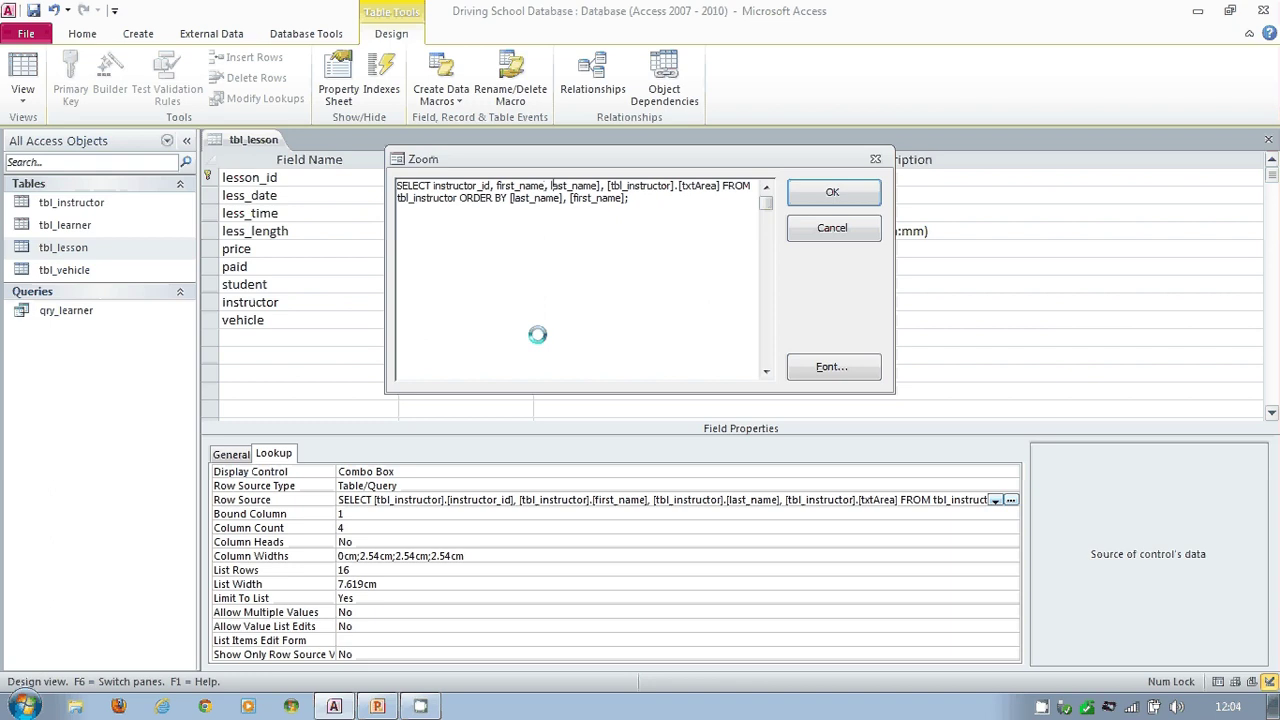
key("Delete")
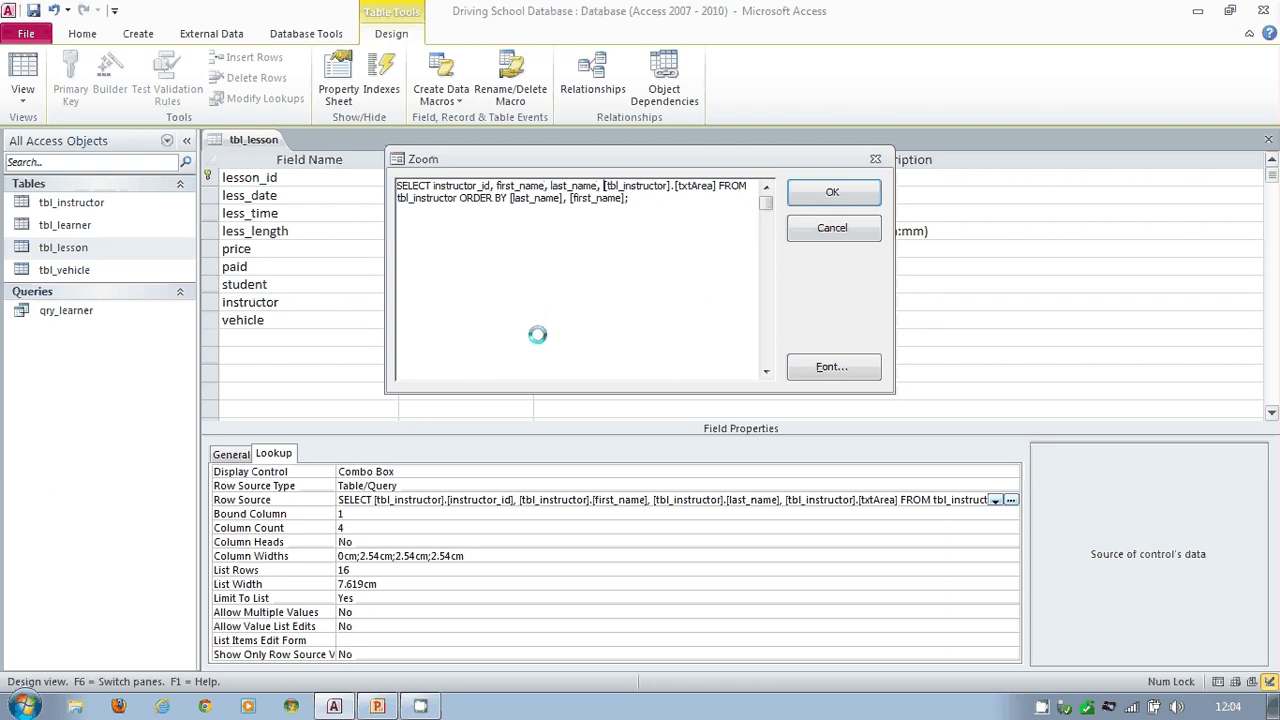
Step: Strip the table prefix and square brackets from the fourth selected column, leaving txtArea
key("Delete")
key("Delete")
key("Delete")
key("Delete")
key("Delete")
key("Delete")
key("Delete")
key("Delete")
key("Delete")
key("Delete")
key("Delete")
key("Delete")
key("Delete")
key("Delete")
key("Delete")
key("Delete")
key("Delete")
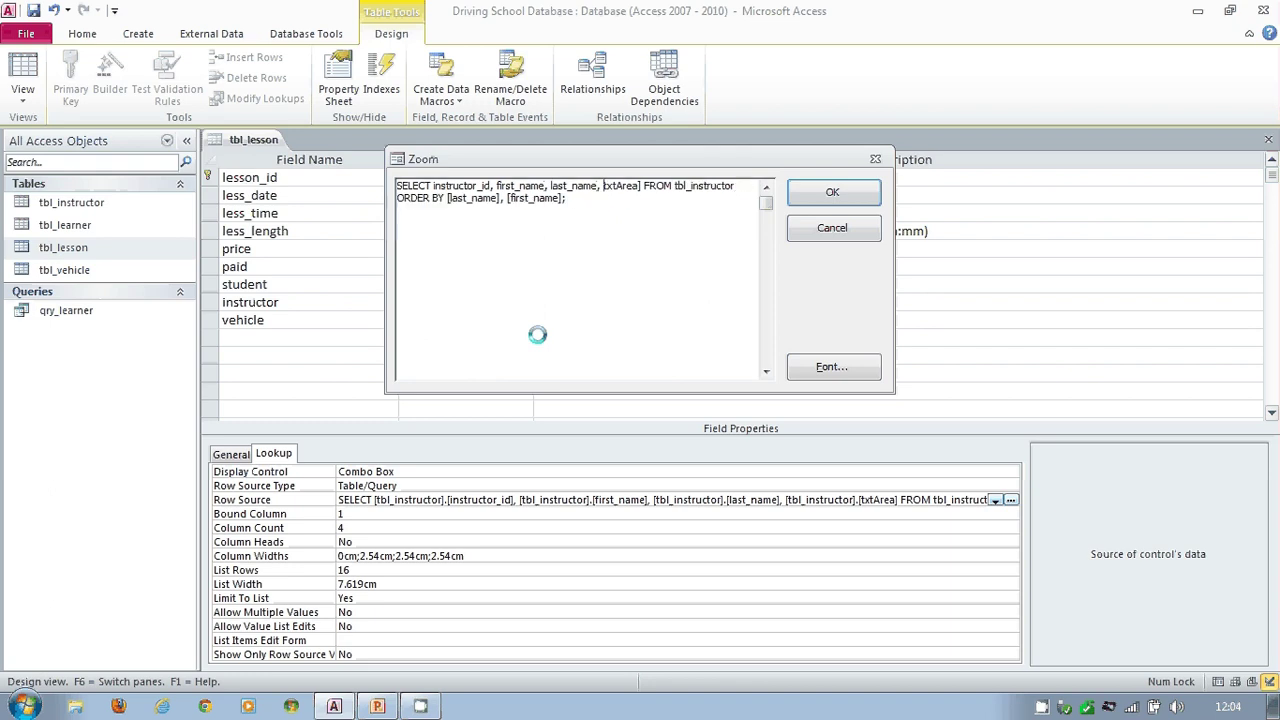
key("Delete")
key("Right")
key("Right")
key("Right")
key("Right")
key("Right")
key("Right")
key("Right")
key("Delete")
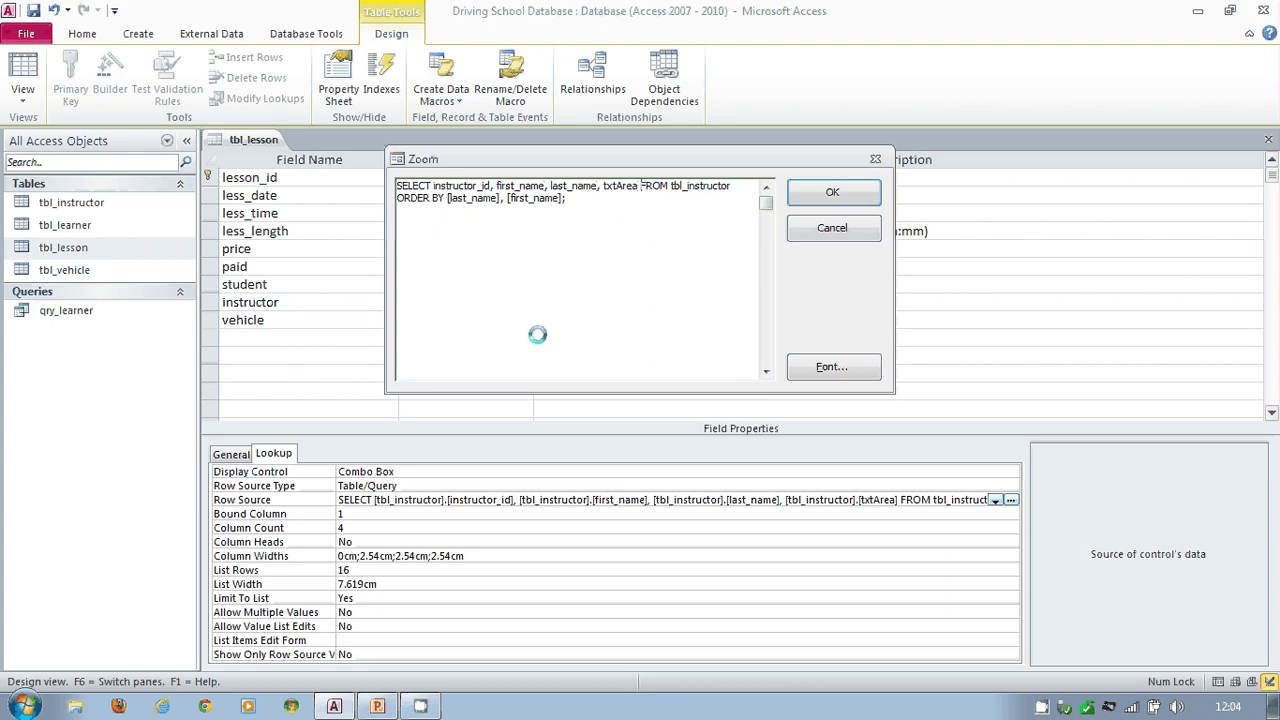
Step: Remove the square brackets from last_name and first_name in the ORDER BY clause and accept the edited Row Source
key("Delete")
key("Delete")
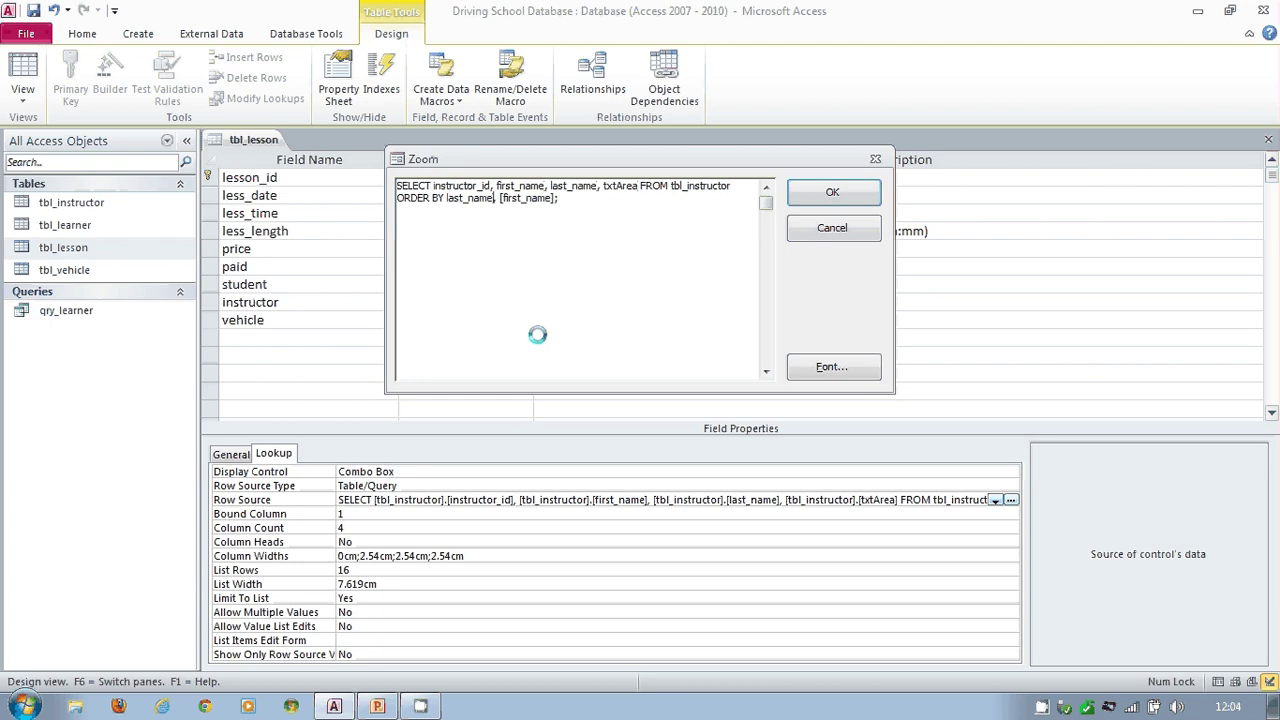
key("Right")
key("Right")
key("Delete")
key("Delete")
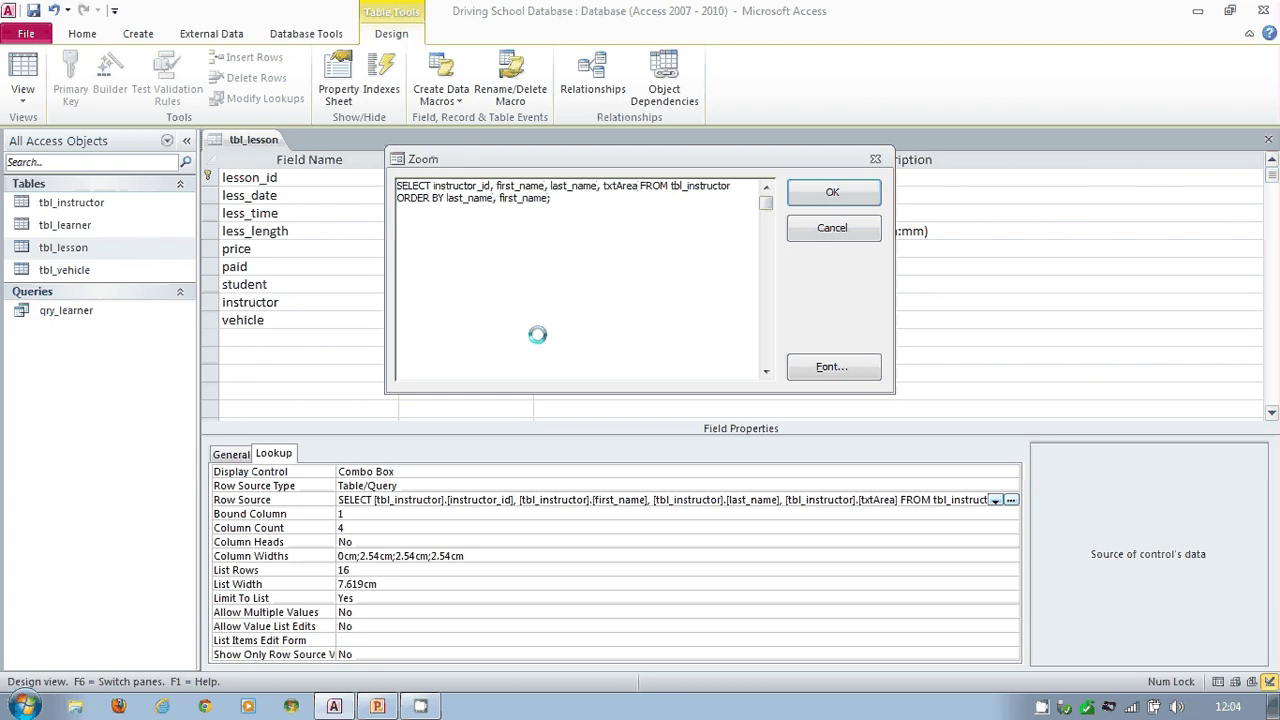
left_click(826, 192)
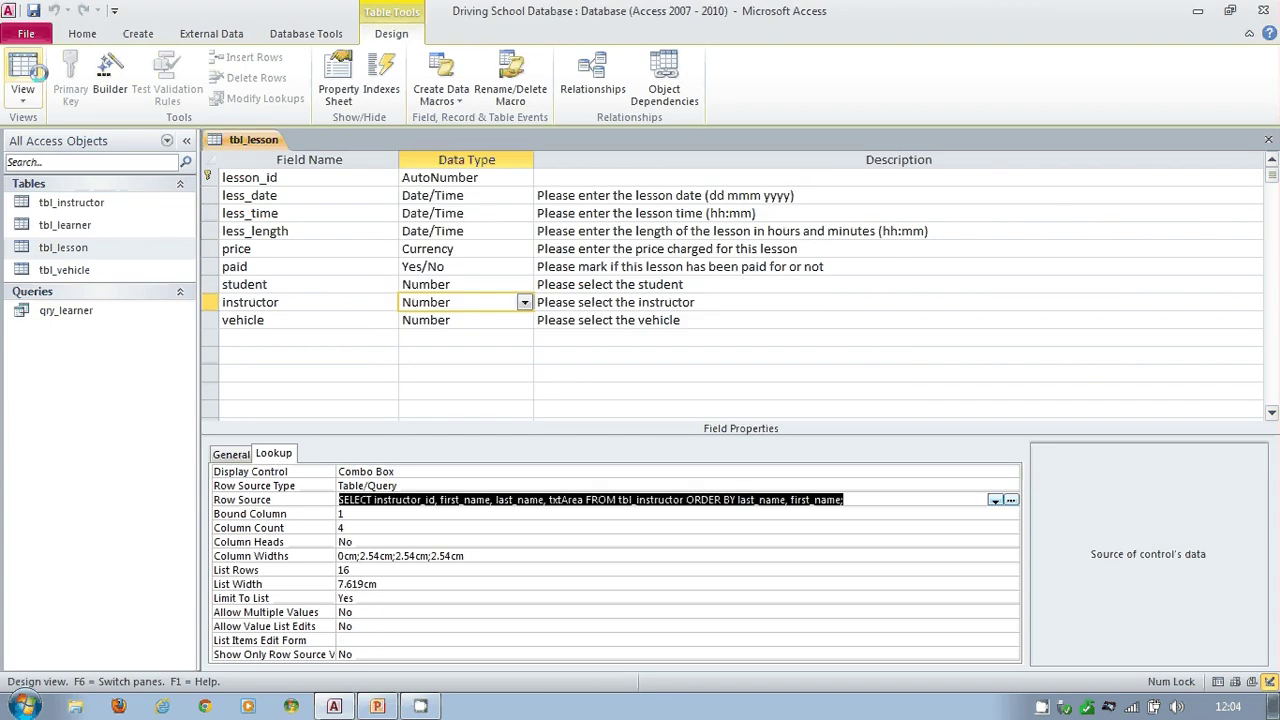
Step: Save tbl_lesson, check the Lesson Instructor list in Datasheet View and return to Design View
left_click(36, 71)
left_click(608, 406)
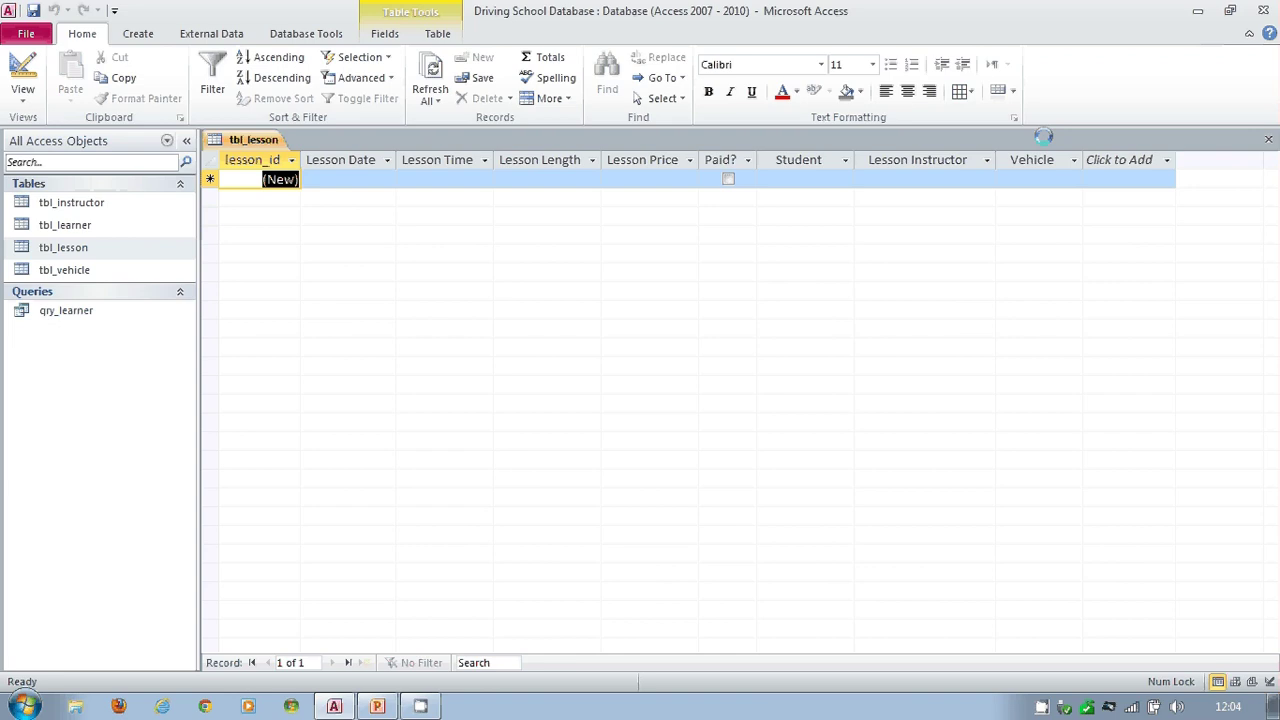
left_click(981, 178)
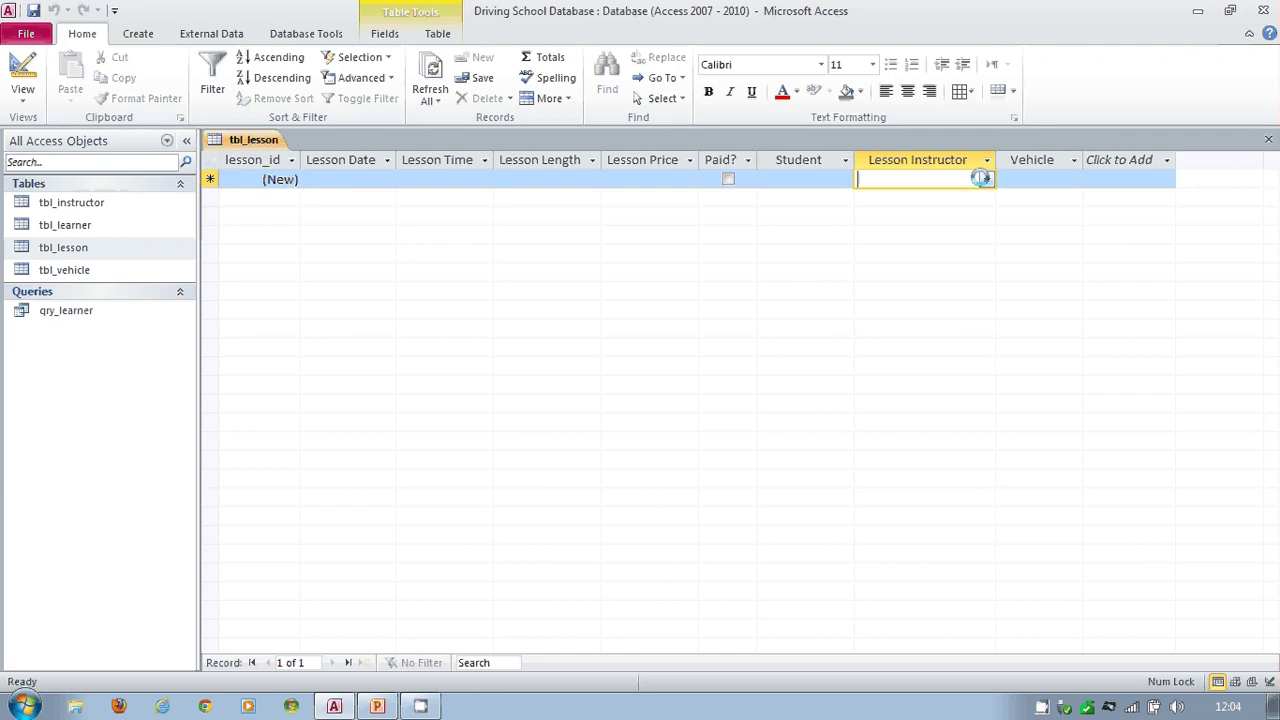
left_click(986, 178)
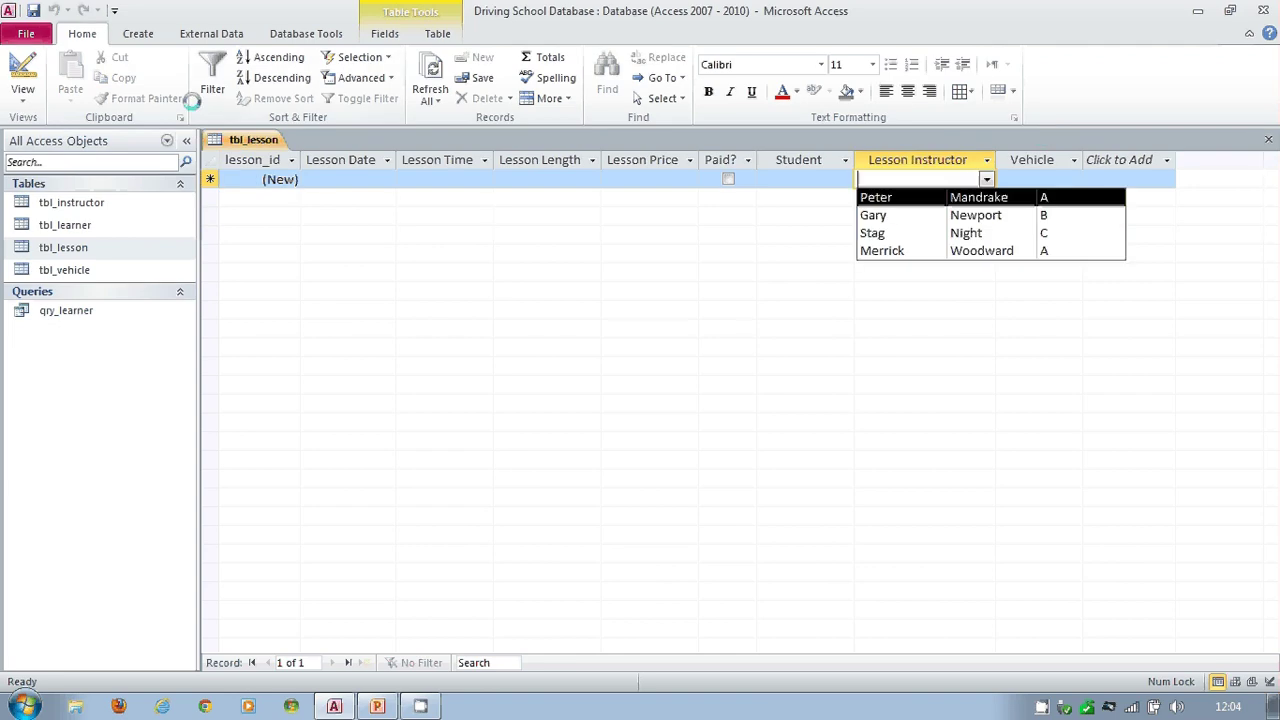
left_click(22, 72)
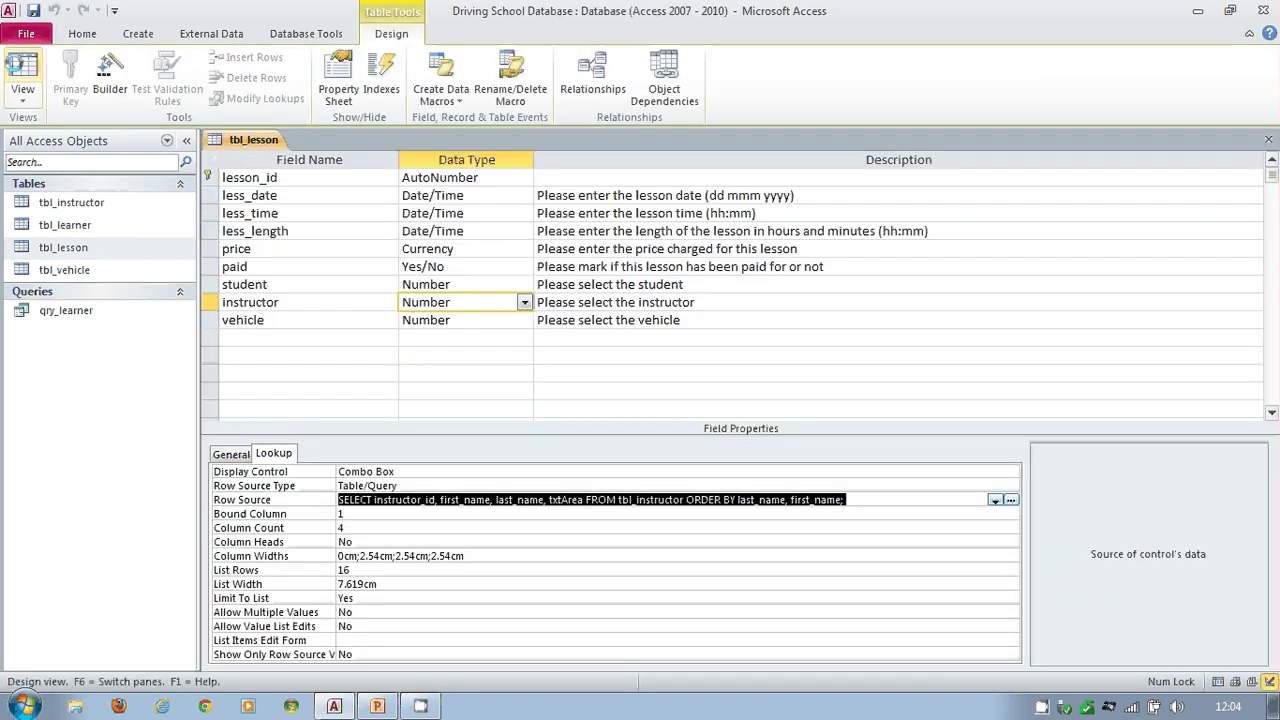
Step: Zoom into the instructor Row Source again and join the names into one column as first_name & " " & last_name
right_click(465, 501)
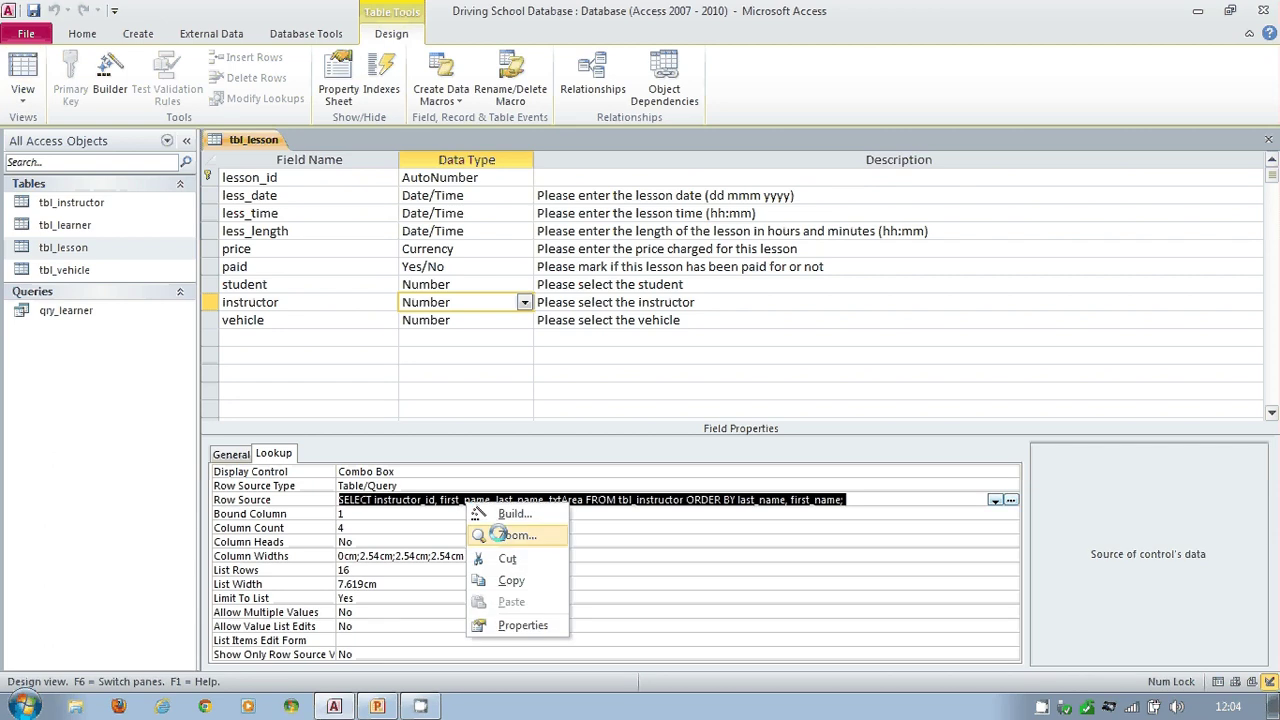
left_click(497, 535)
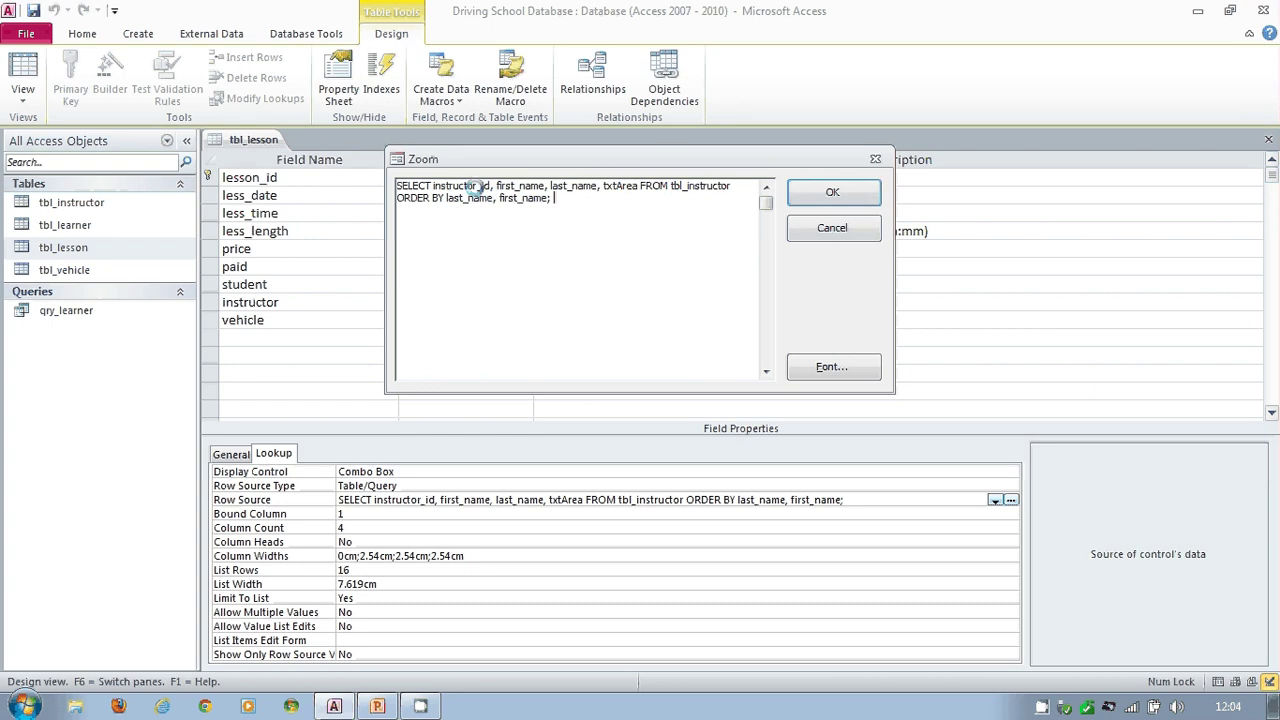
left_click(548, 186)
key("BackSpace")
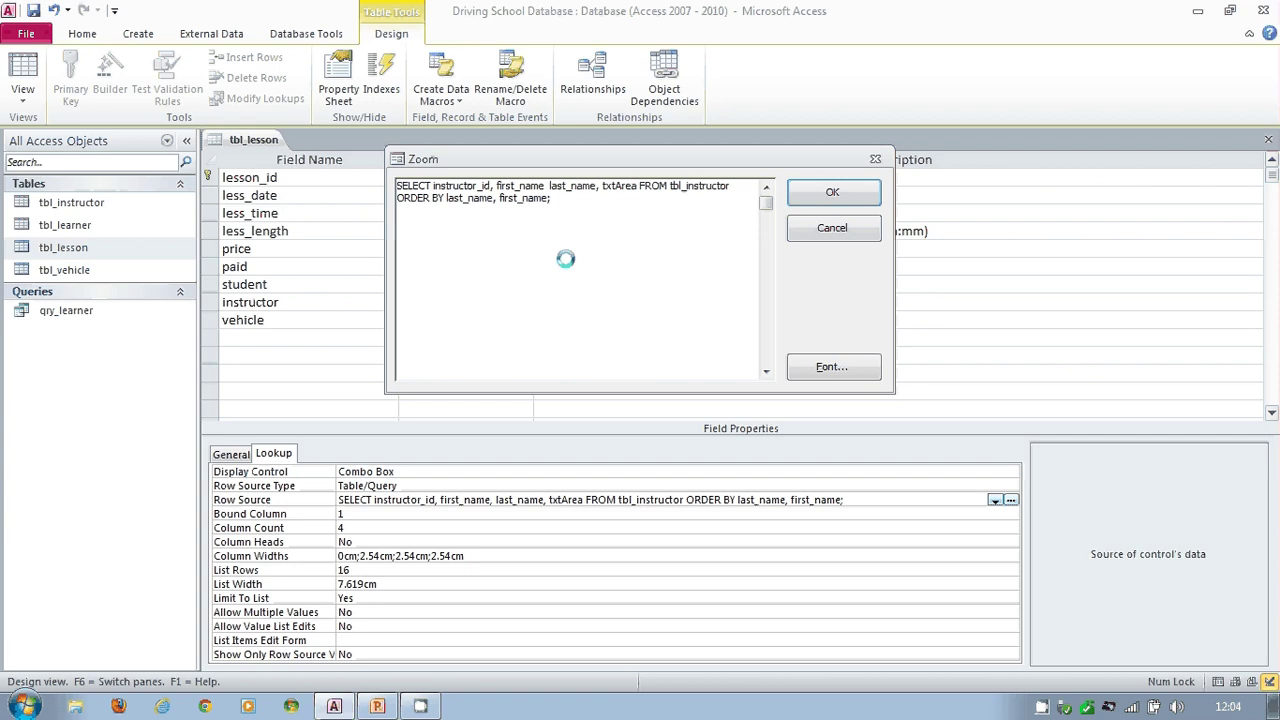
type("&")
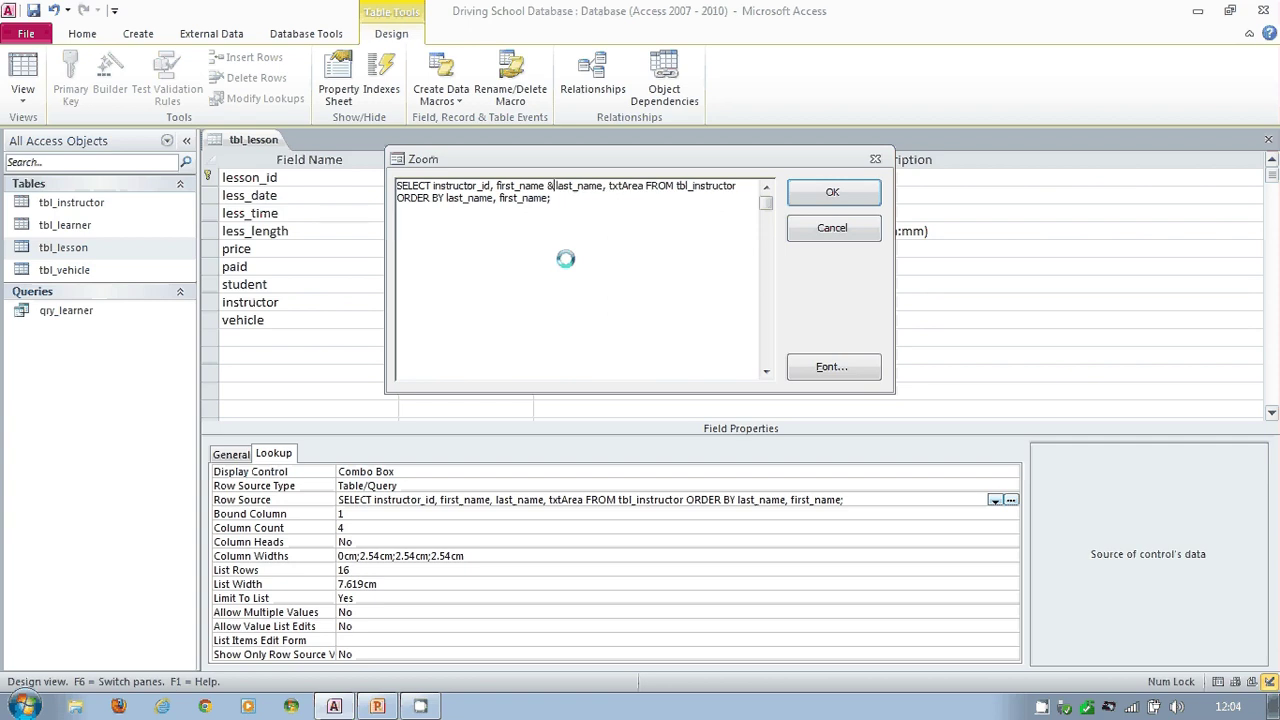
type(" \"")
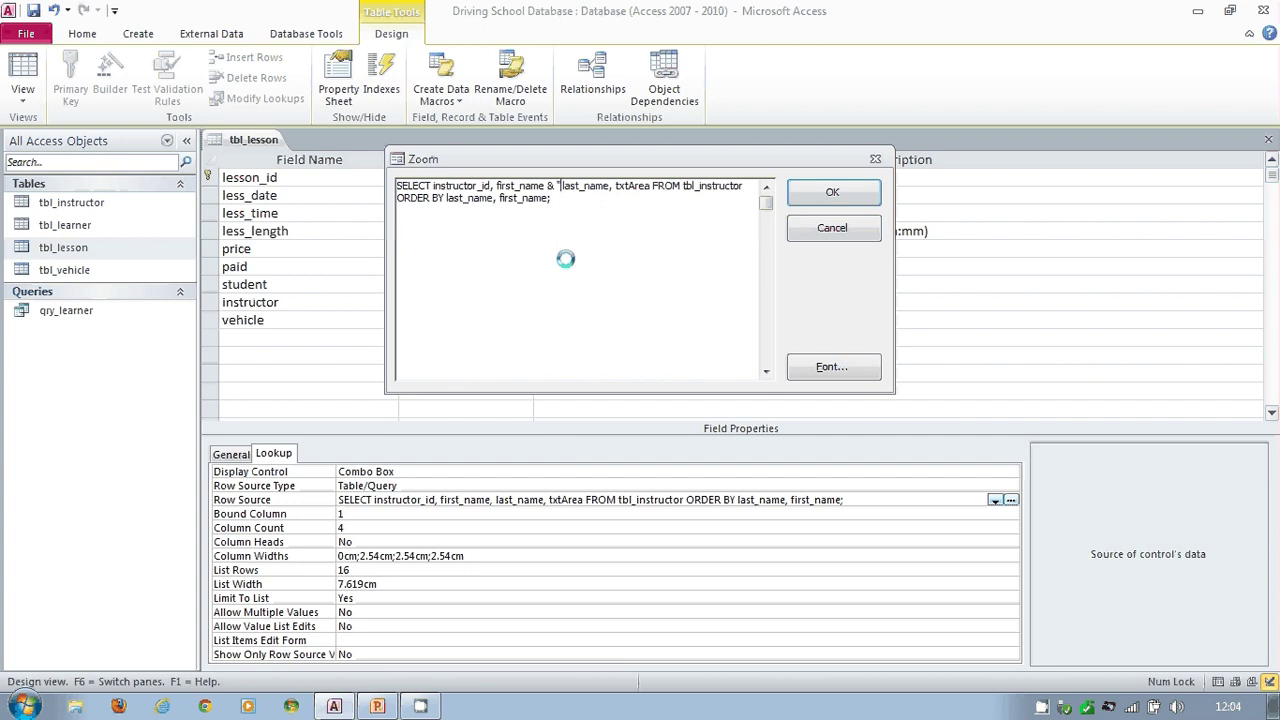
type(" \"")
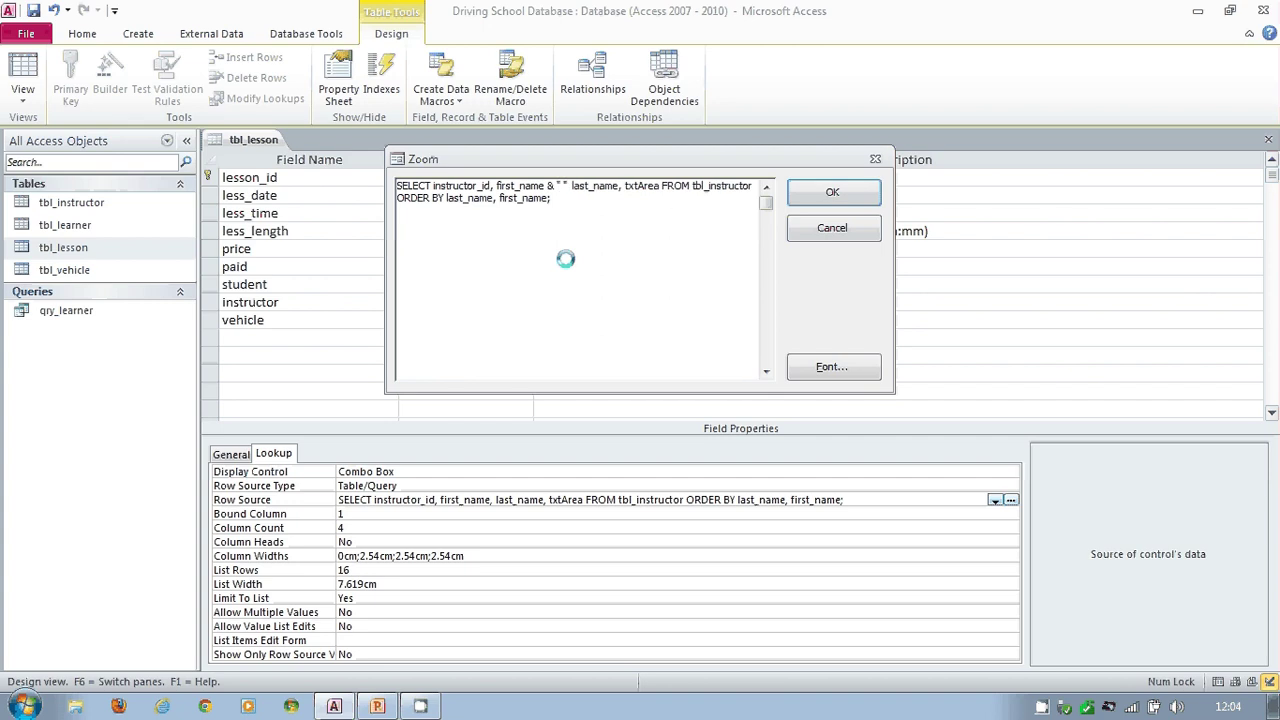
type(" & last_name,")
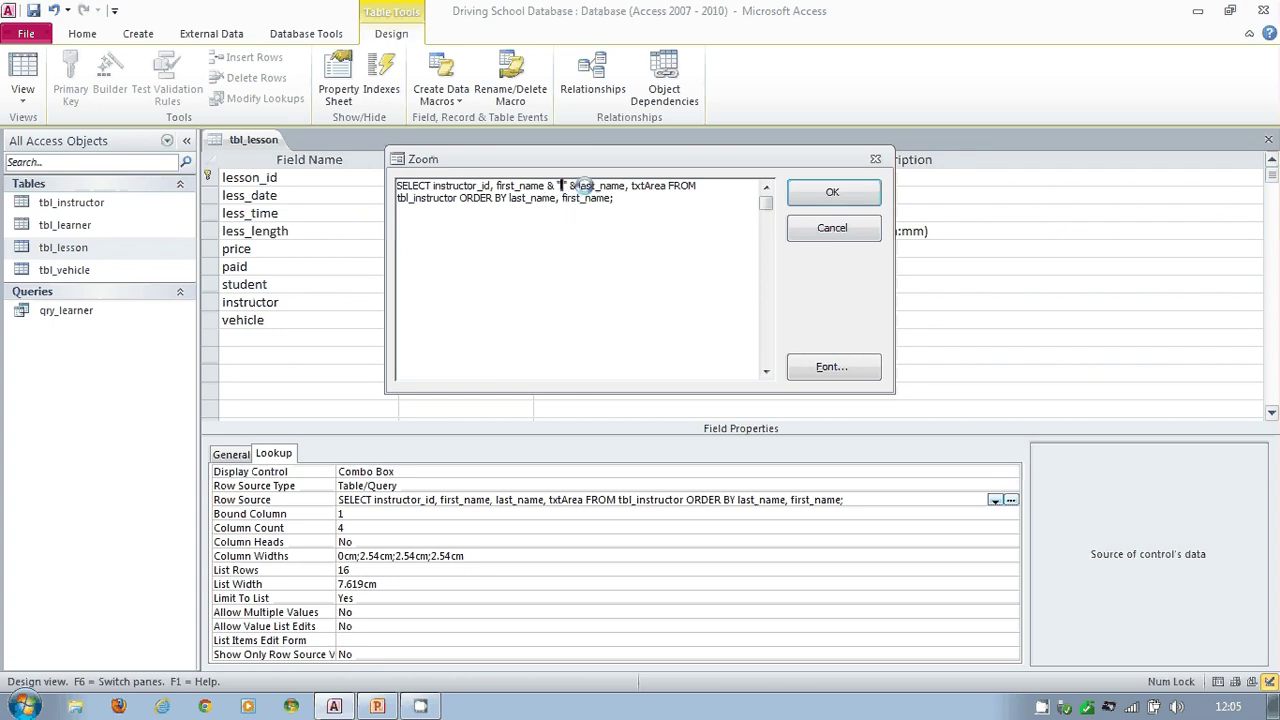
Step: Append & " (" & txtArea & ")" to the joined name column, accept the Row Source and switch tbl_lesson to Datasheet View
key("ctrl+End")
left_click(624, 186)
type("&")
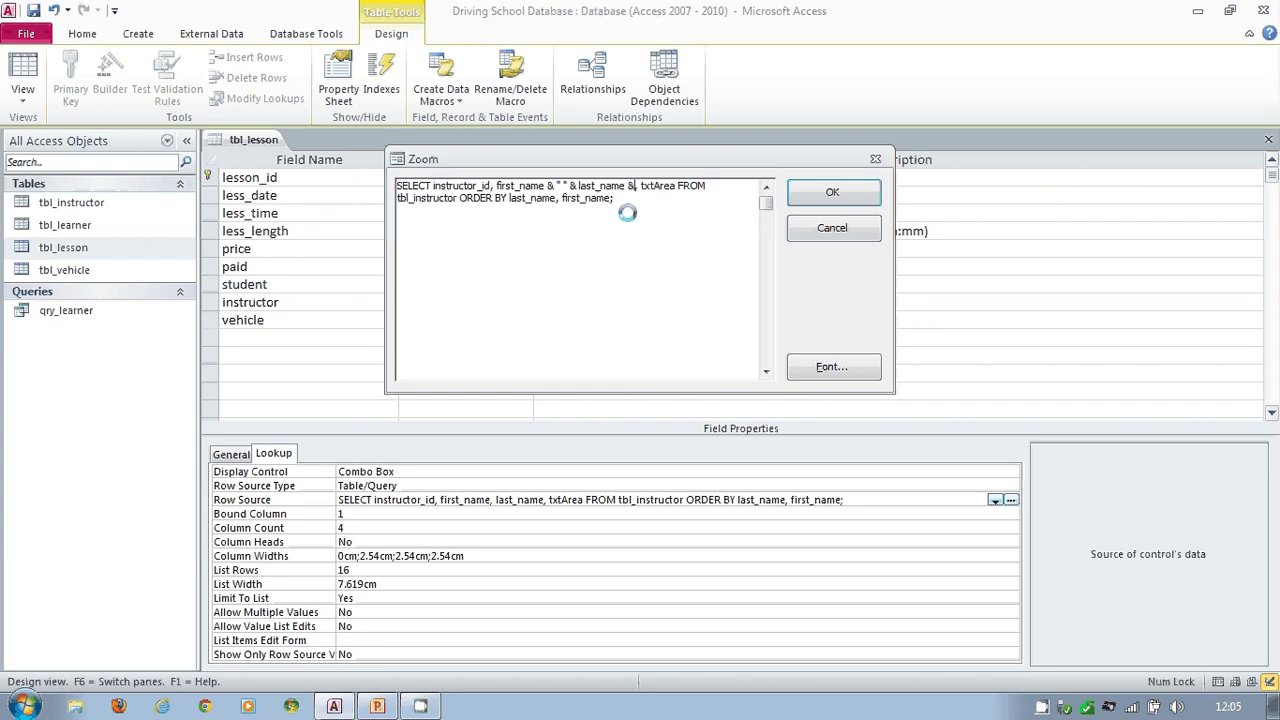
key("Delete")
type("\" (\" & txtArea & \")\"")
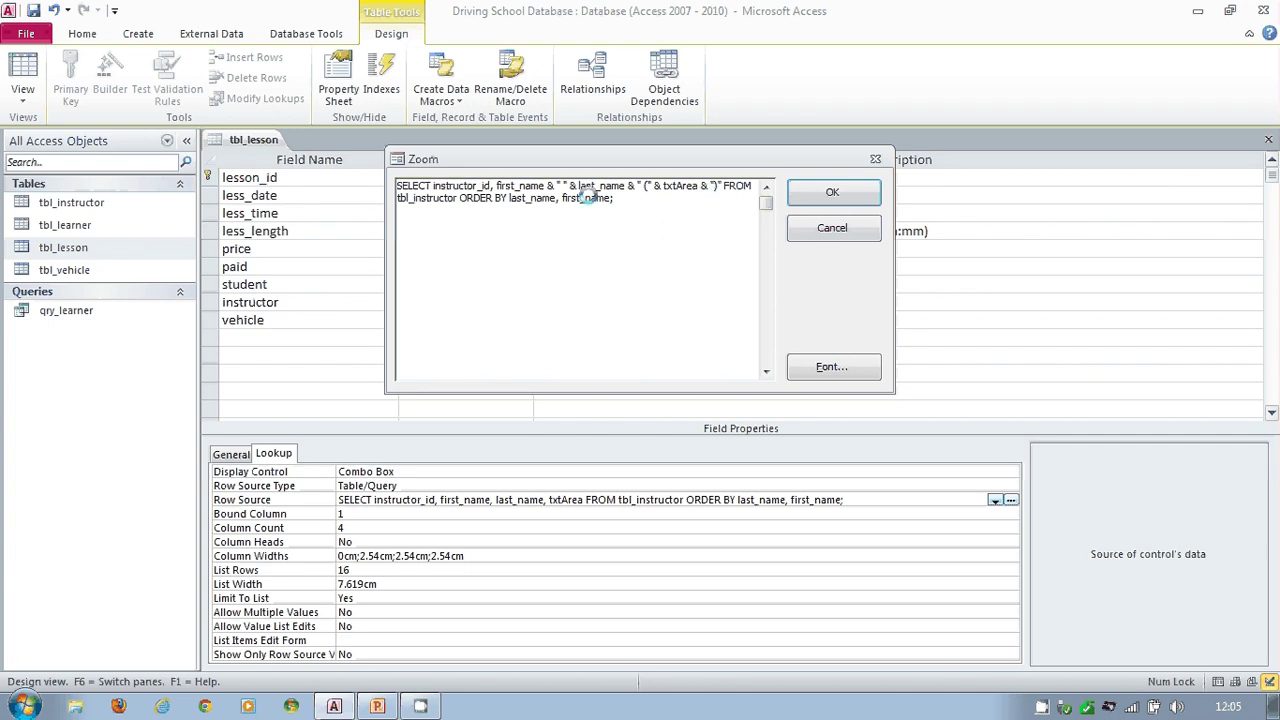
left_click(832, 194)
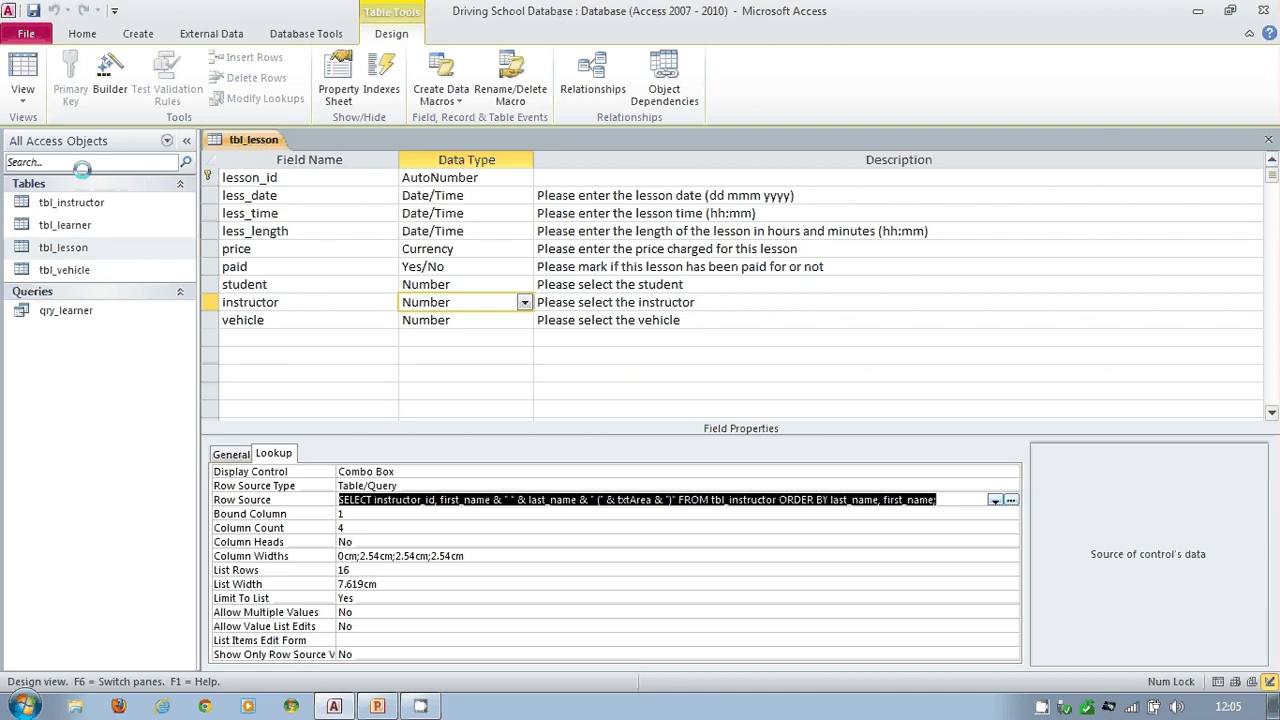
key("Home")
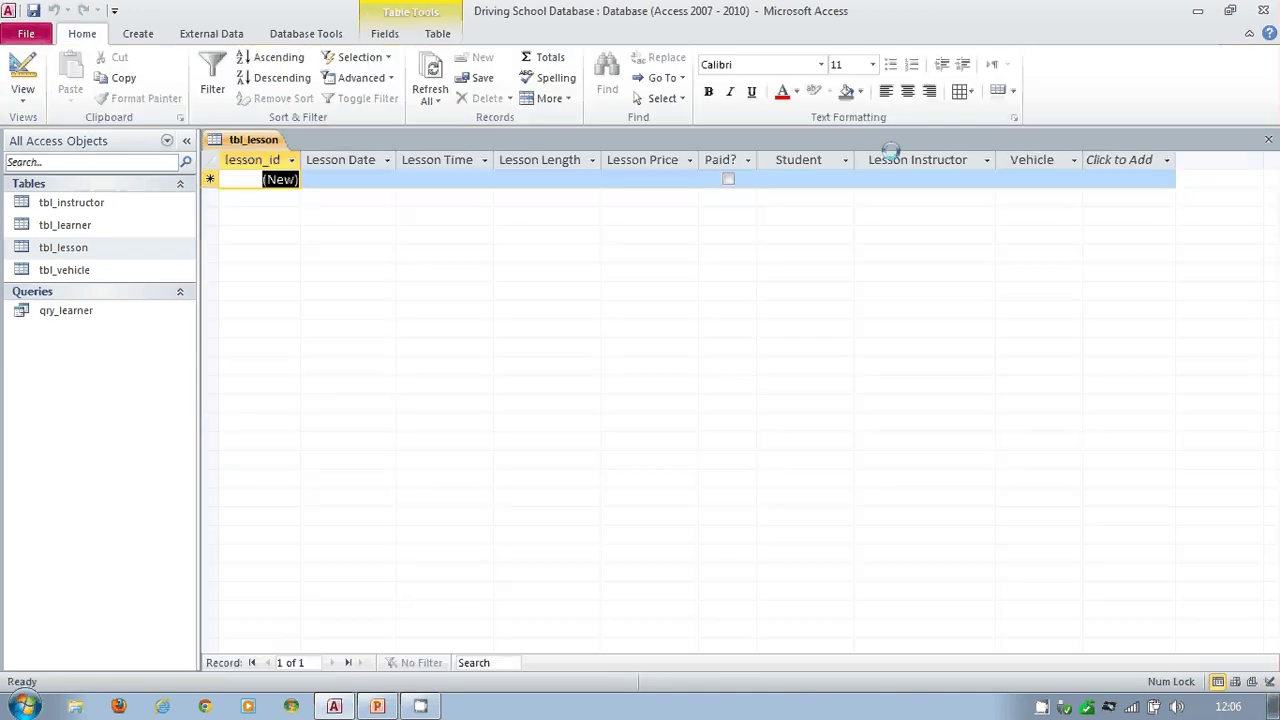
Step: Check the Lesson Instructor list in Datasheet View and set the instructor lookup's Column Count to 2 in Design View
left_click(972, 179)
left_click(986, 179)
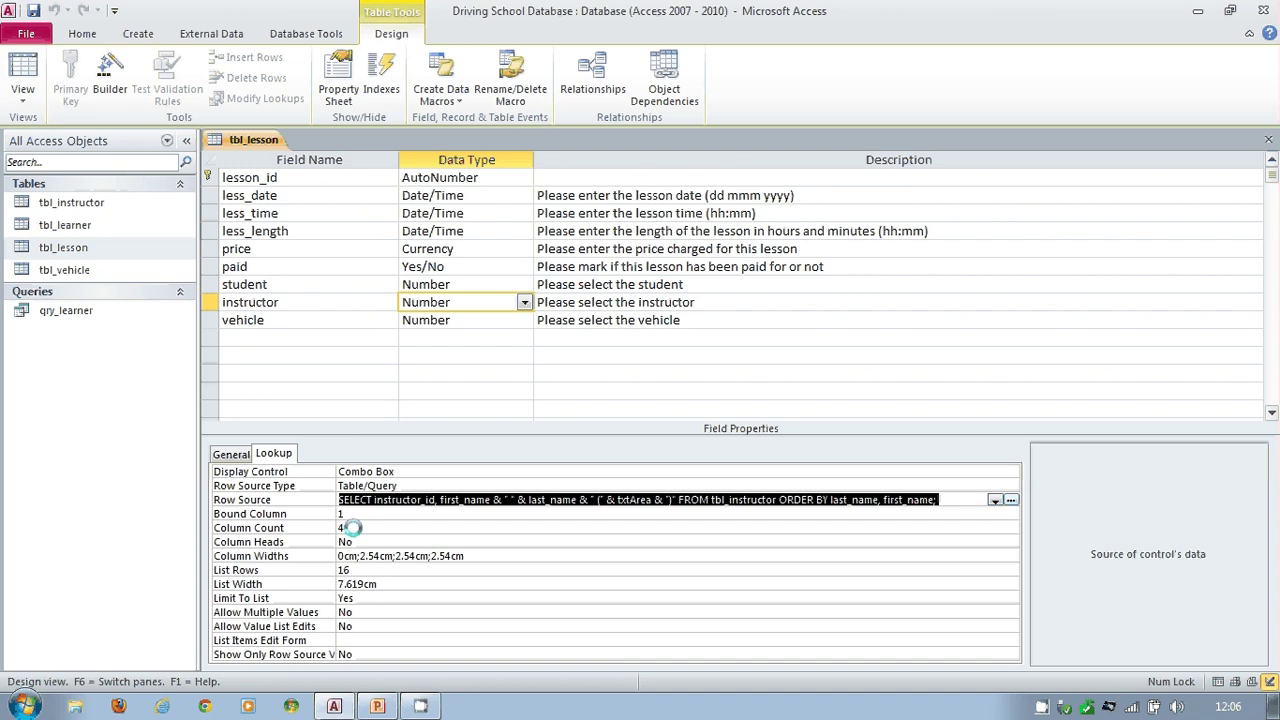
left_click(352, 527)
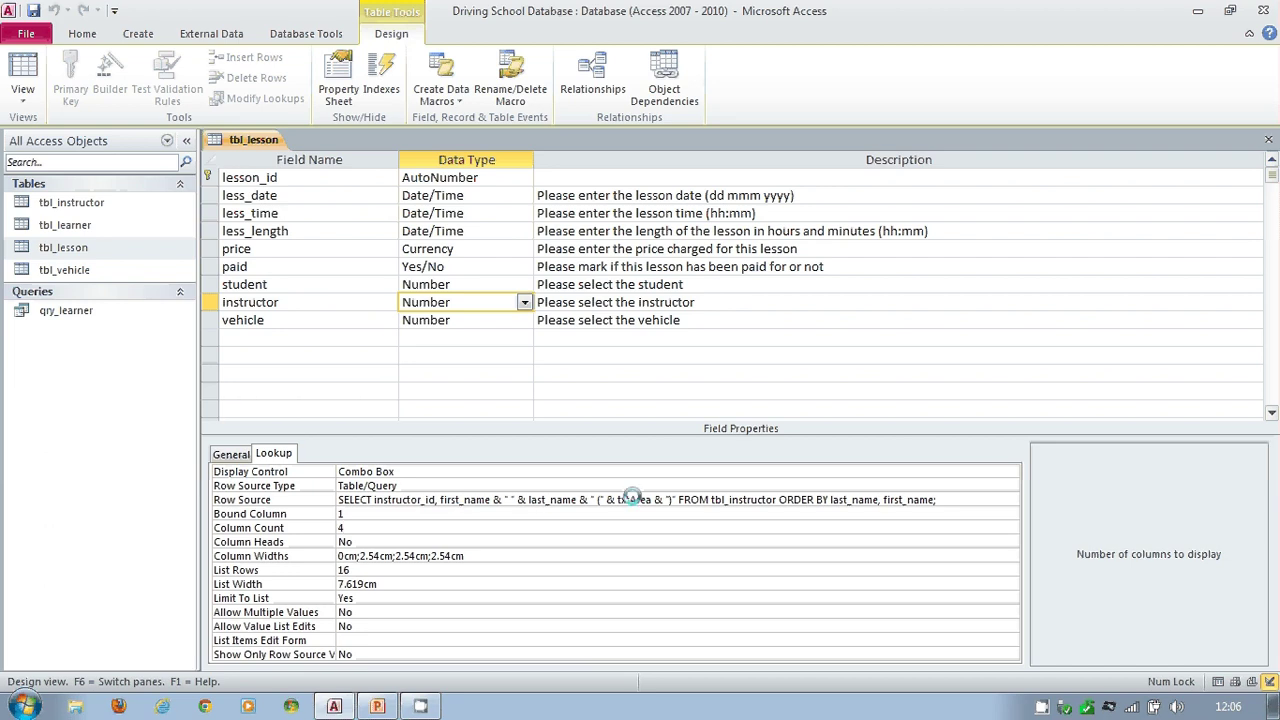
left_click(328, 527)
type("2")
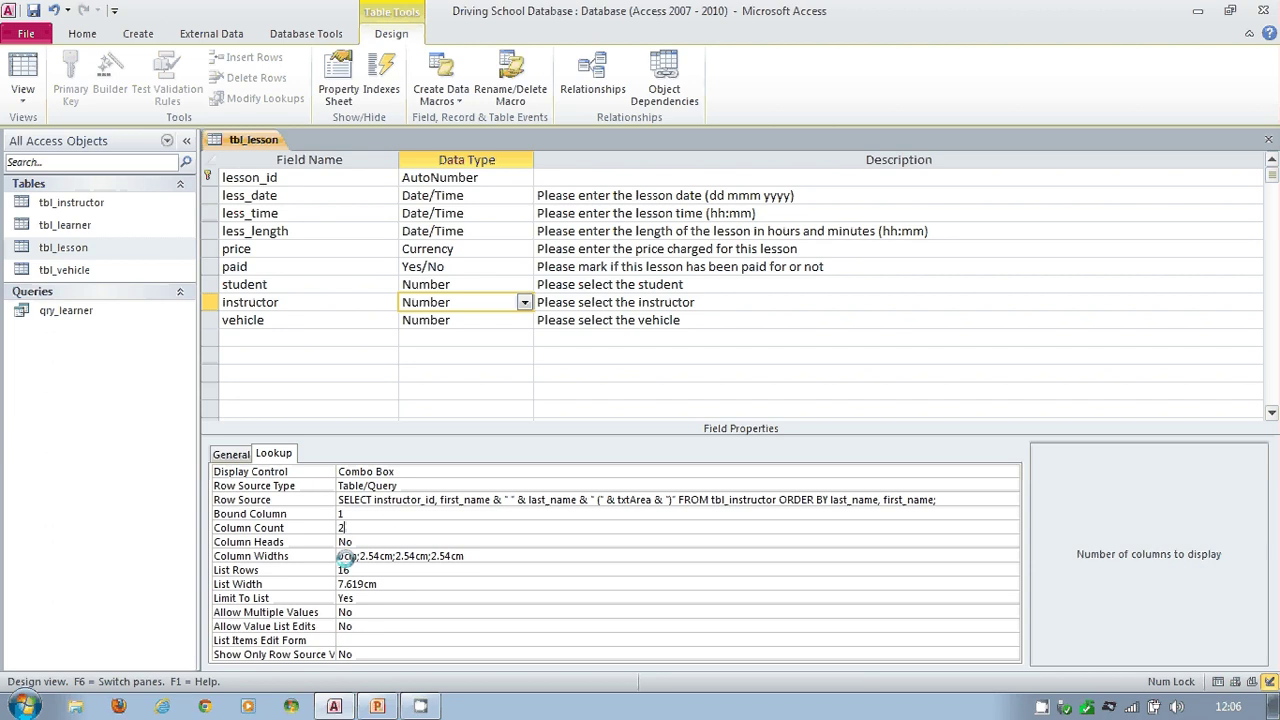
Step: Set the instructor lookup's Column Widths to 0cm;5cm and its List Width to 5cm
left_click(480, 555)
left_click_drag(480, 555, 358, 548)
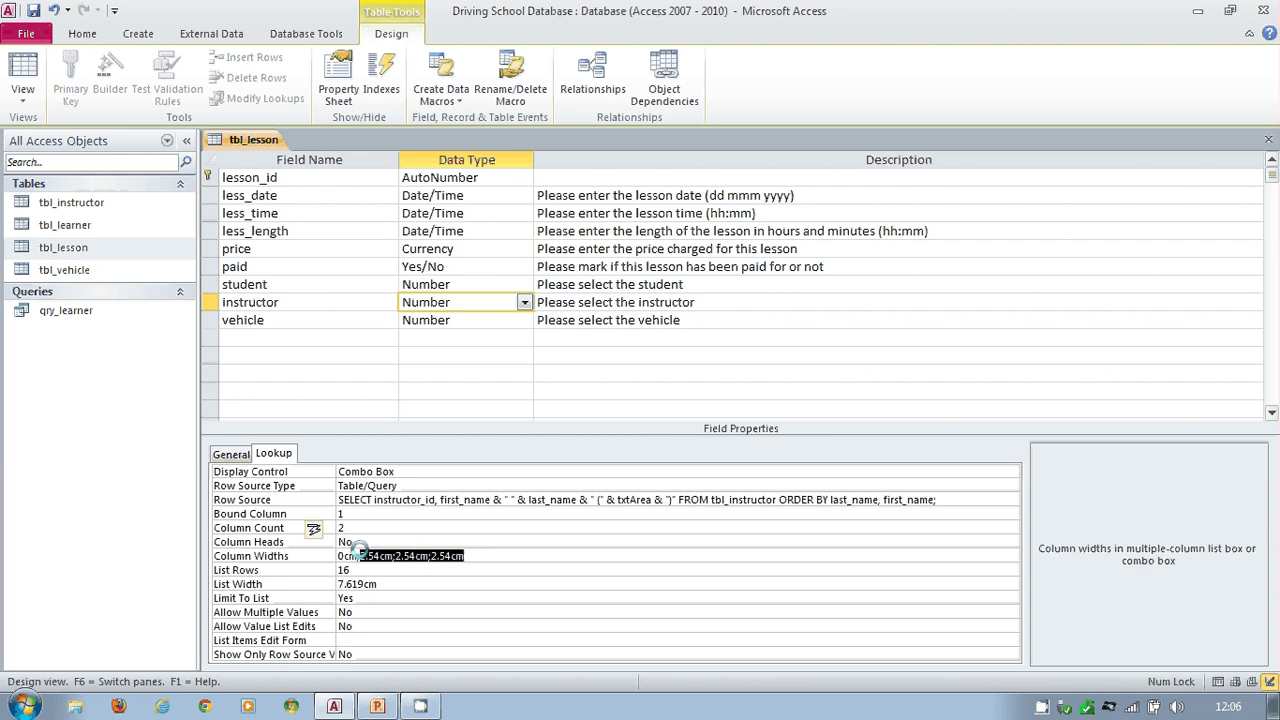
type("5cm")
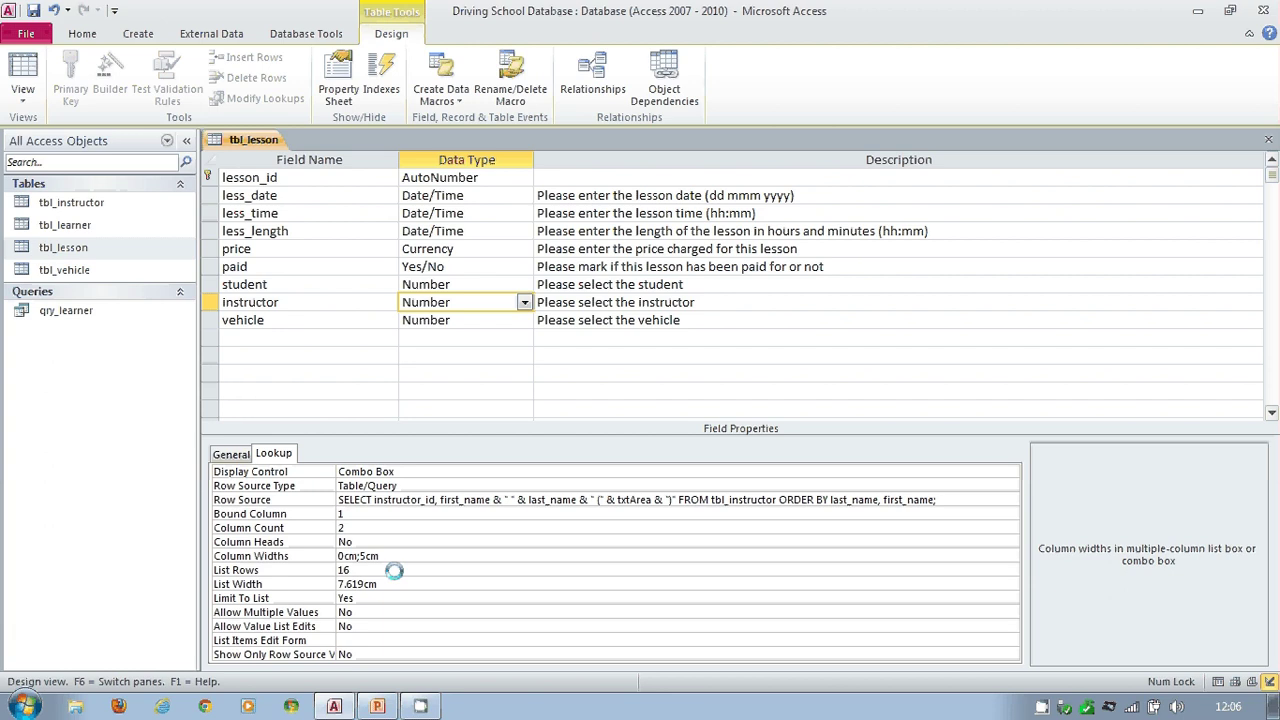
left_click(394, 570)
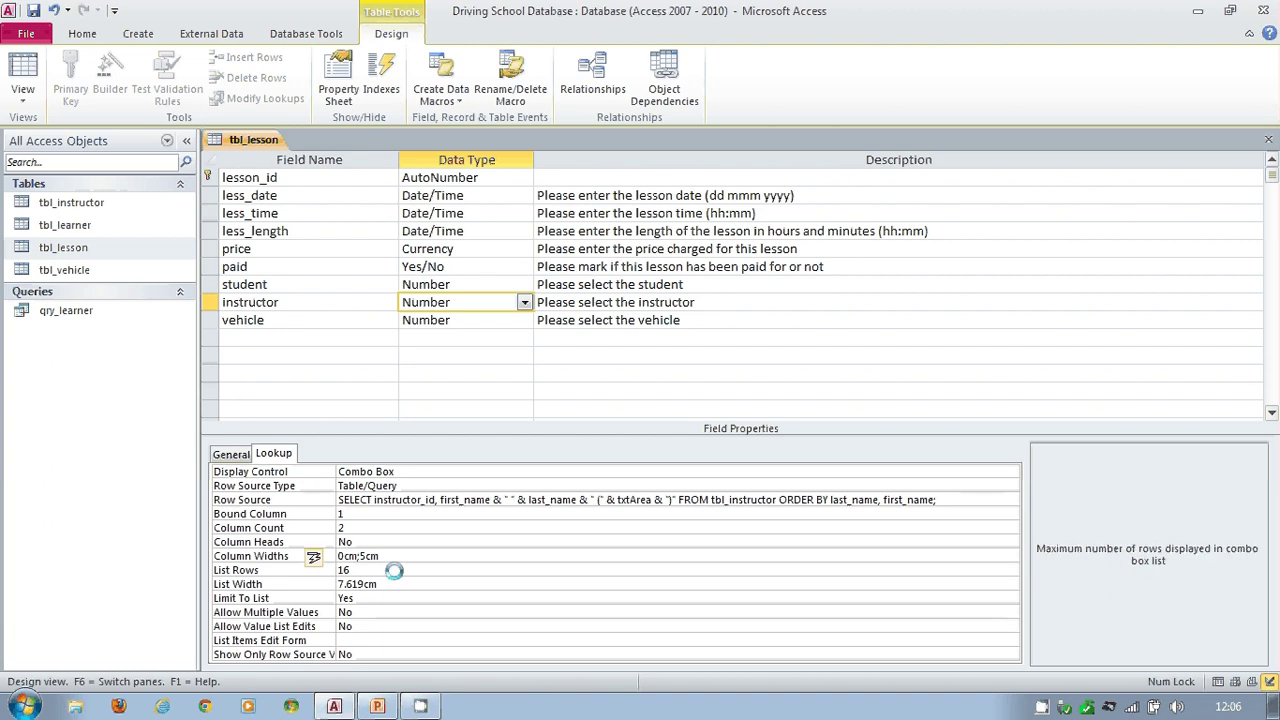
left_click(327, 585)
type("5c")
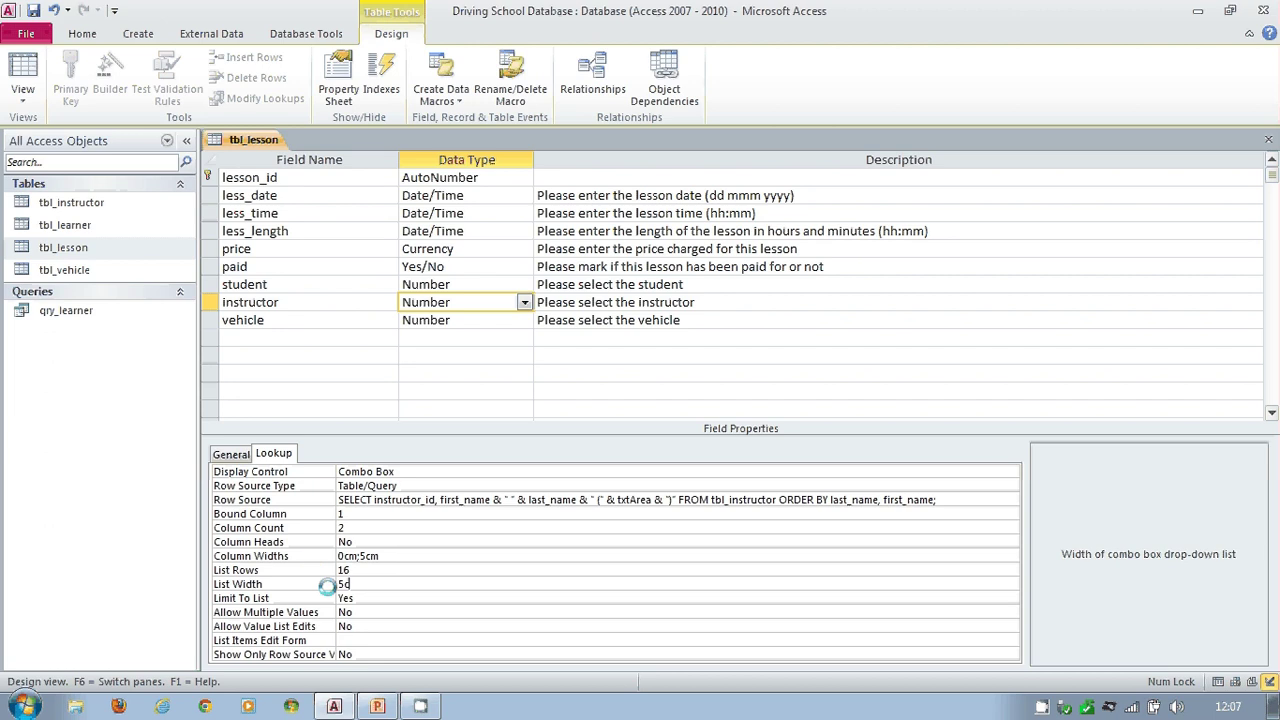
type("m")
left_click(370, 598)
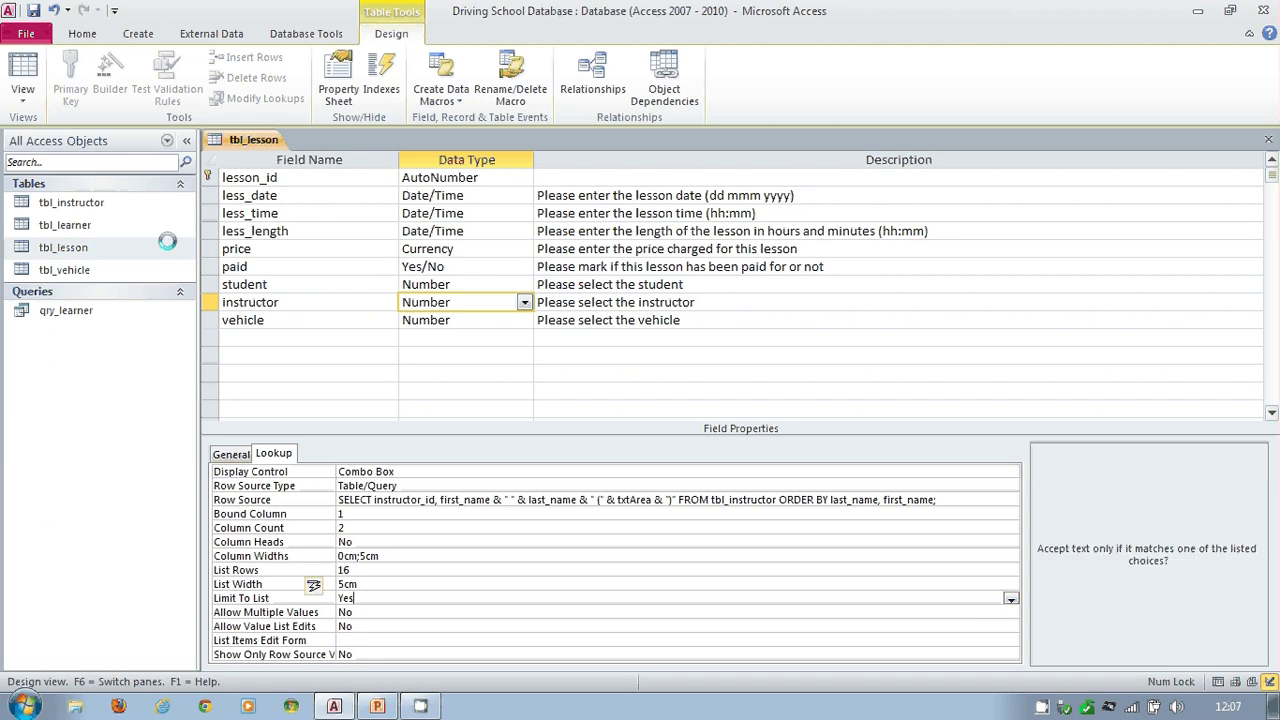
Step: Save tbl_lesson, check the Lesson Instructor list in Datasheet View and close the table
left_click(23, 70)
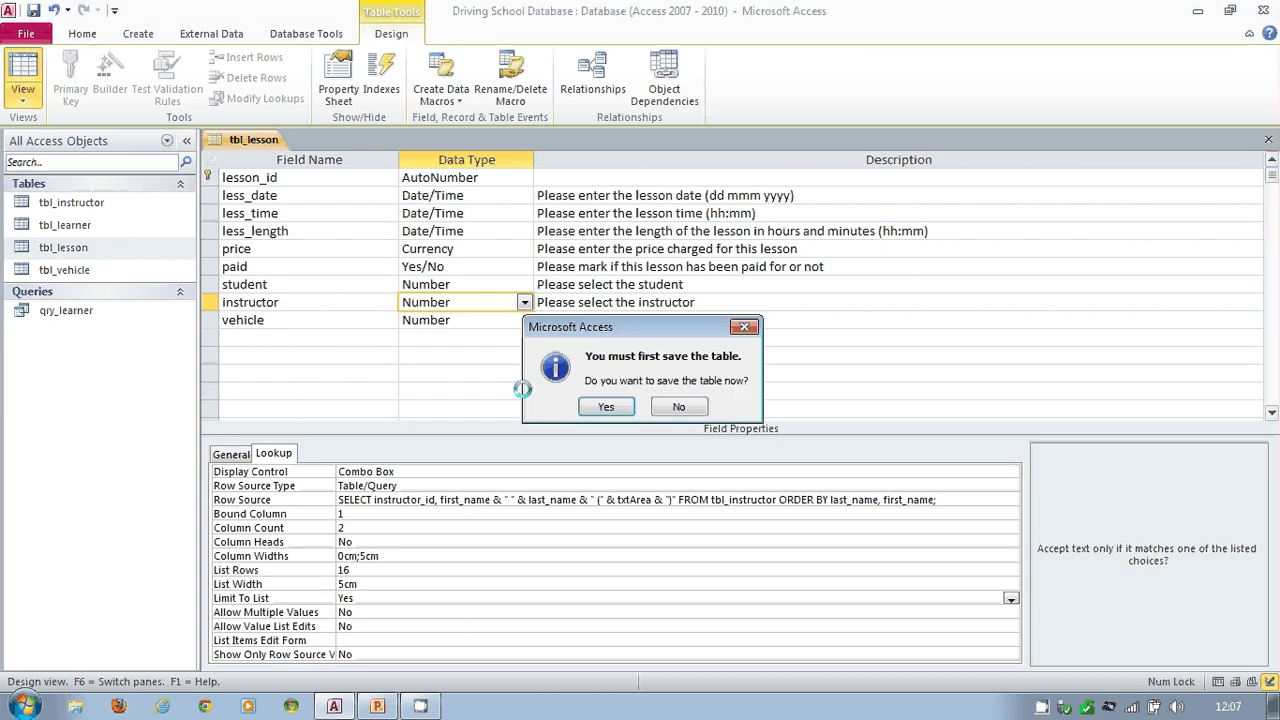
left_click(606, 406)
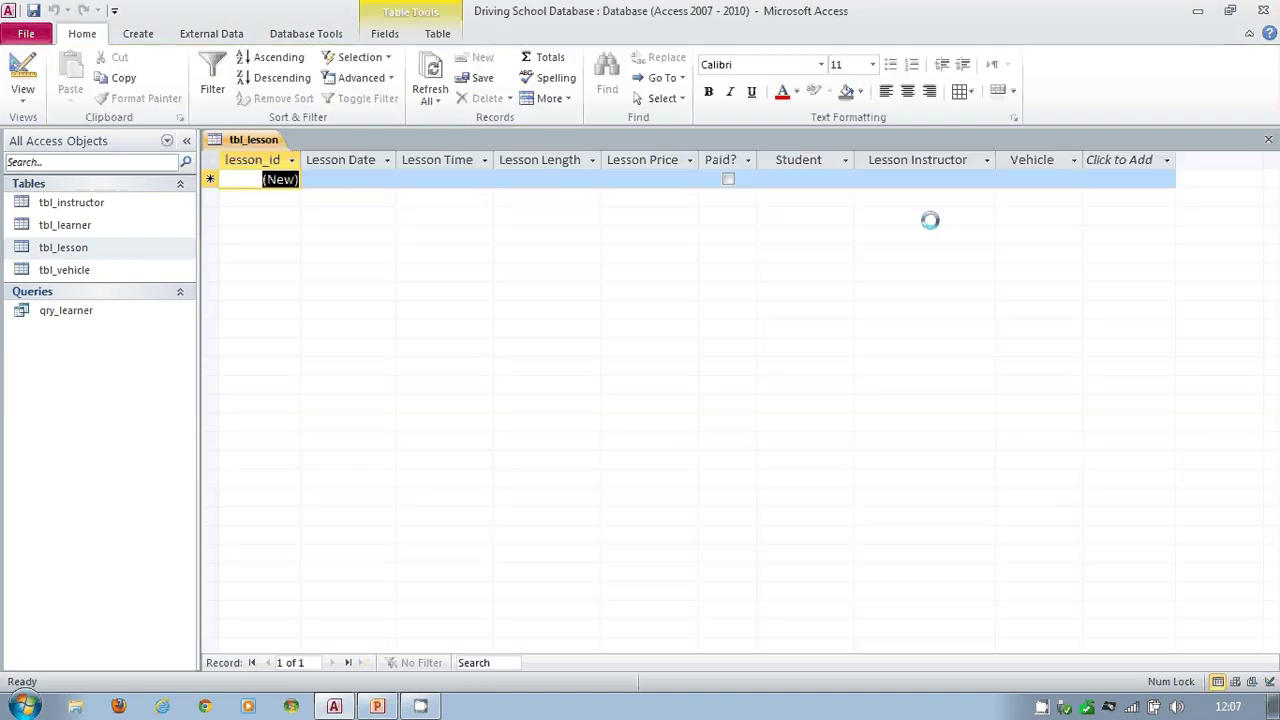
left_click(941, 179)
left_click(986, 178)
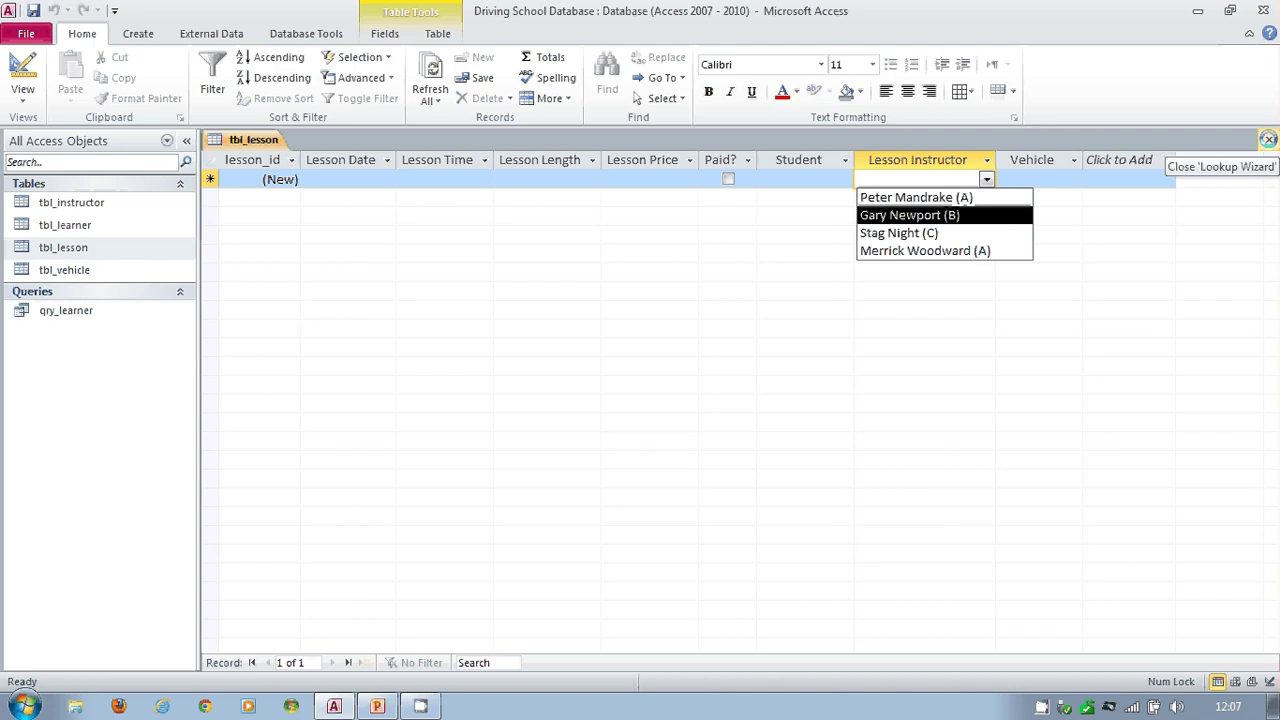
left_click(1268, 139)
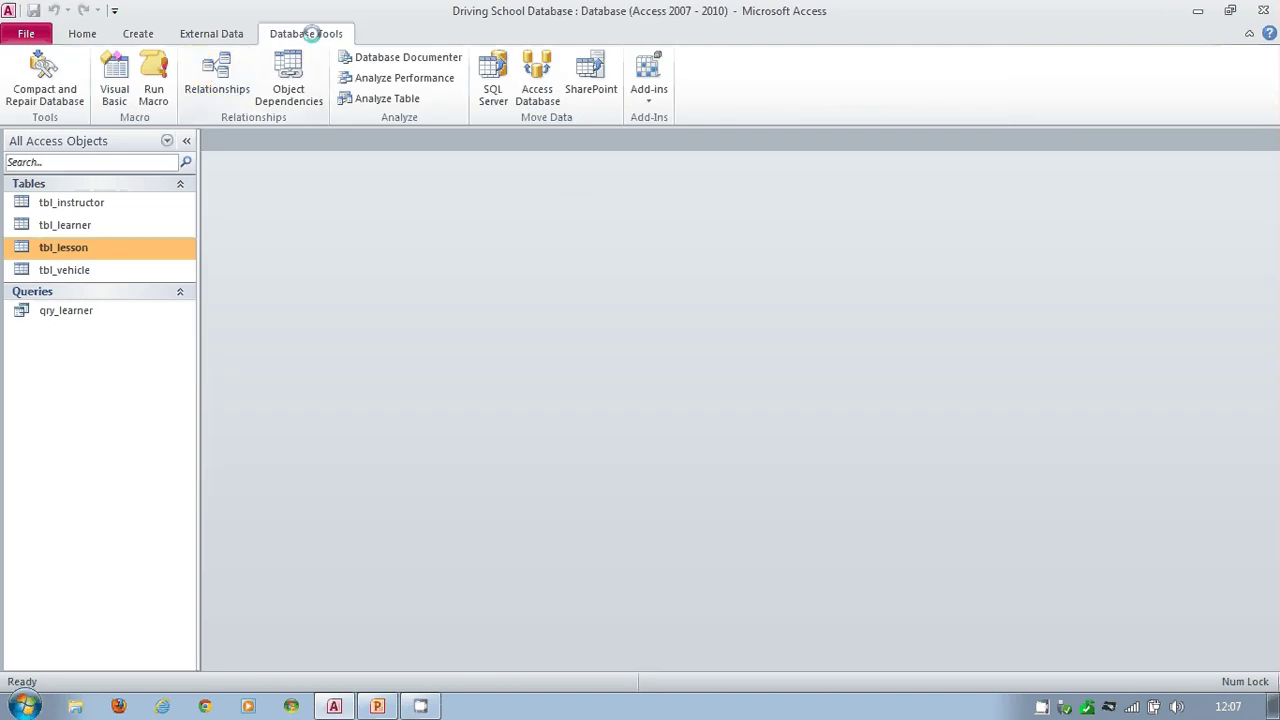
Step: Display all relationships in the Relationships window and place tbl_instructor, shortened to fit its fields, to the right of tbl_lesson
left_click(218, 76)
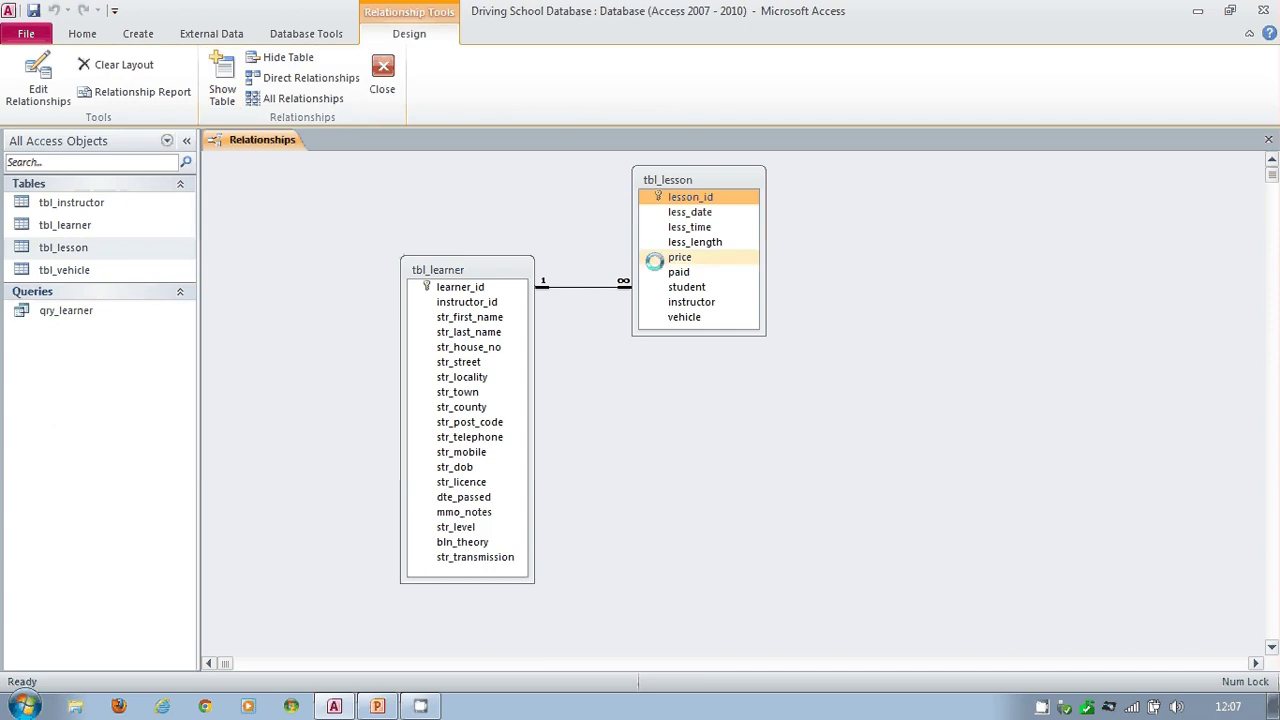
left_click(329, 97)
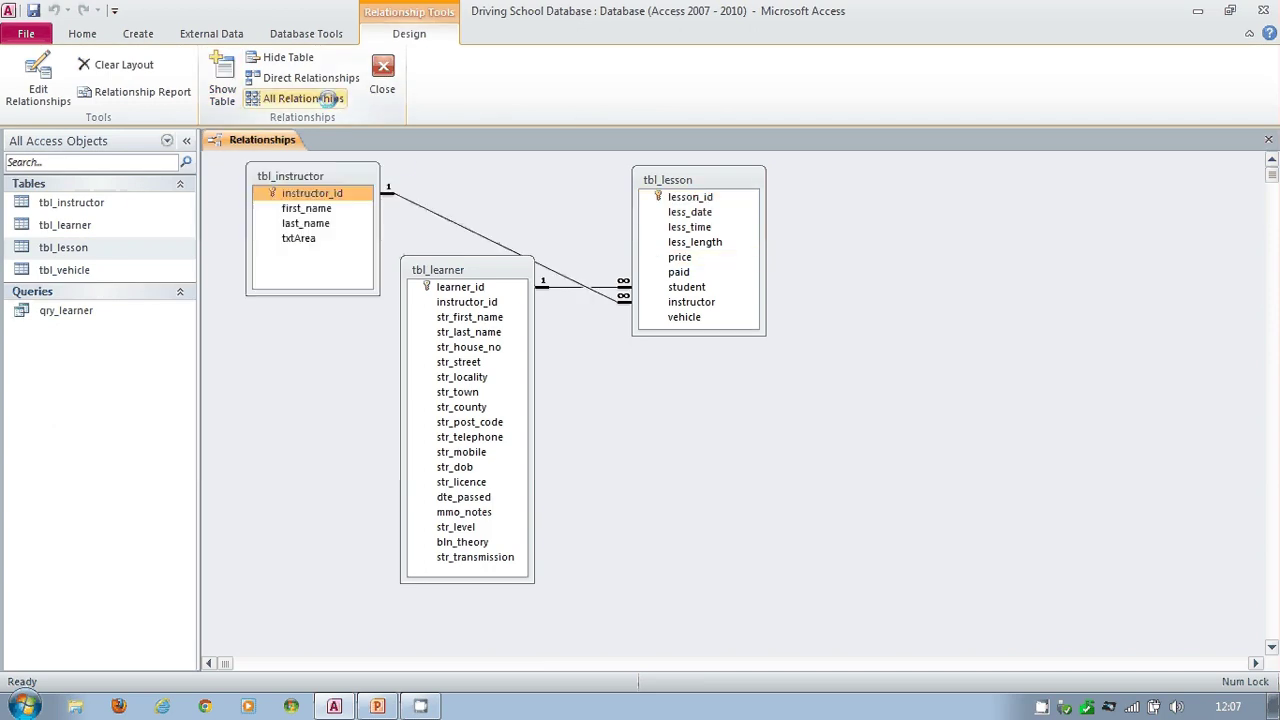
left_click_drag(336, 175, 990, 285)
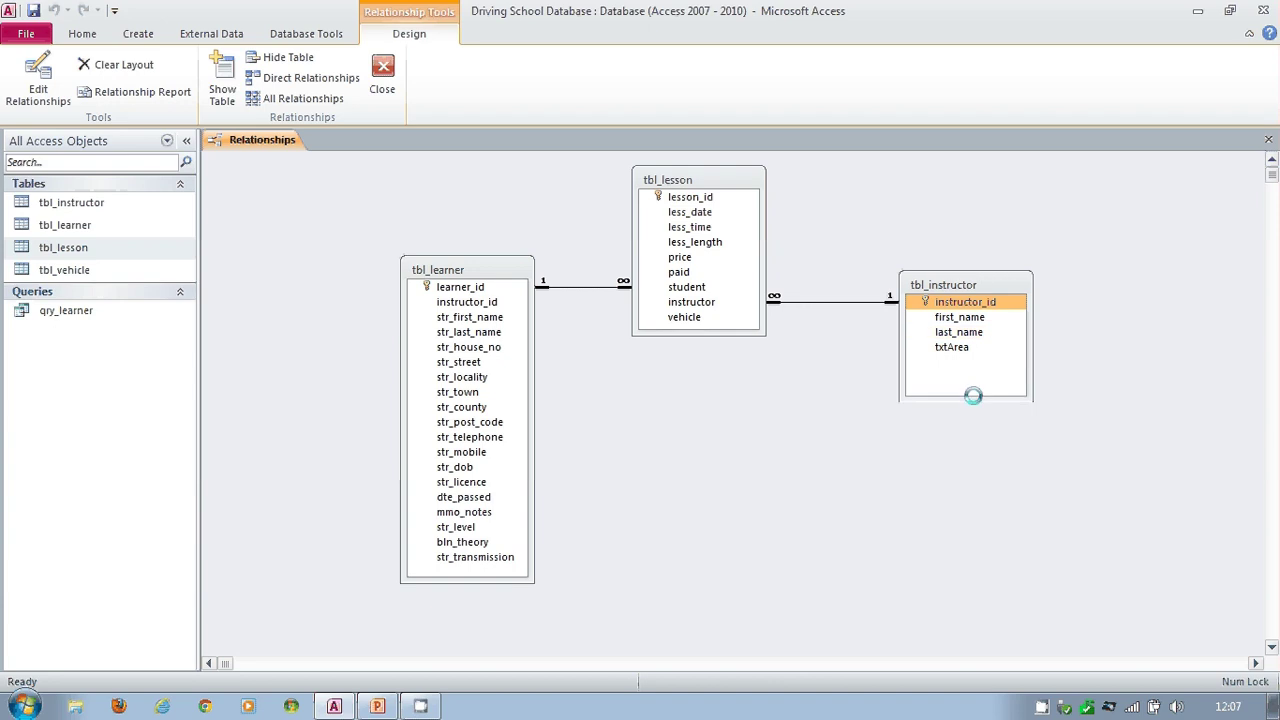
left_click_drag(973, 398, 974, 368)
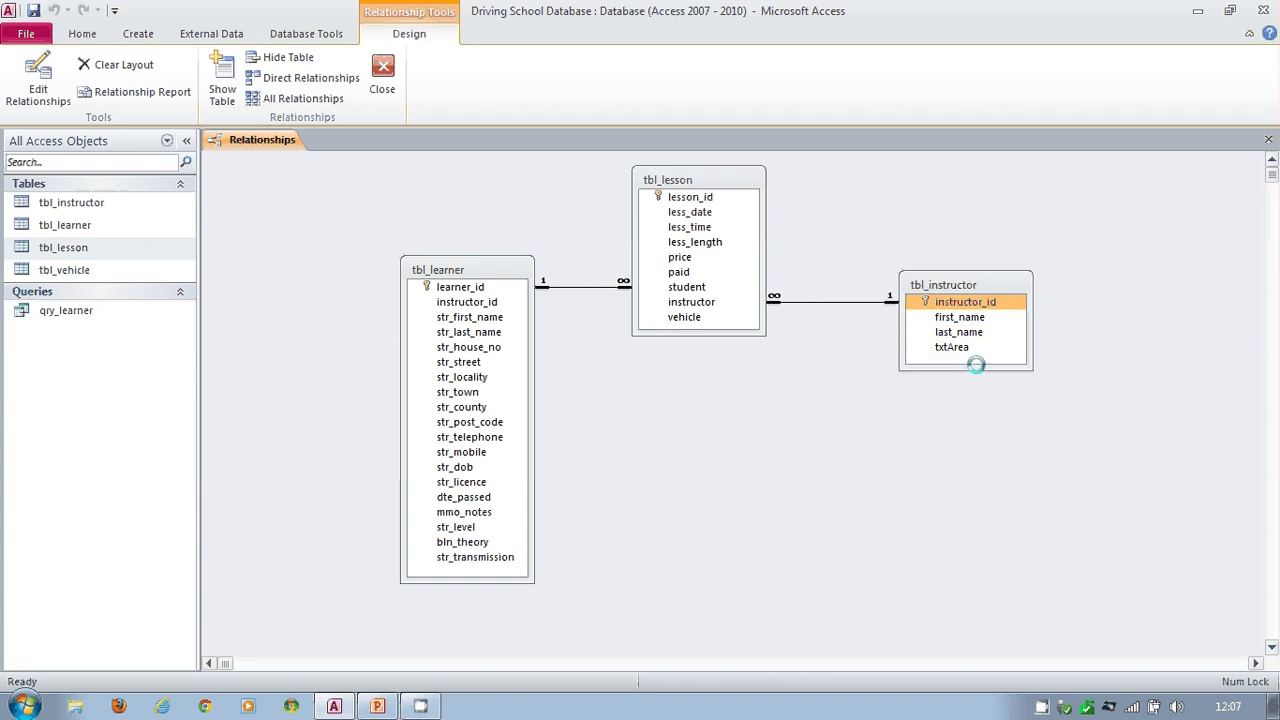
Step: Review the settings of the relationship between tbl_instructor and tbl_lesson and accept them
left_click(848, 301)
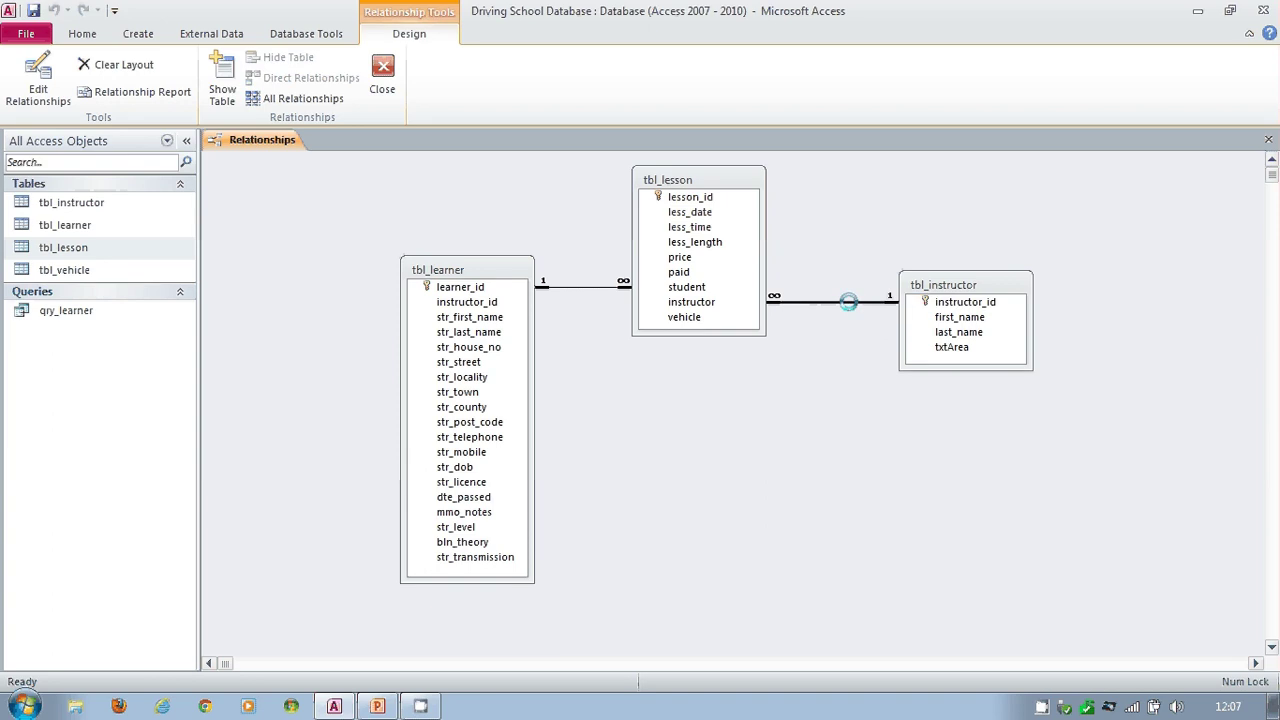
right_click(848, 301)
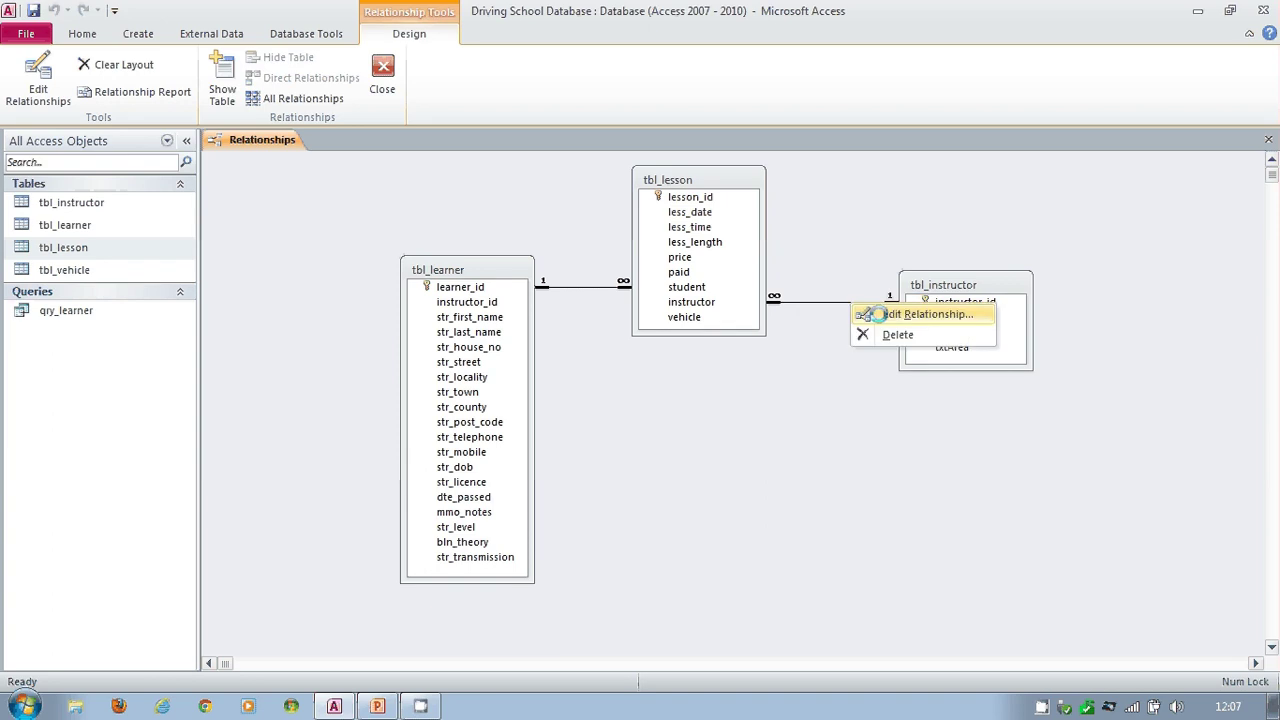
left_click(880, 314)
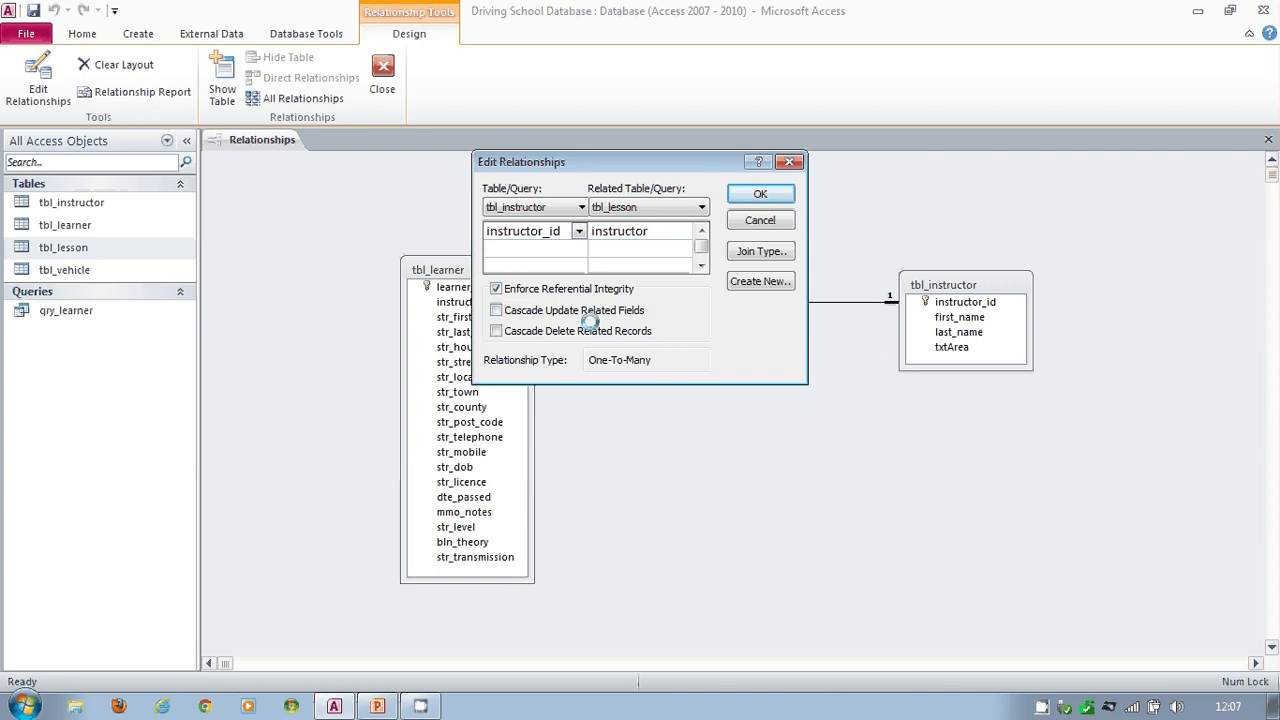
left_click(761, 195)
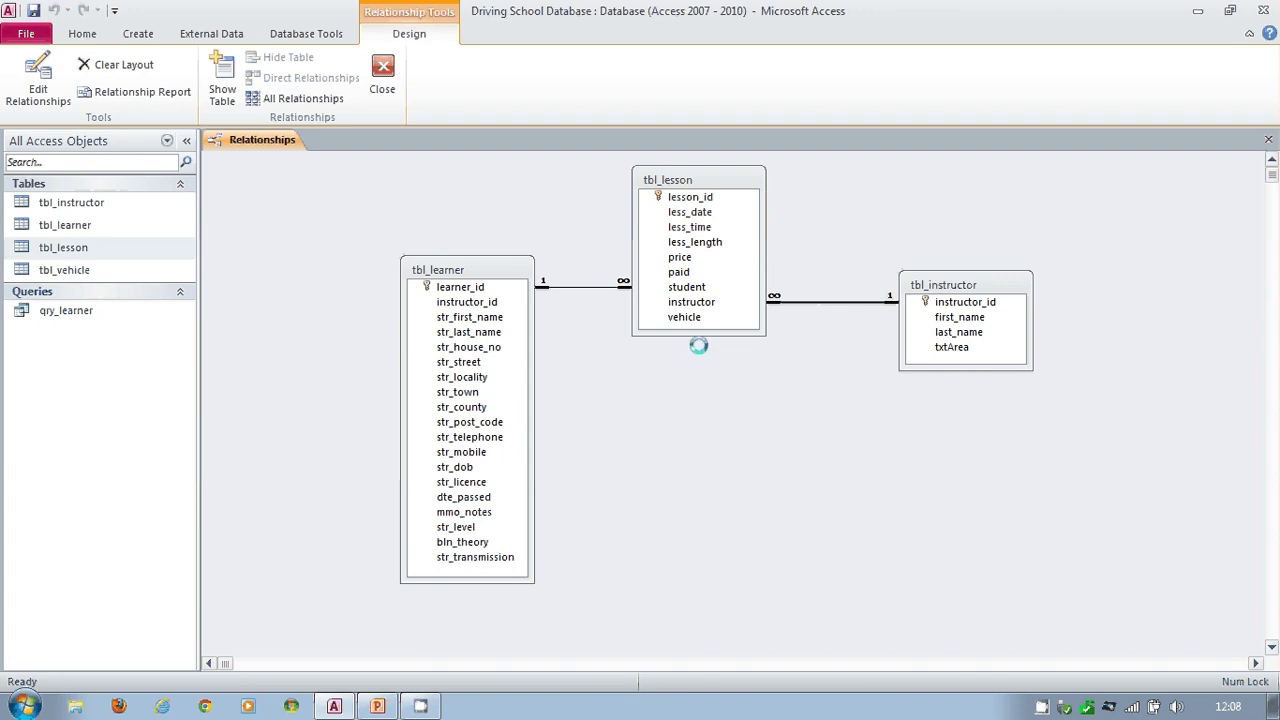
Step: Add tbl_vehicle to the relationships layout and place it below tbl_lesson
left_click(677, 318)
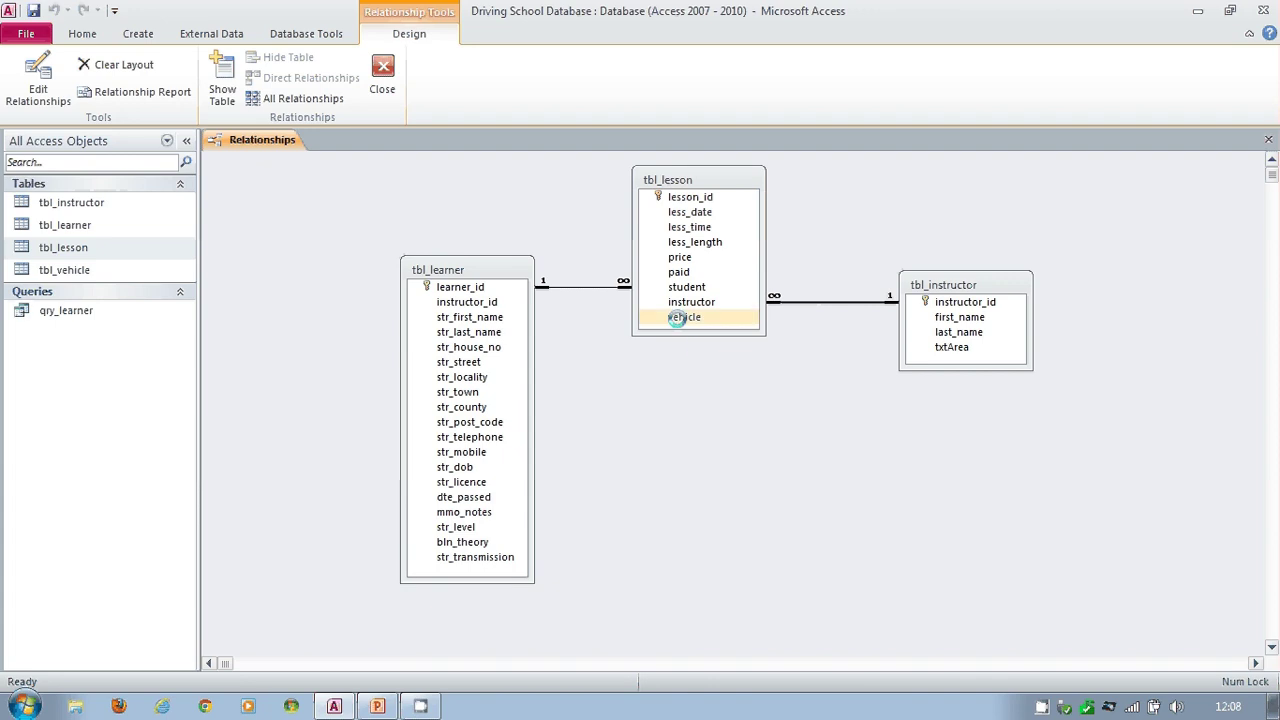
left_click(201, 62)
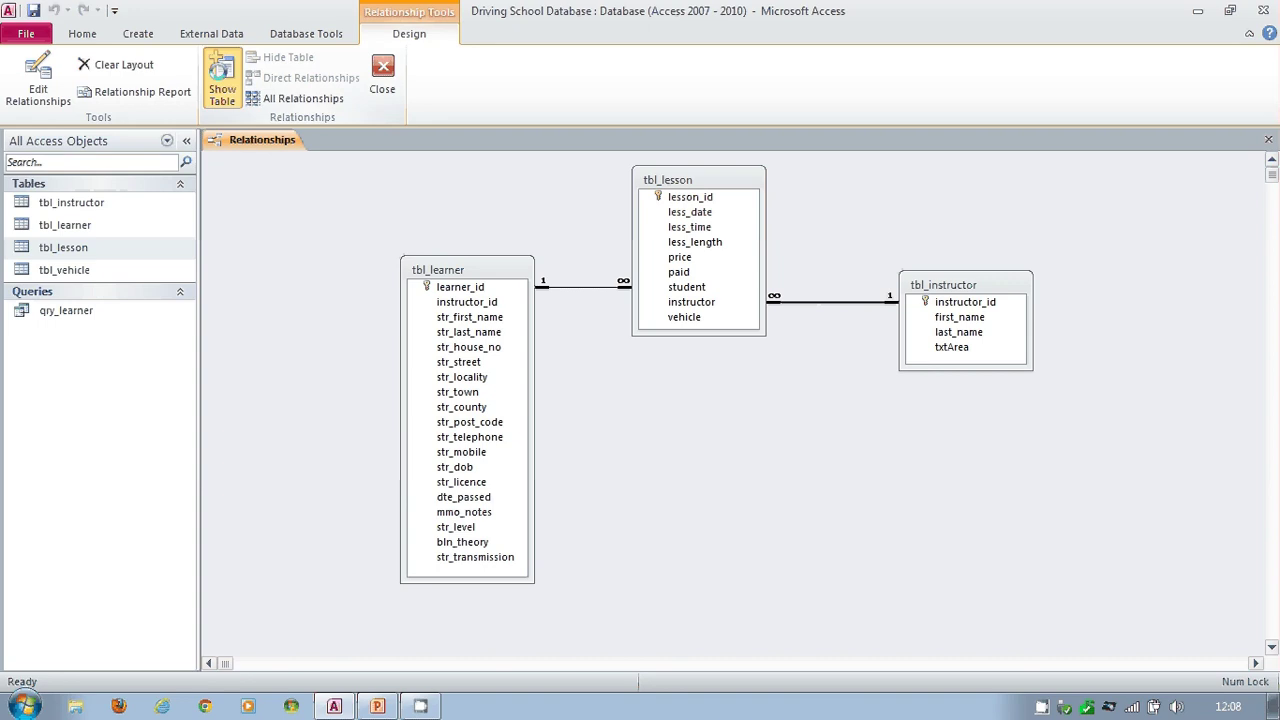
left_click(222, 76)
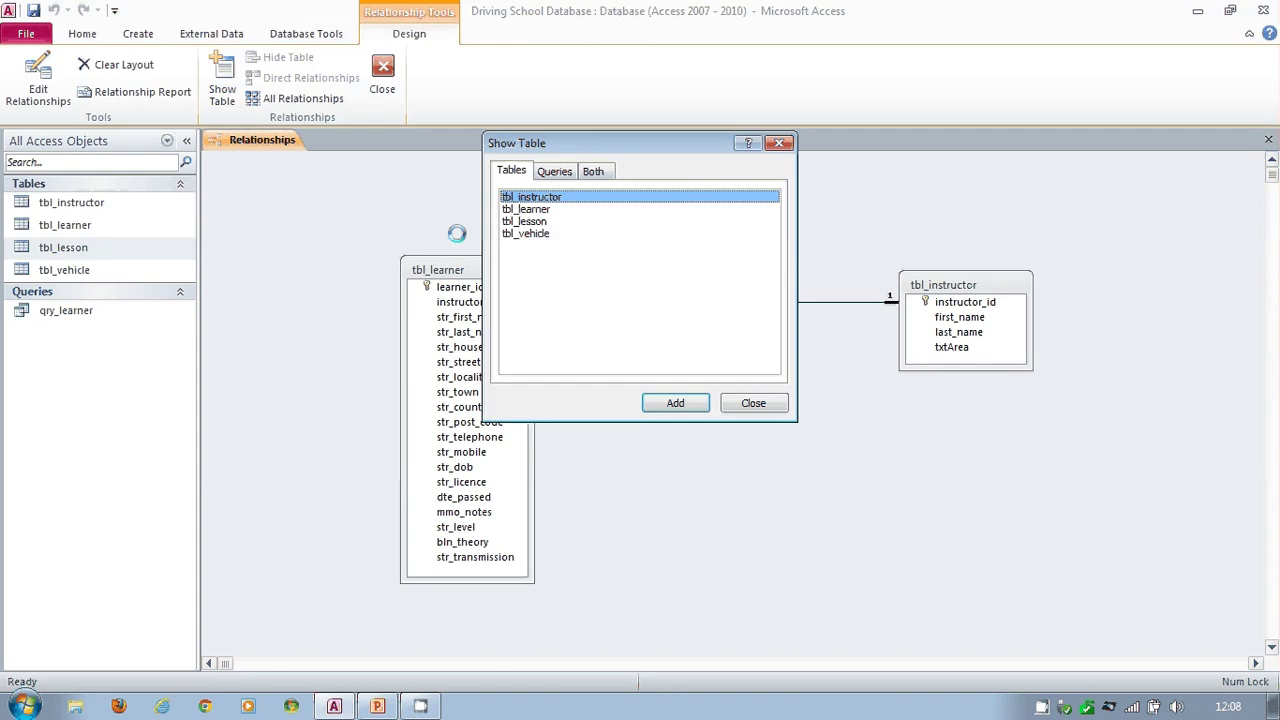
left_click(531, 233)
left_click(676, 405)
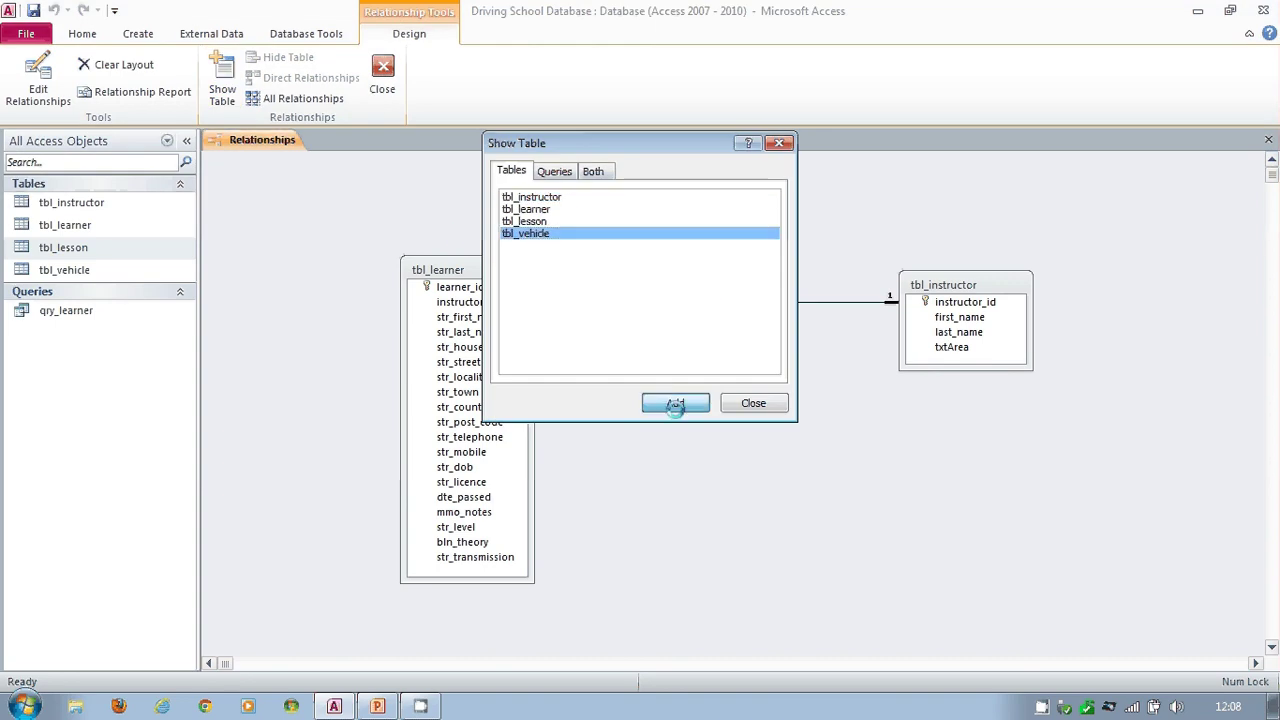
left_click(753, 403)
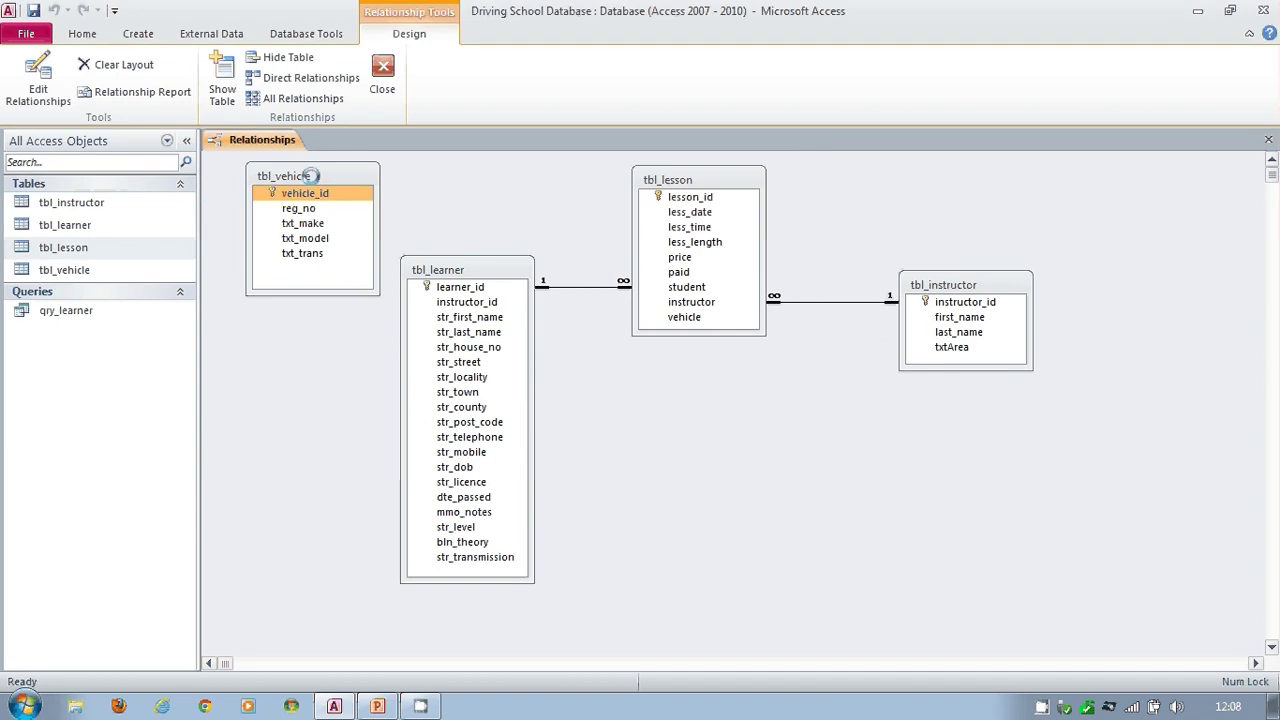
left_click_drag(311, 176, 776, 411)
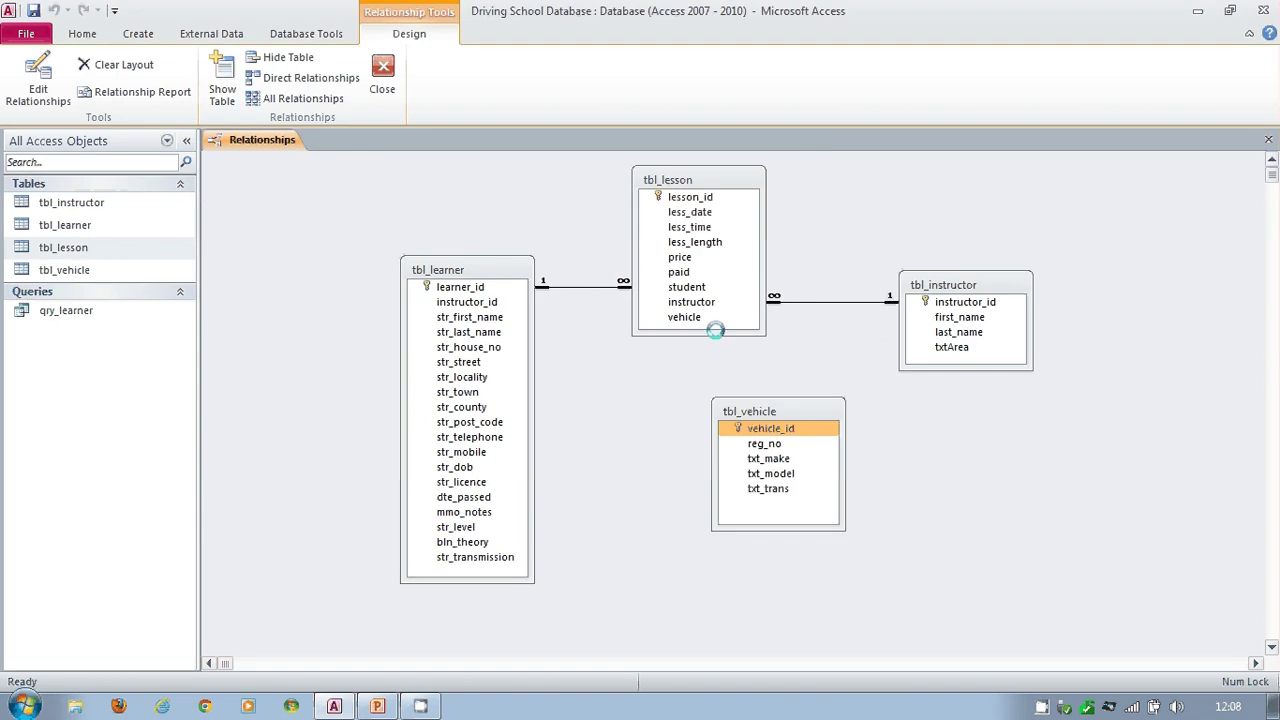
Step: Relate tbl_lesson's vehicle field to tbl_vehicle's vehicle_id with referential integrity enforced, and shift tbl_vehicle slightly to the right
left_click_drag(686, 318, 753, 428)
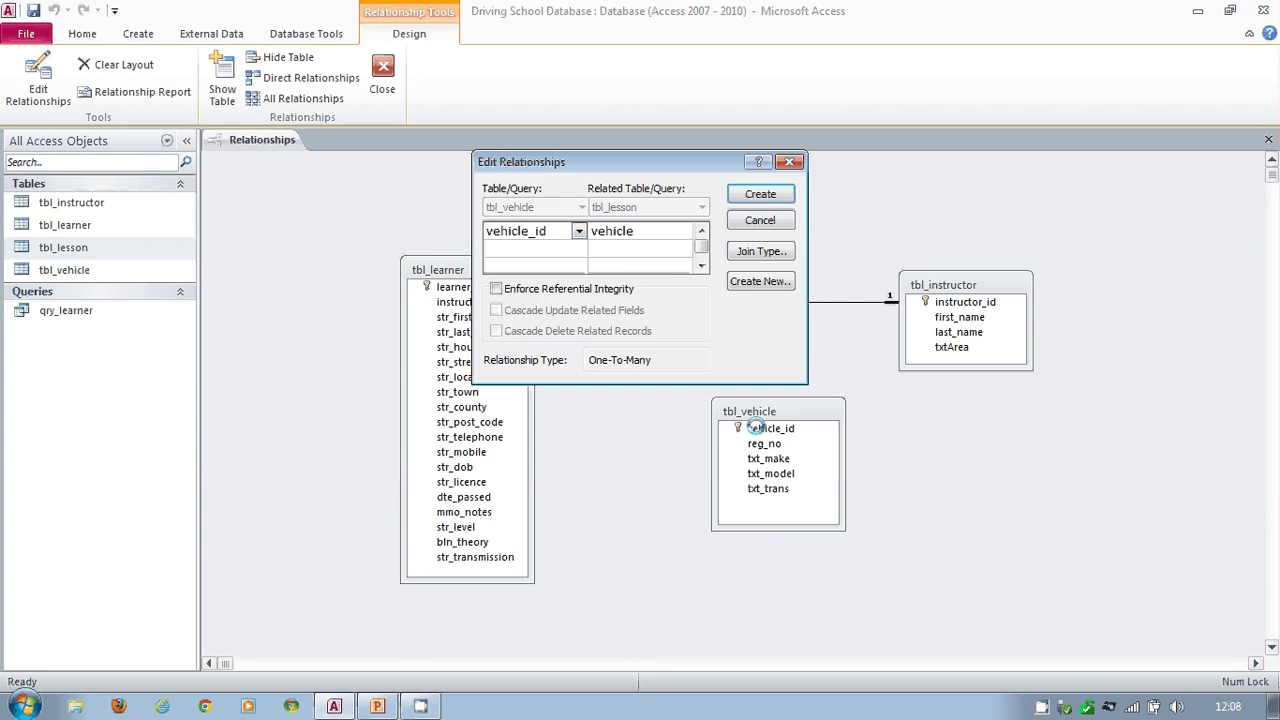
left_click(495, 288)
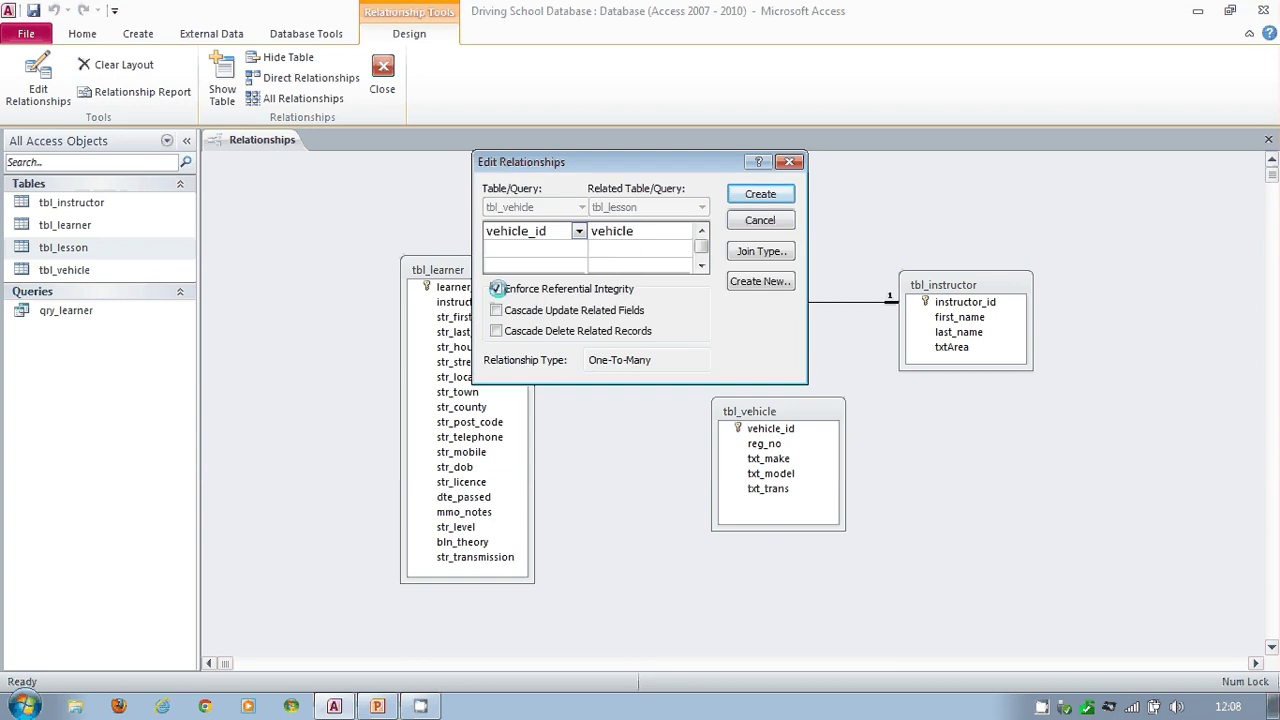
left_click(760, 193)
left_click_drag(795, 411, 862, 421)
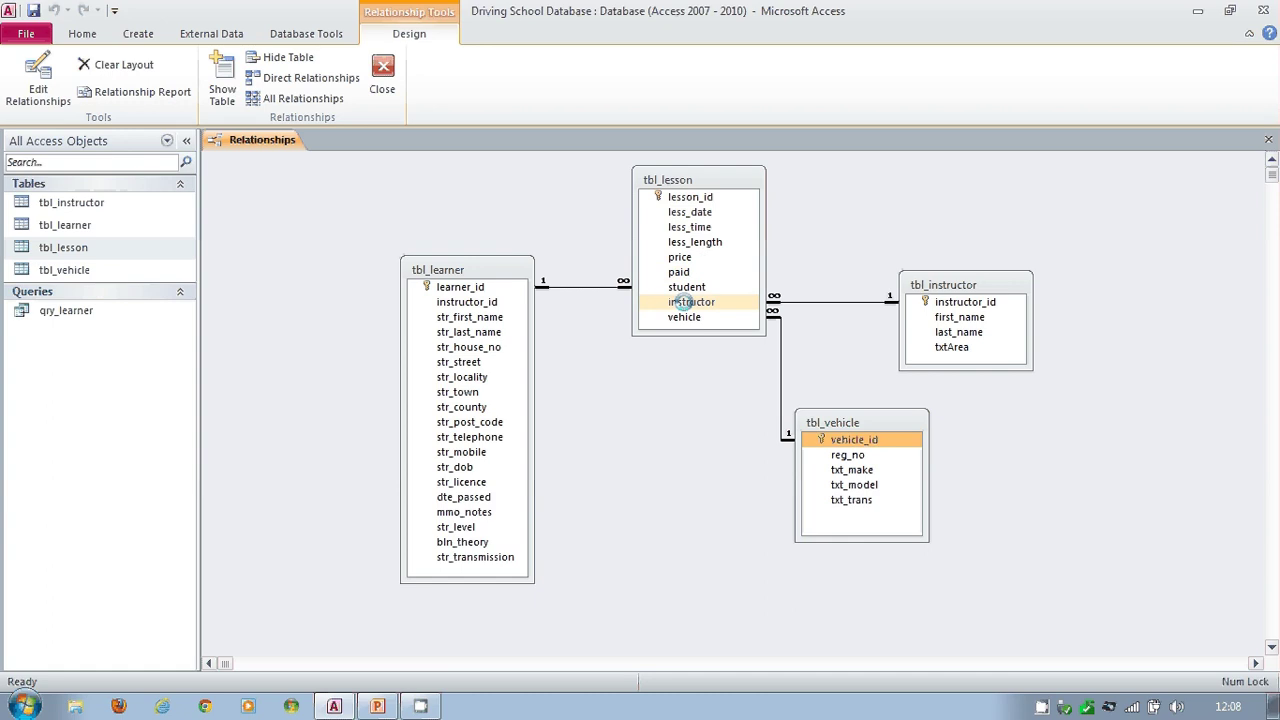
Step: Rearrange the layout with tbl_vehicle left of tbl_lesson, tbl_learner to its right and tbl_instructor between and below tbl_lesson and tbl_learner
left_click(955, 302)
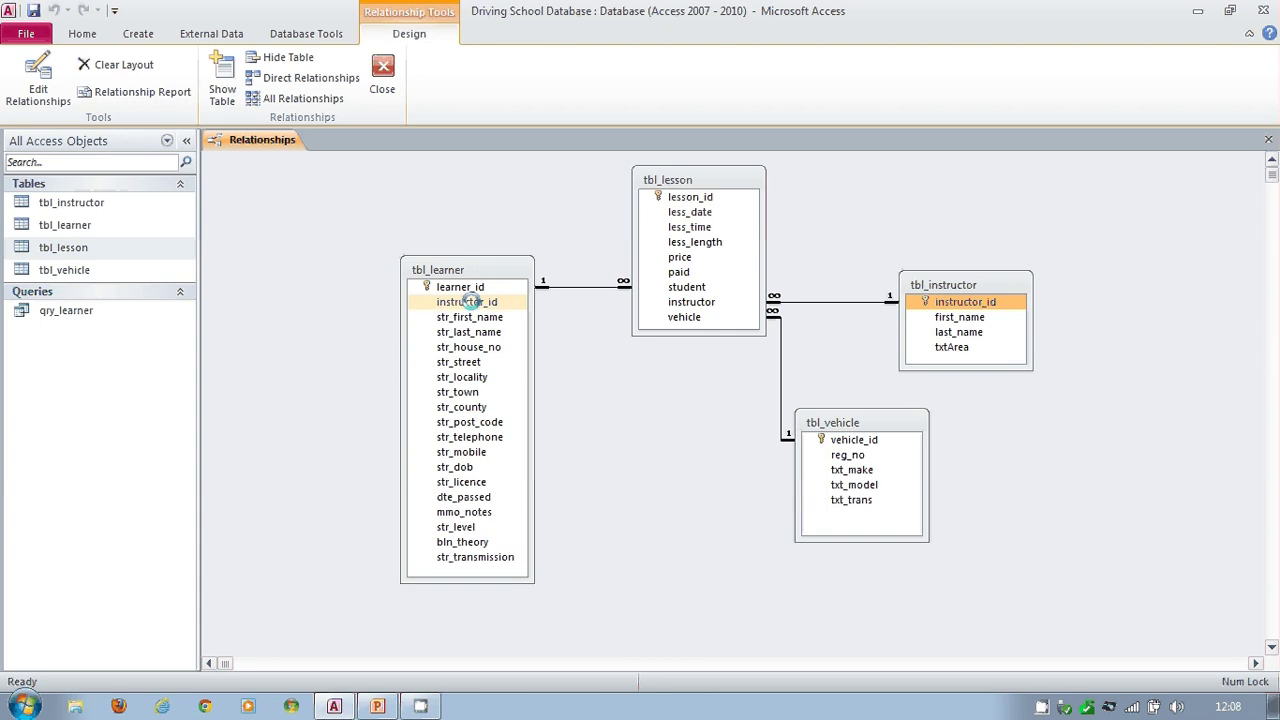
left_click(849, 441)
left_click_drag(863, 422, 329, 297)
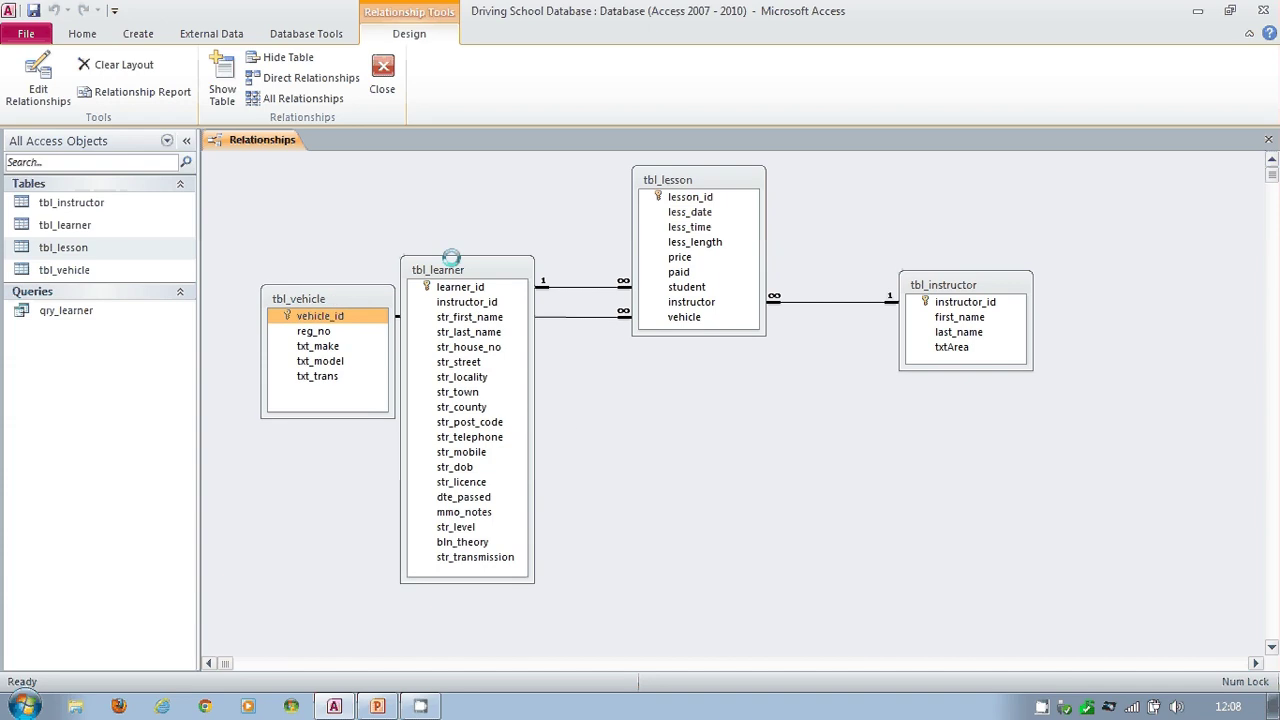
left_click_drag(451, 259, 1106, 234)
left_click_drag(1004, 284, 853, 403)
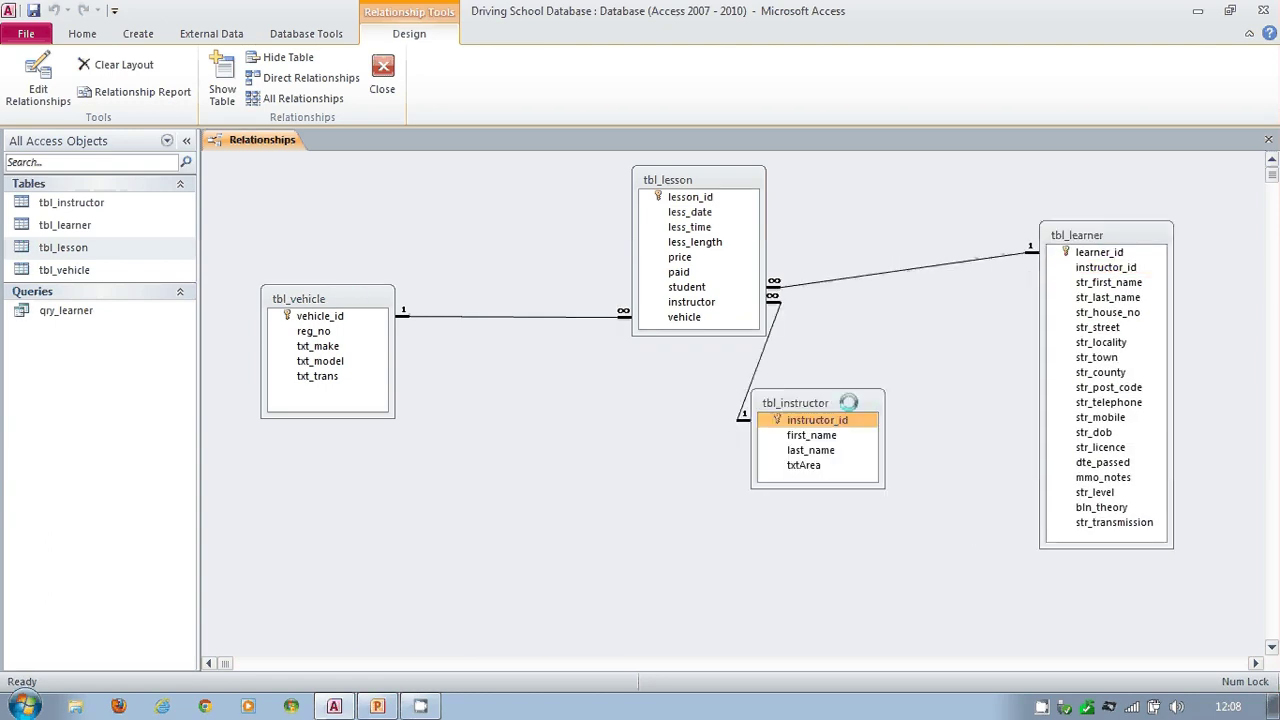
left_click_drag(355, 298, 363, 298)
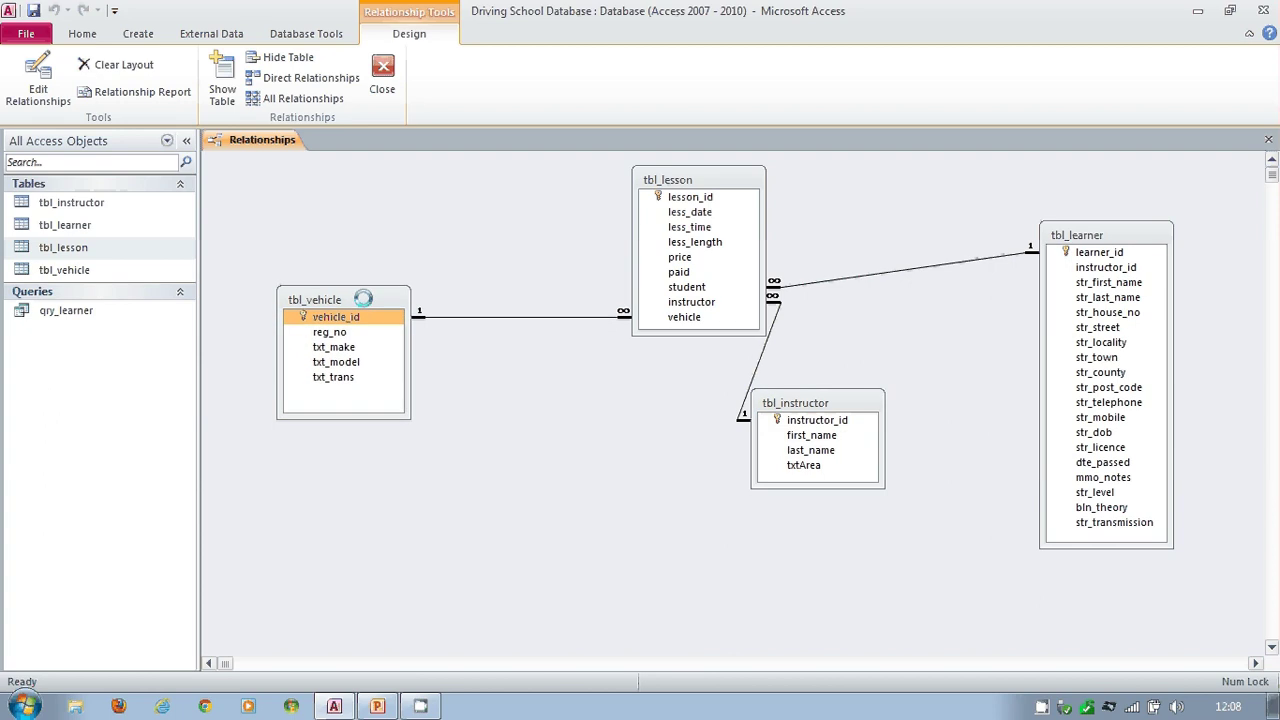
left_click_drag(1102, 230, 1072, 265)
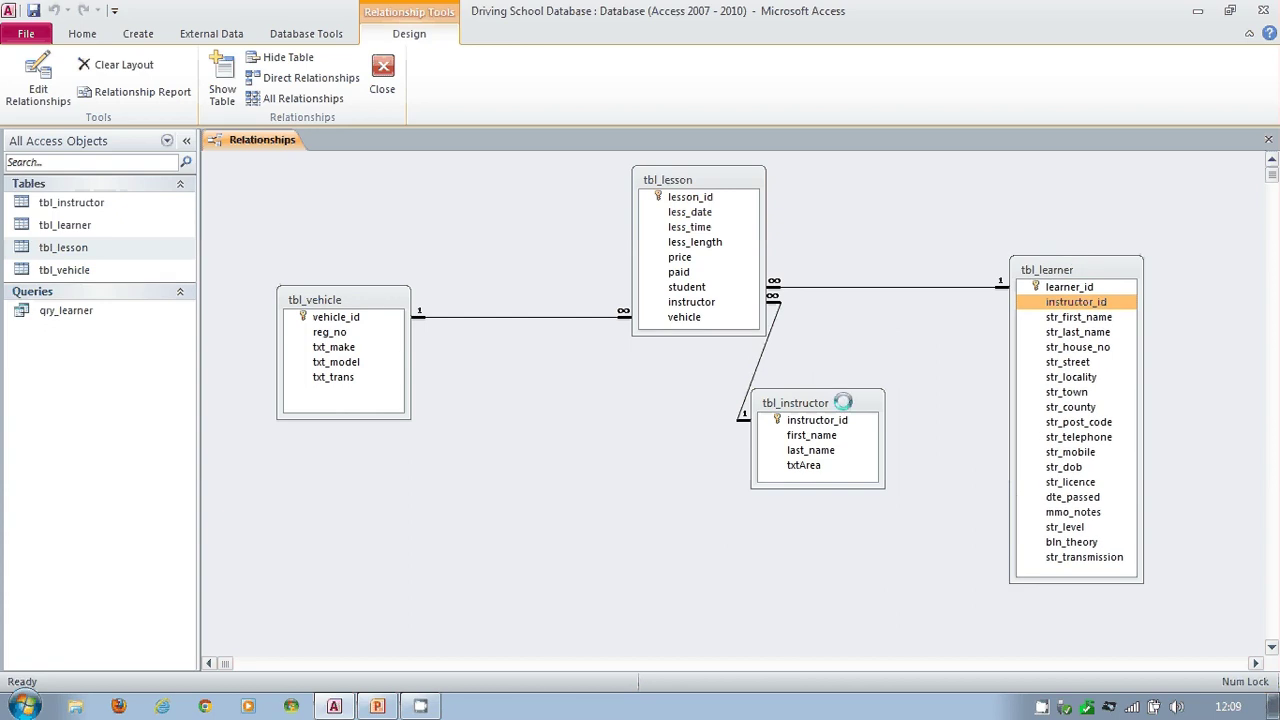
Step: Relate tbl_instructor's instructor_id to tbl_learner's instructor_id with referential integrity enforced
left_click_drag(843, 402, 1060, 303)
left_click(878, 424)
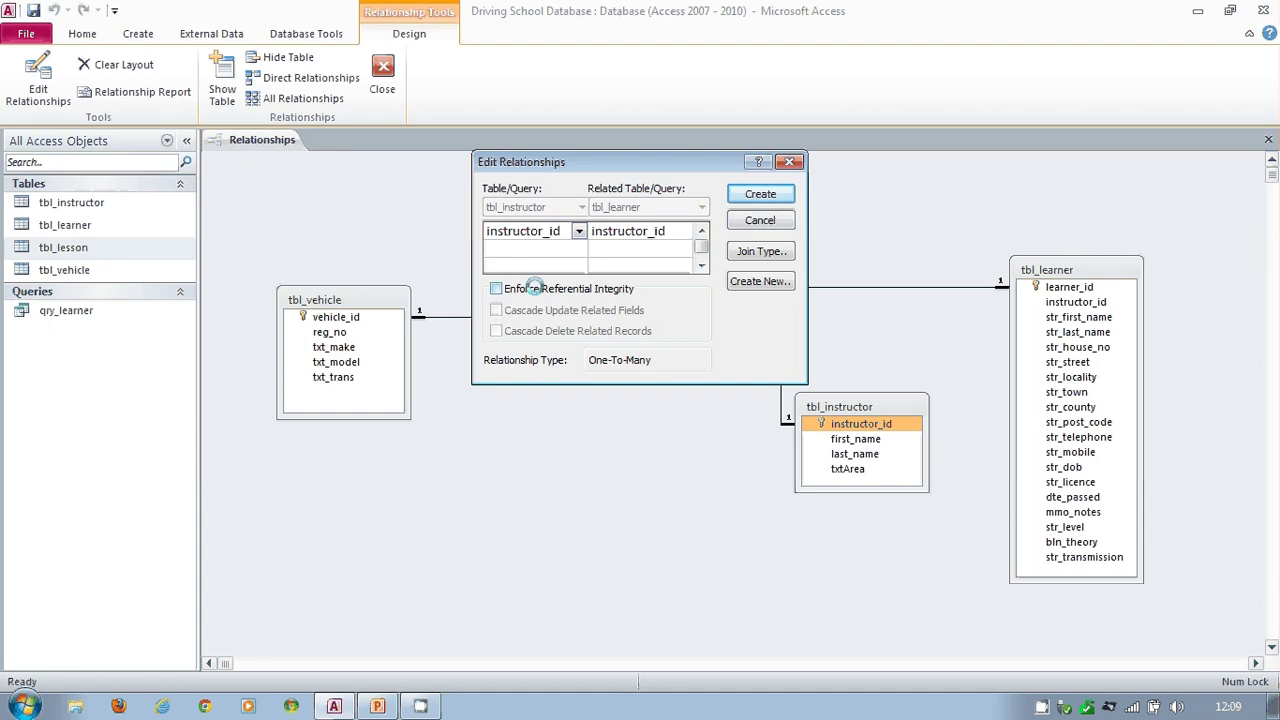
left_click(535, 288)
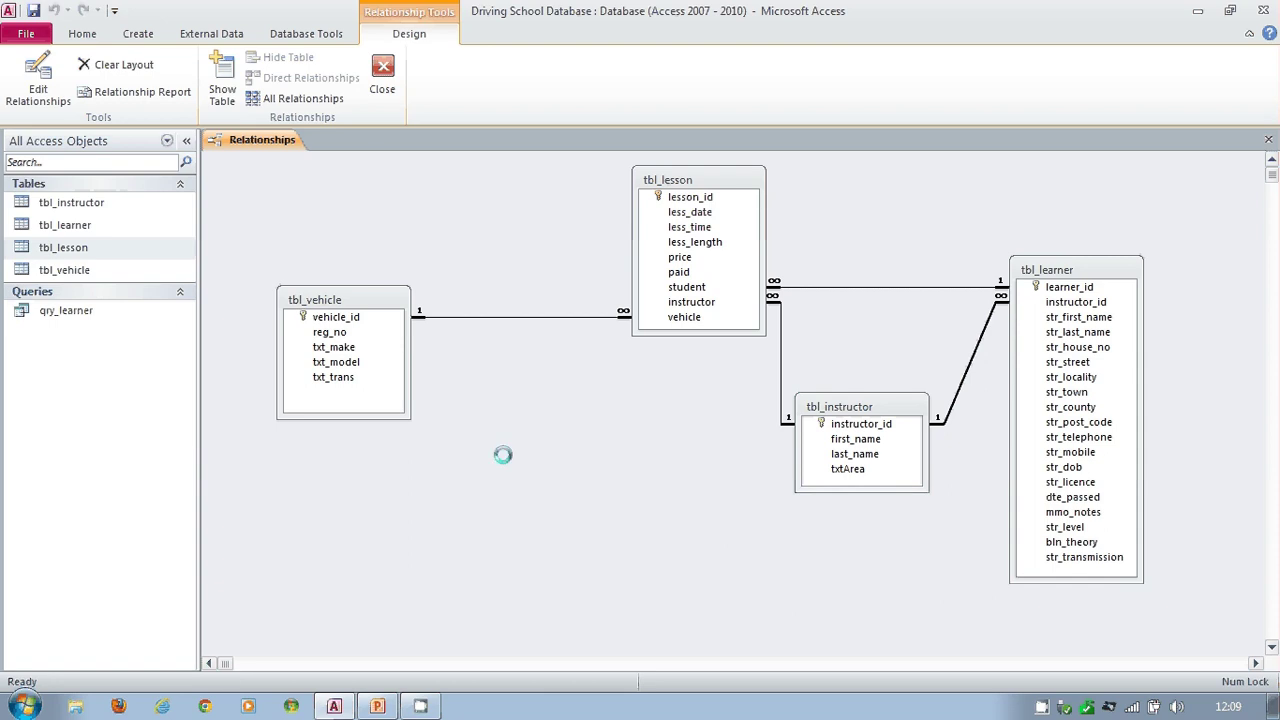
Step: Close the Relationships window
key("alt")
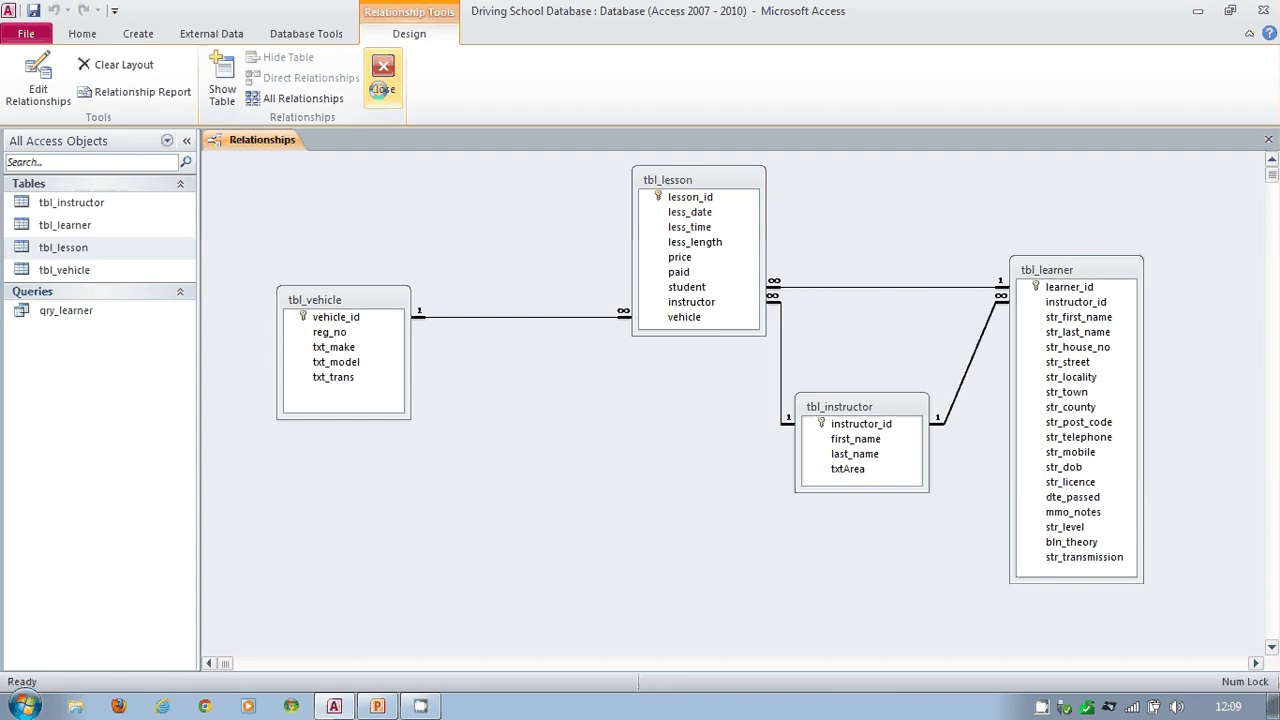
left_click(381, 89)
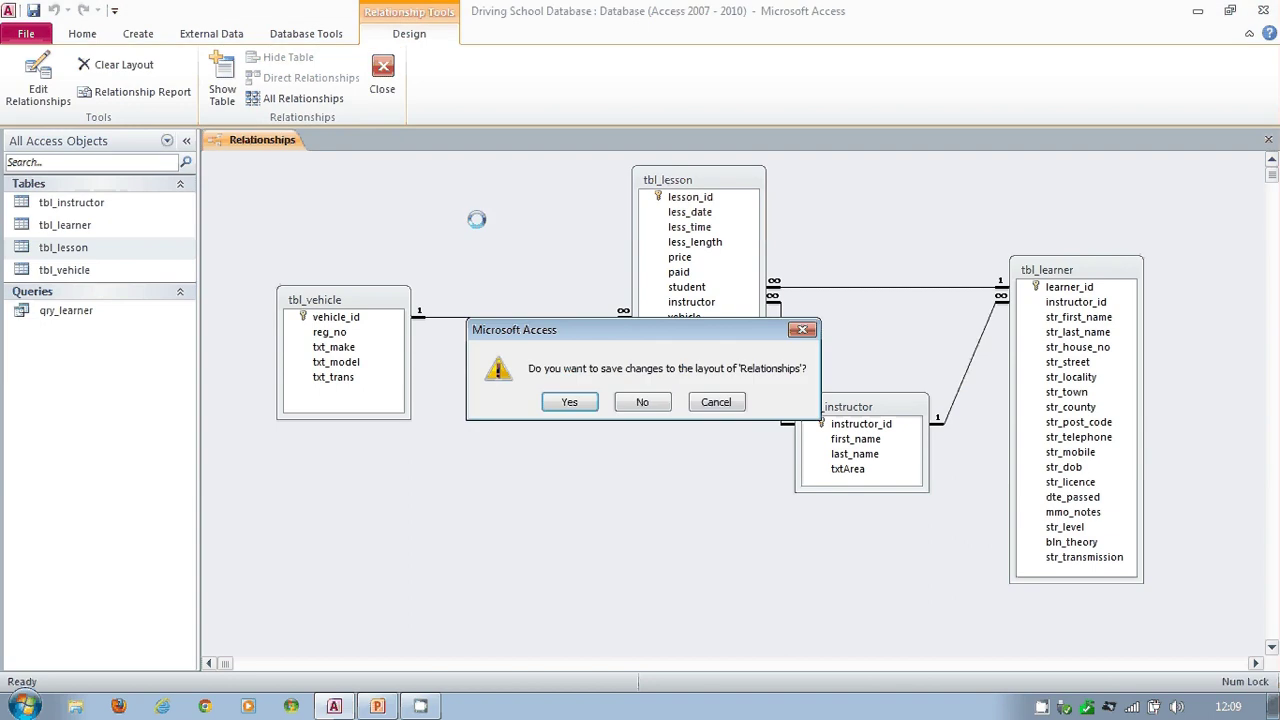